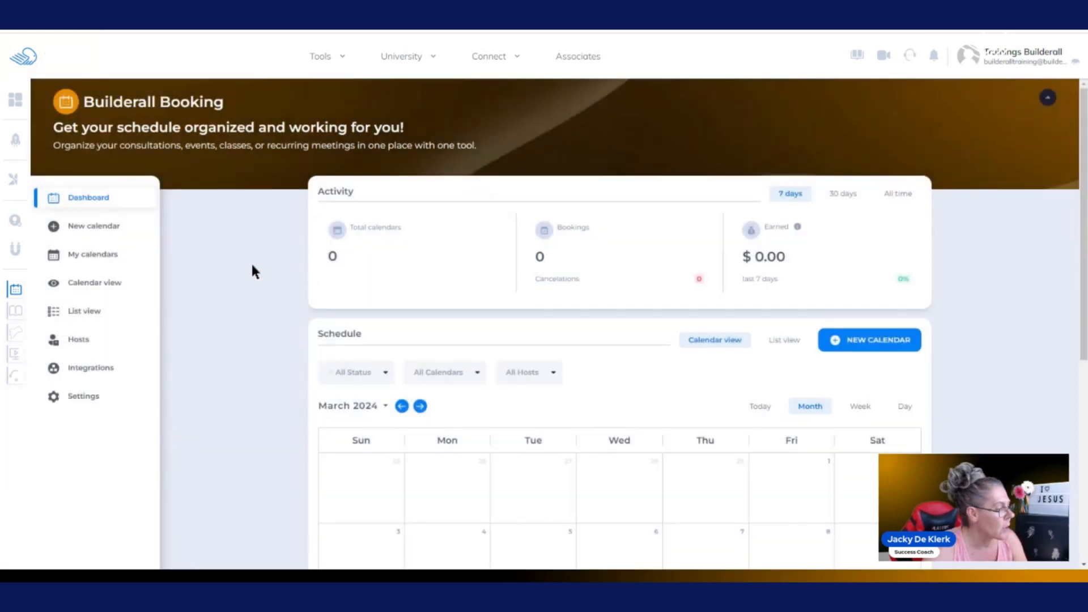
Create a new Consultation calendar titled "Builderall Success Coach"
left_click(105, 227)
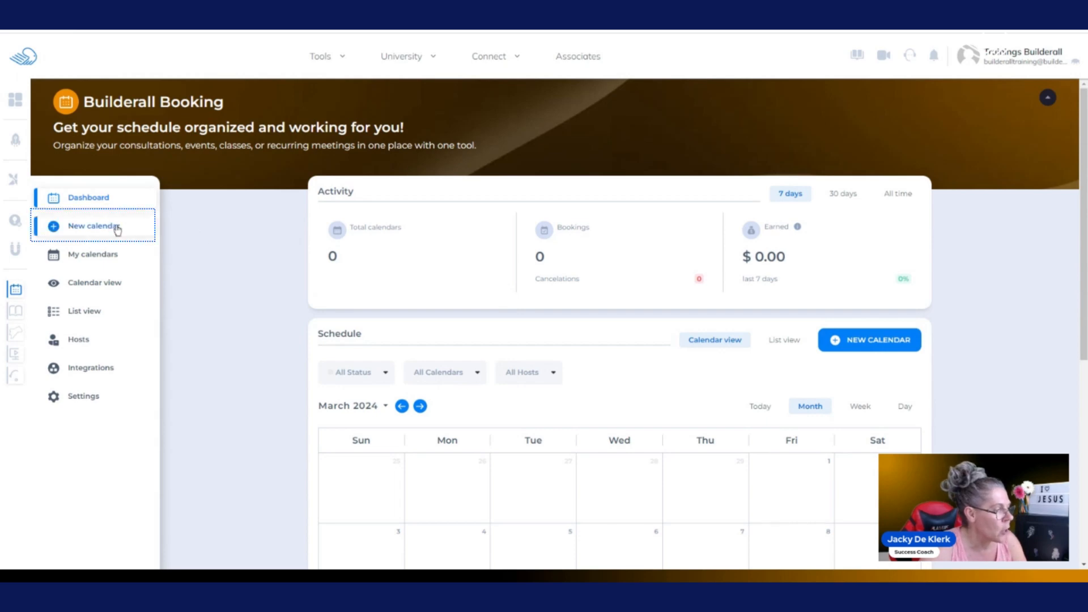
left_click(891, 341)
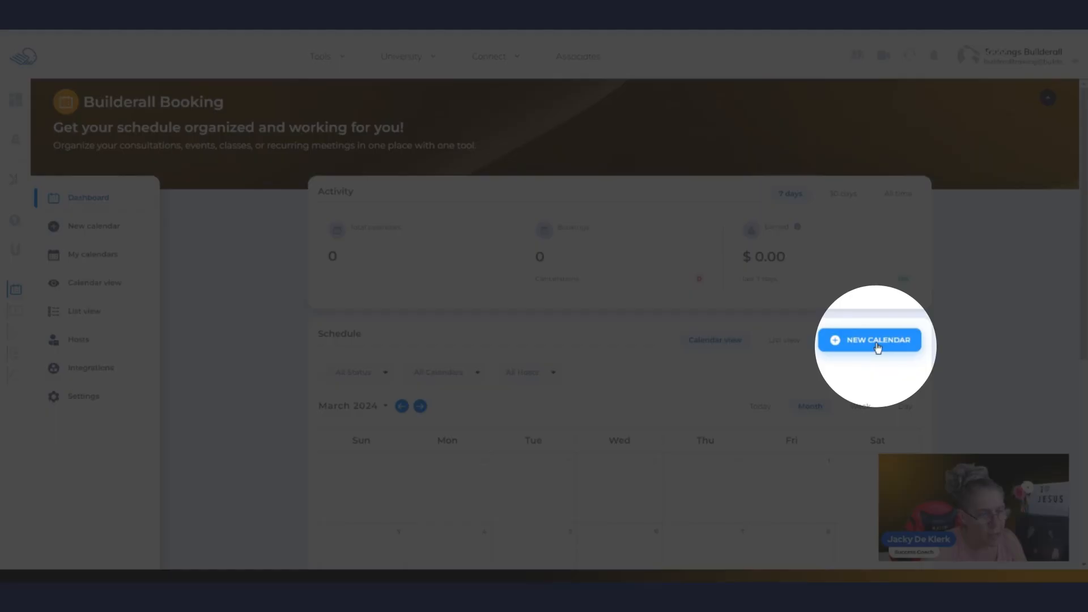
left_click(878, 347)
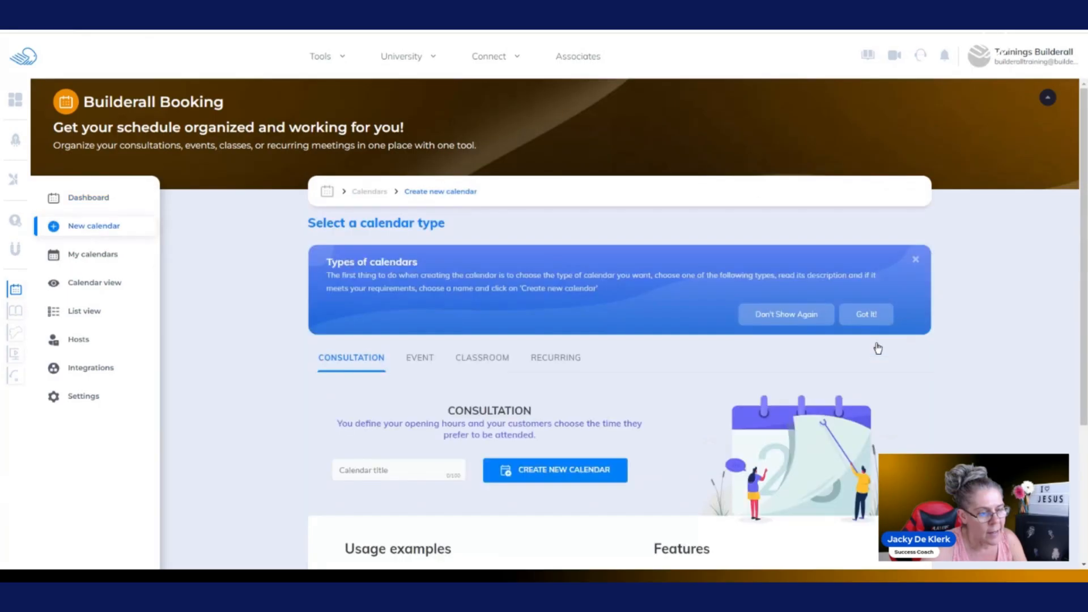
scroll(850, 301, "down", 1)
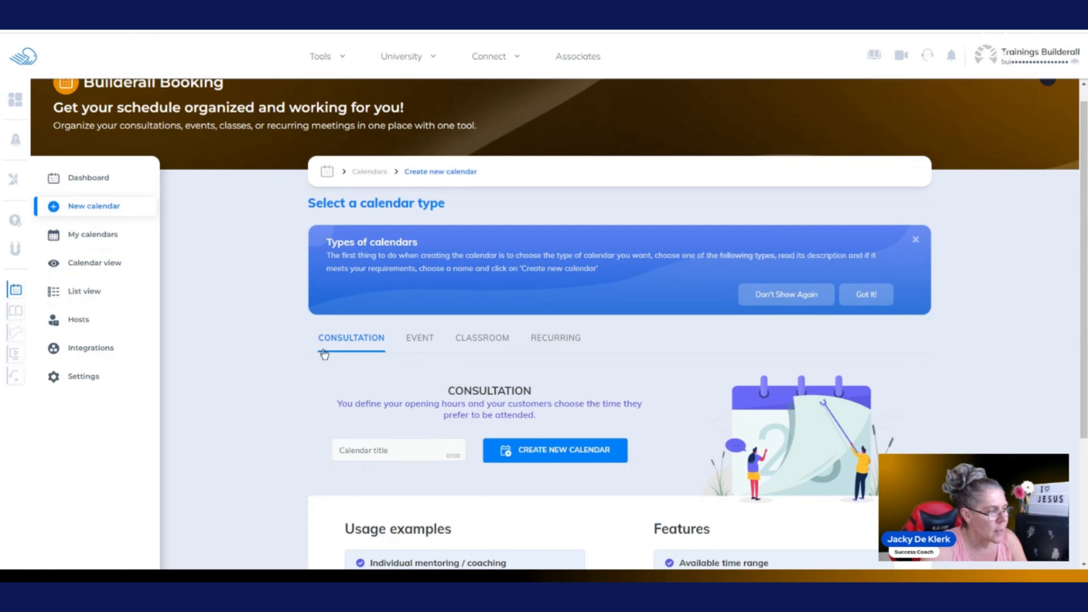
left_click(374, 342)
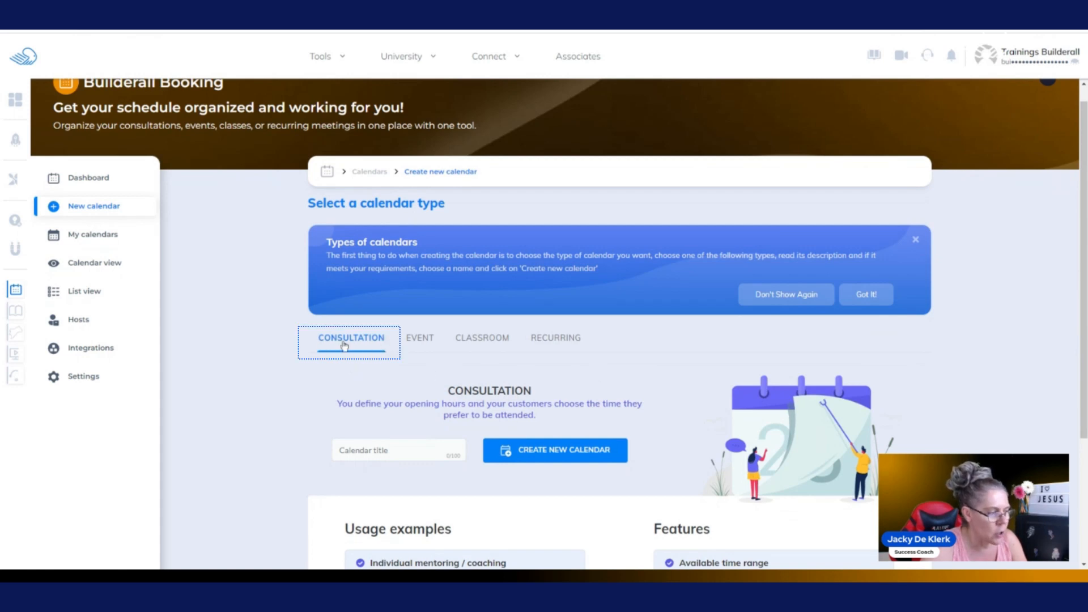
left_click(382, 451)
type("B")
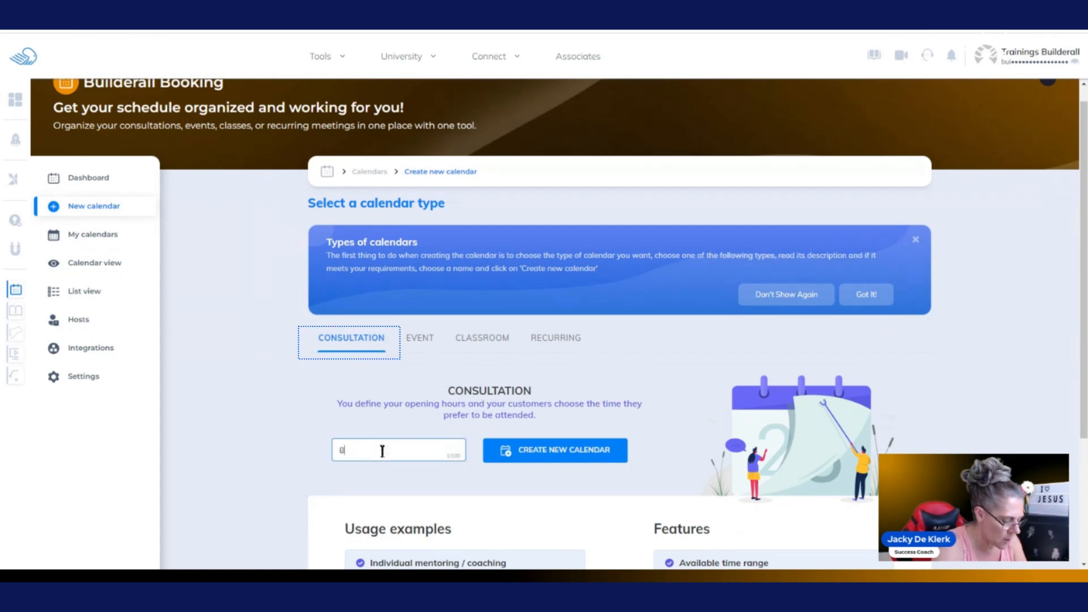
type("uilderall ")
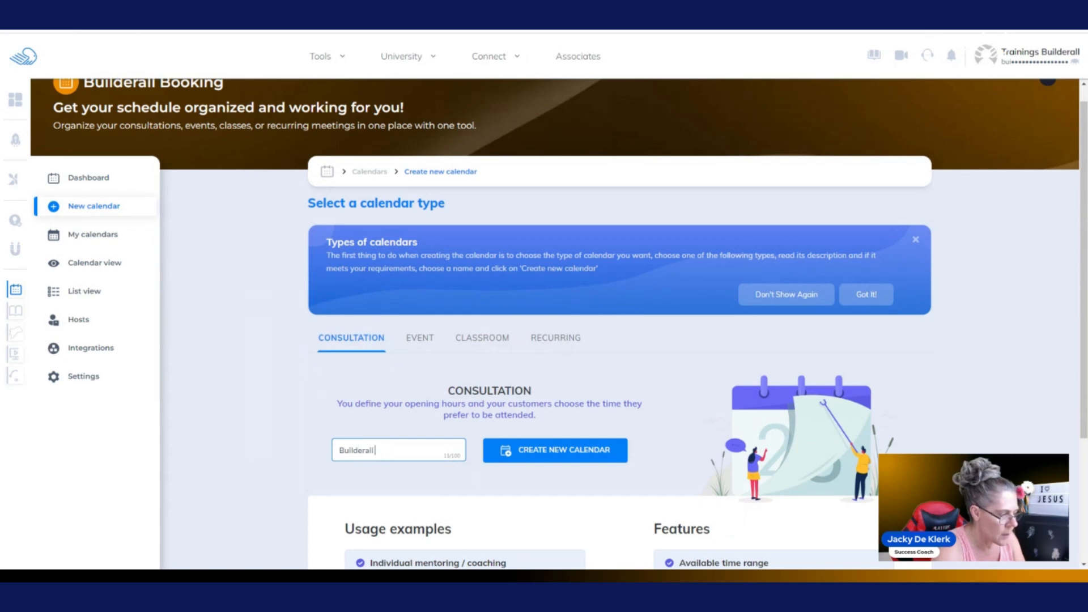
type("Success Coach")
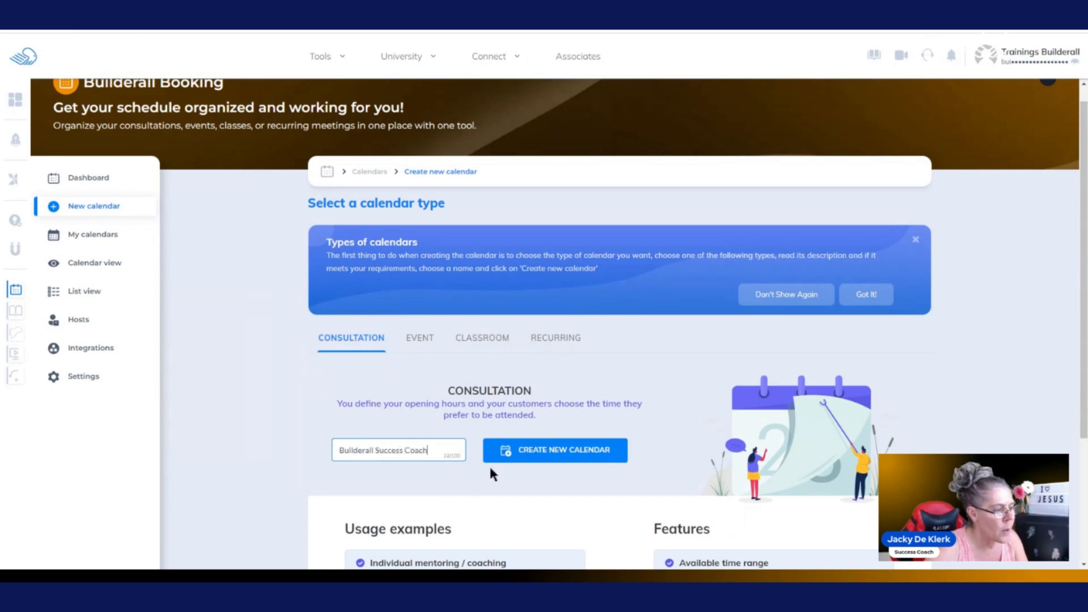
left_click(527, 456)
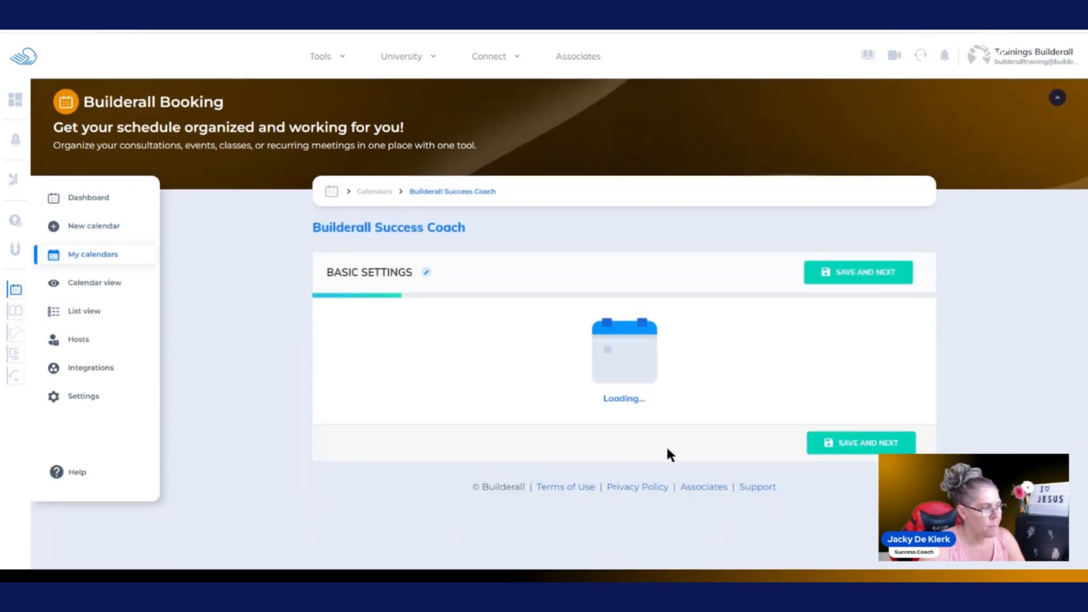
Extend the title to "Builderall Success Coach Training" and add the description "We are here to assist you with your online journey. Make sure to book your free session today."
scroll(630, 283, "down", 3)
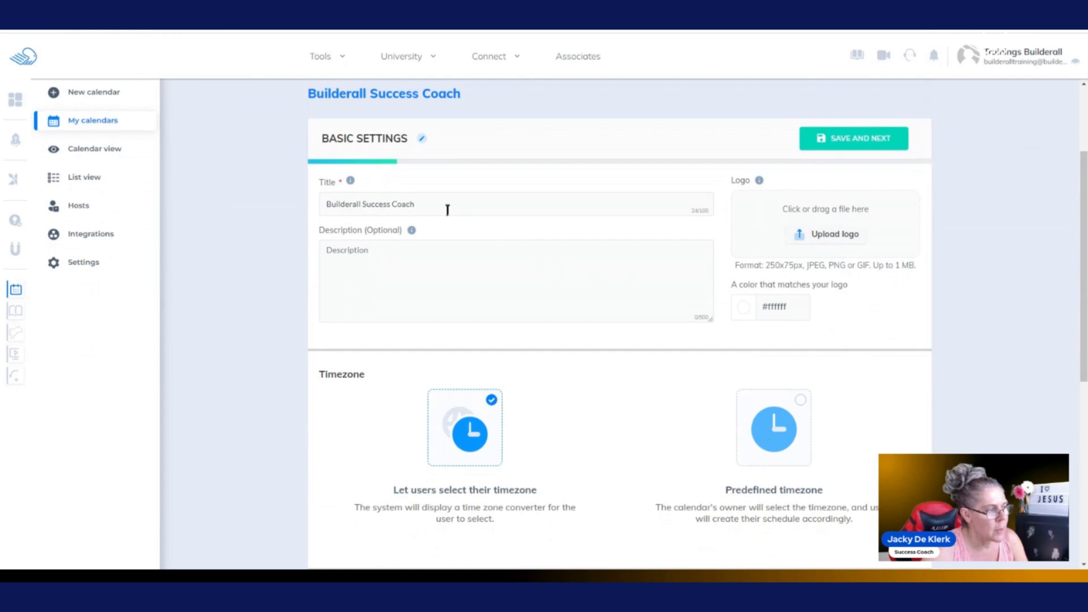
left_click(447, 210)
type("Tra")
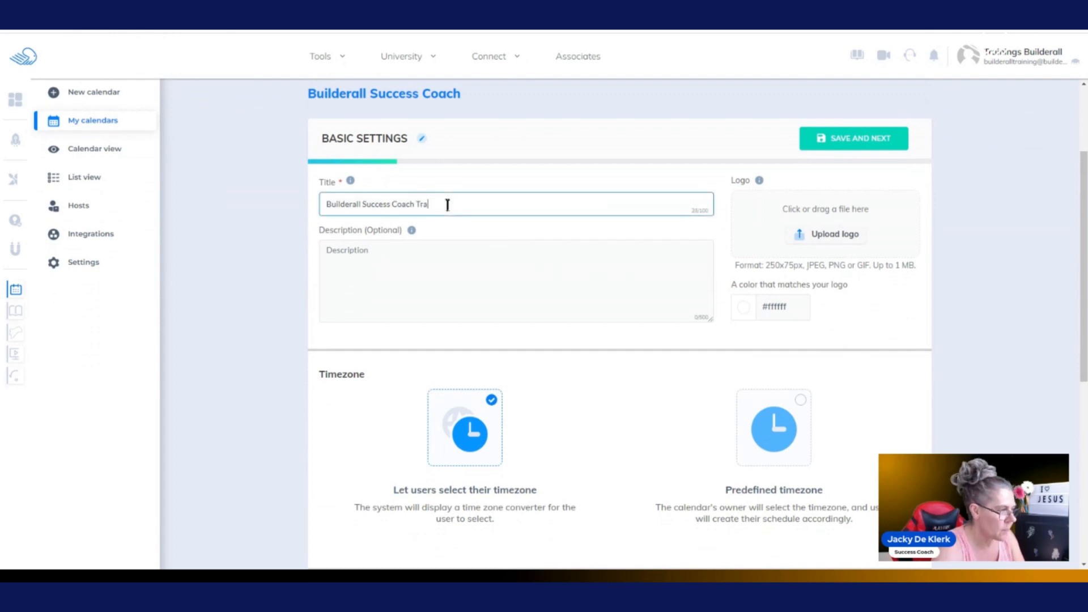
type("ining")
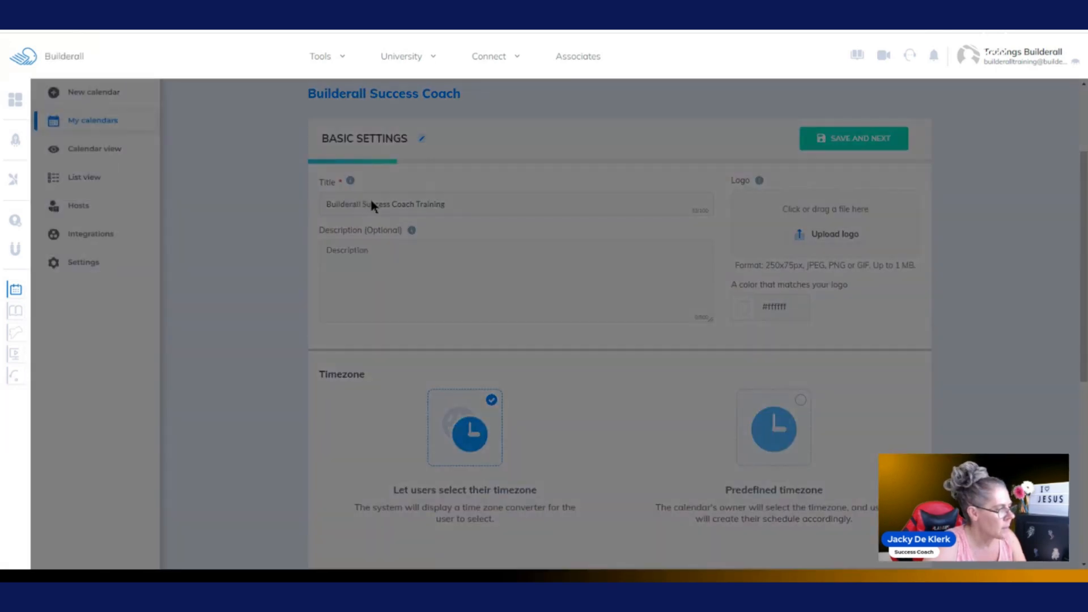
left_click(372, 250)
type("We are here to assist you with your online journey. Make sure to book your free session today.")
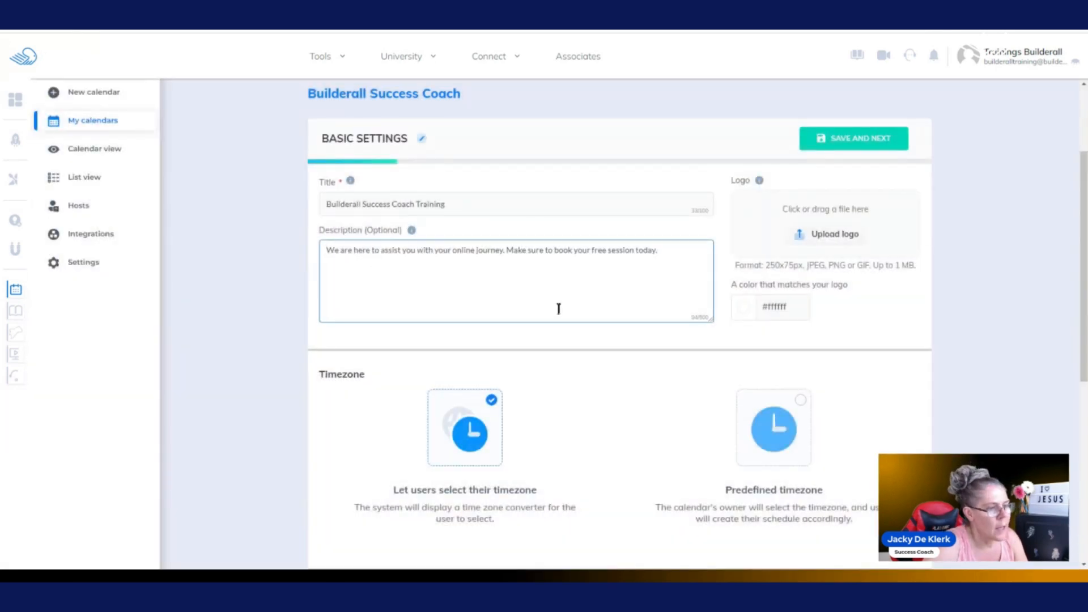
Upload the Builderall logo and save the basic settings, keeping the user-selected timezone and automatic display language
left_click(822, 245)
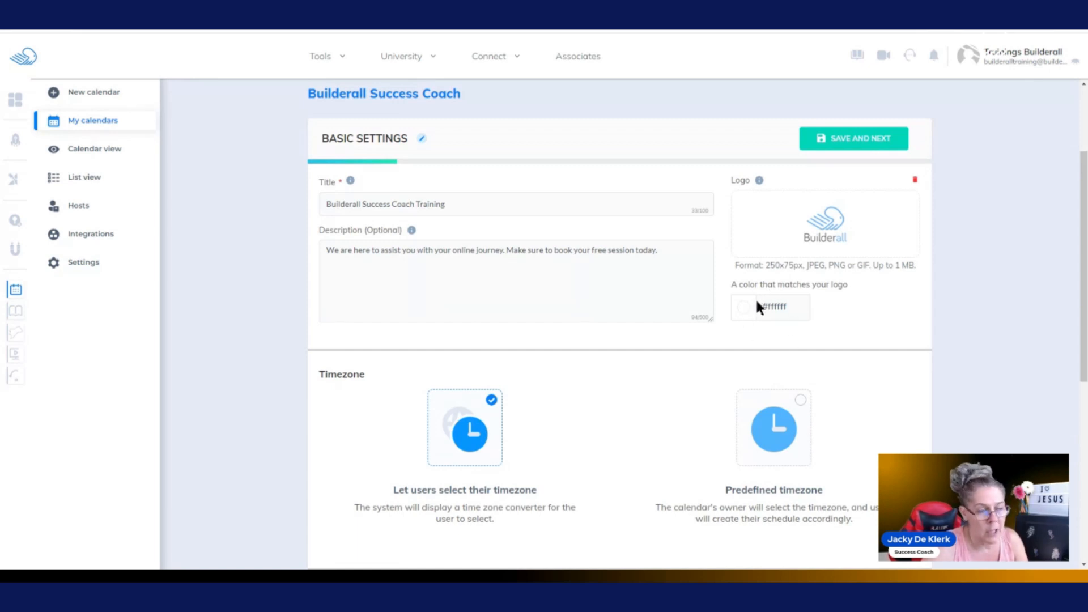
mouse_move(915, 254)
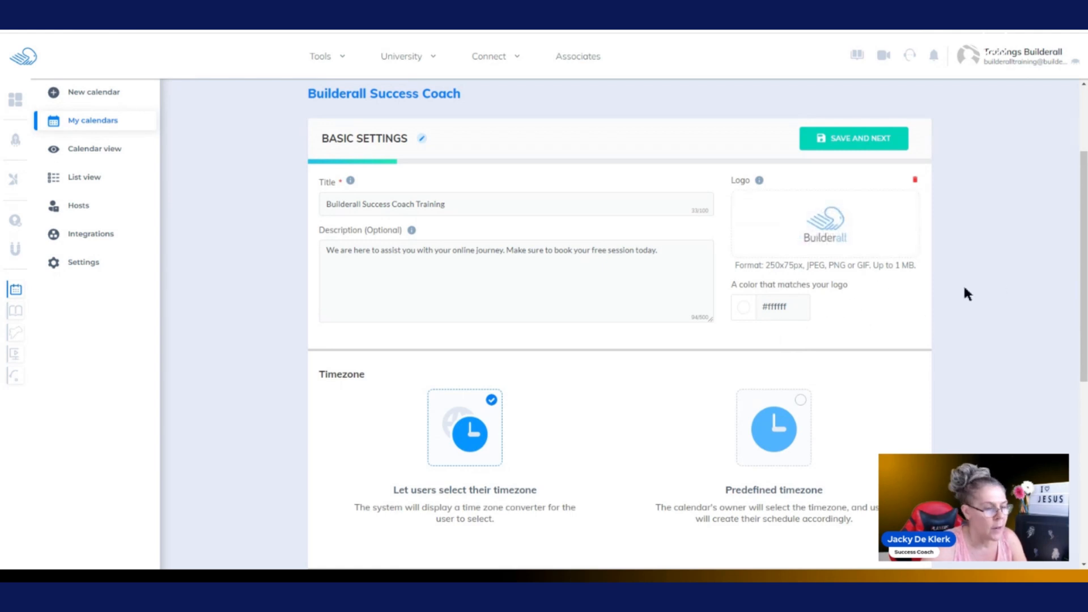
left_click_drag(1083, 244, 1085, 336)
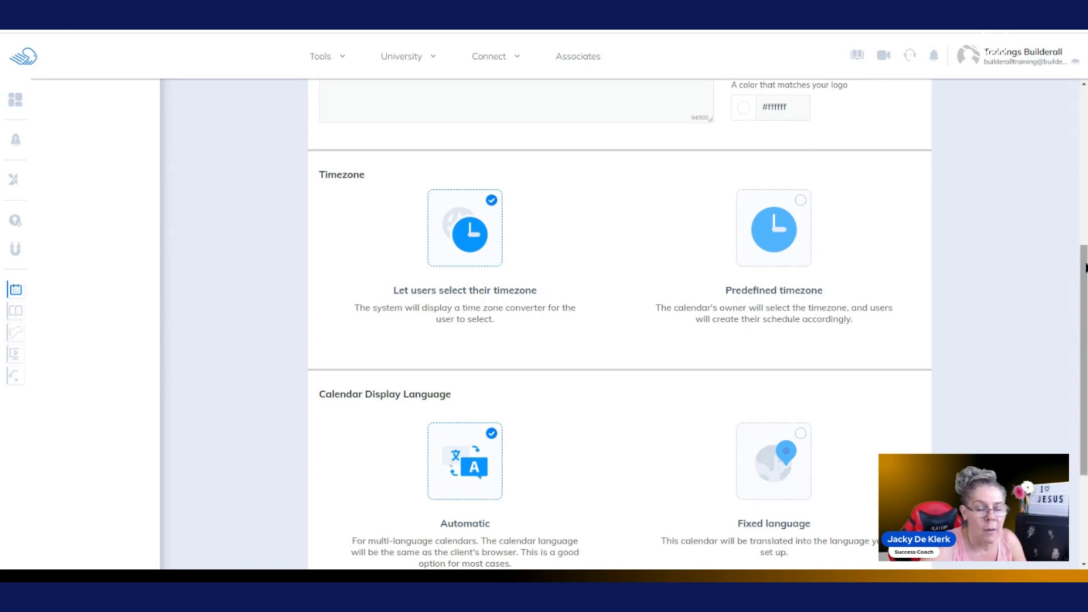
left_click_drag(1084, 268, 1084, 353)
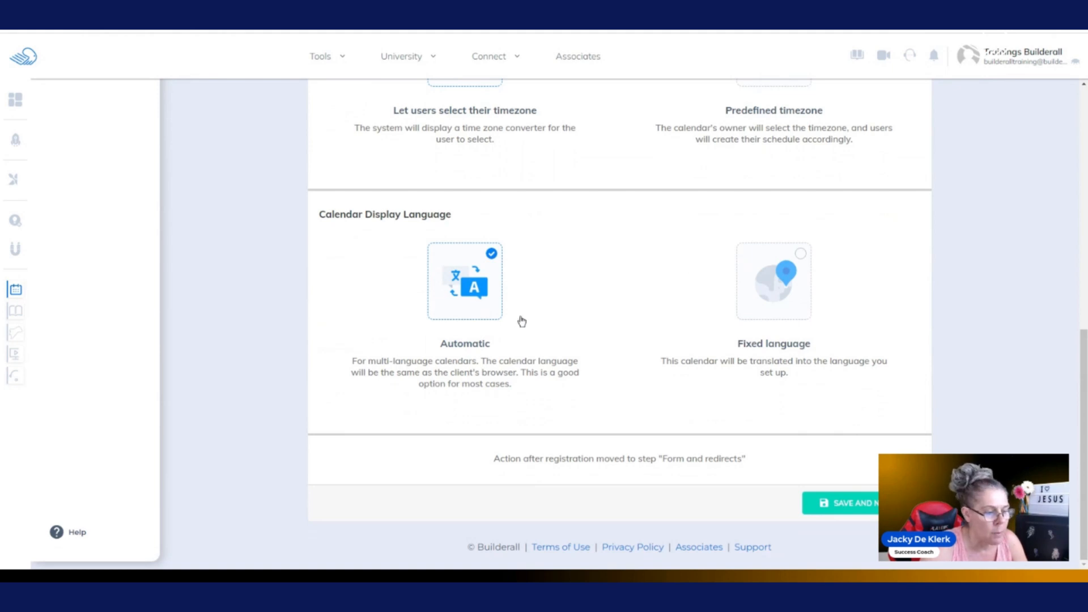
left_click(864, 503)
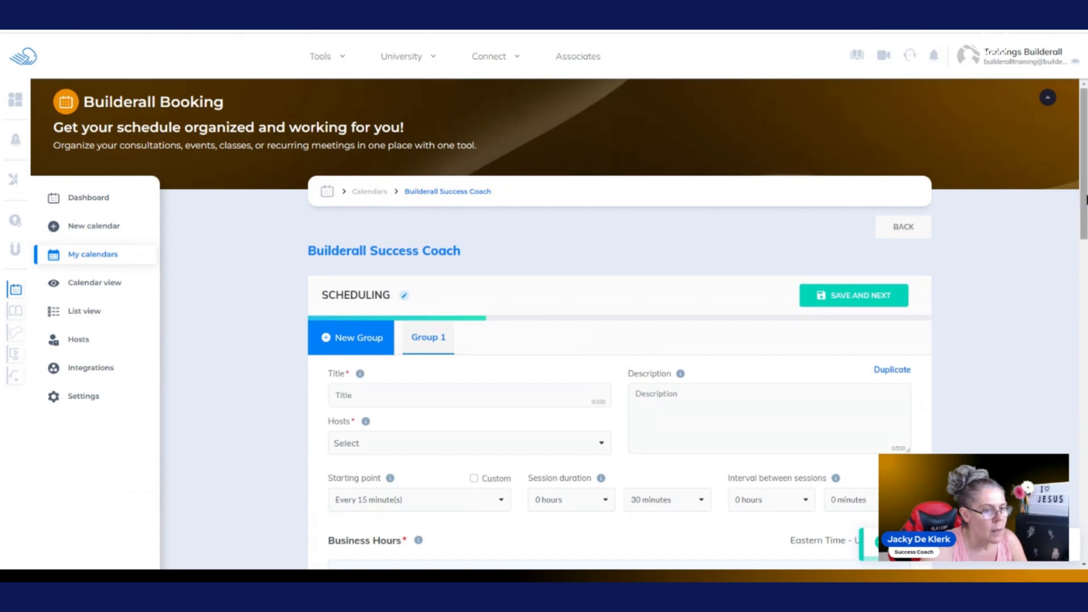
Title the first scheduling group "Ecommerce Consultation"
scroll(1003, 226, "down", 4)
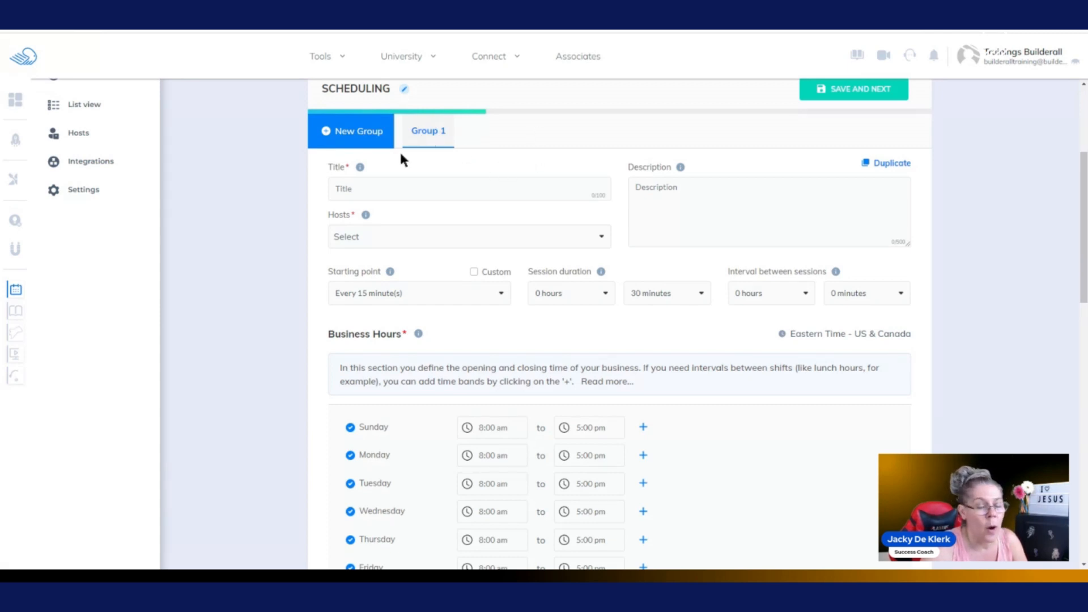
left_click(368, 185)
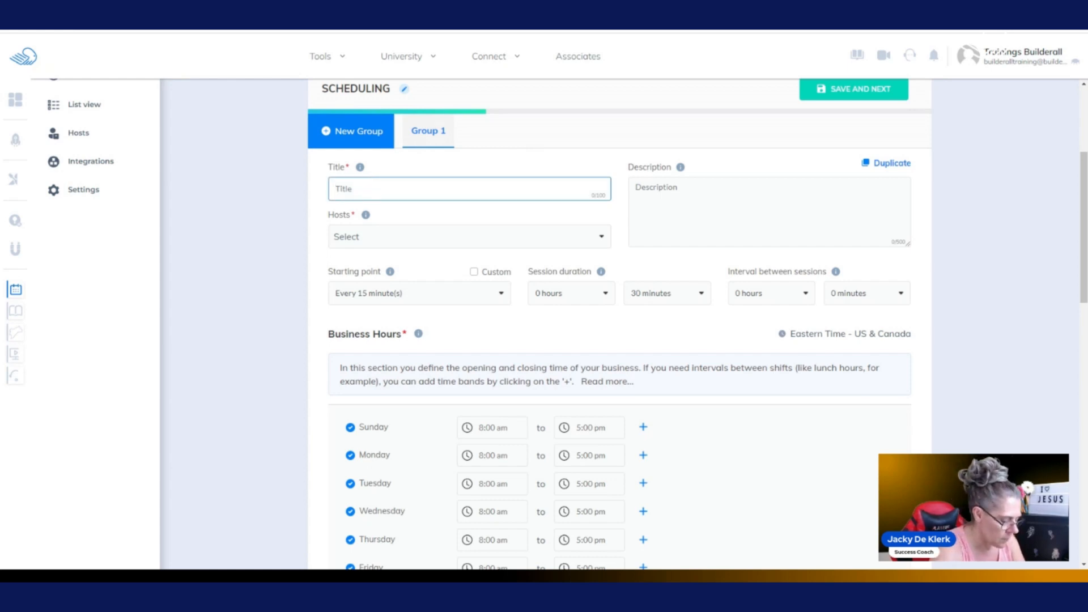
type("s")
key("BackSpace")
type("su")
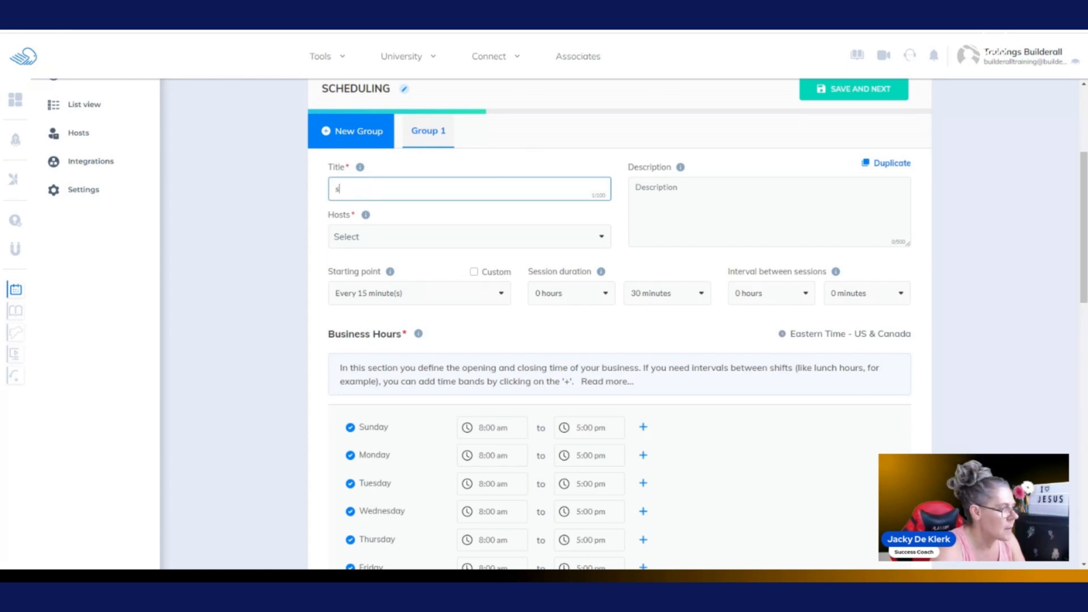
key("BackSpace")
key("BackSpace")
type("eCo")
key("BackSpace")
key("BackSpace")
key("BackSpace")
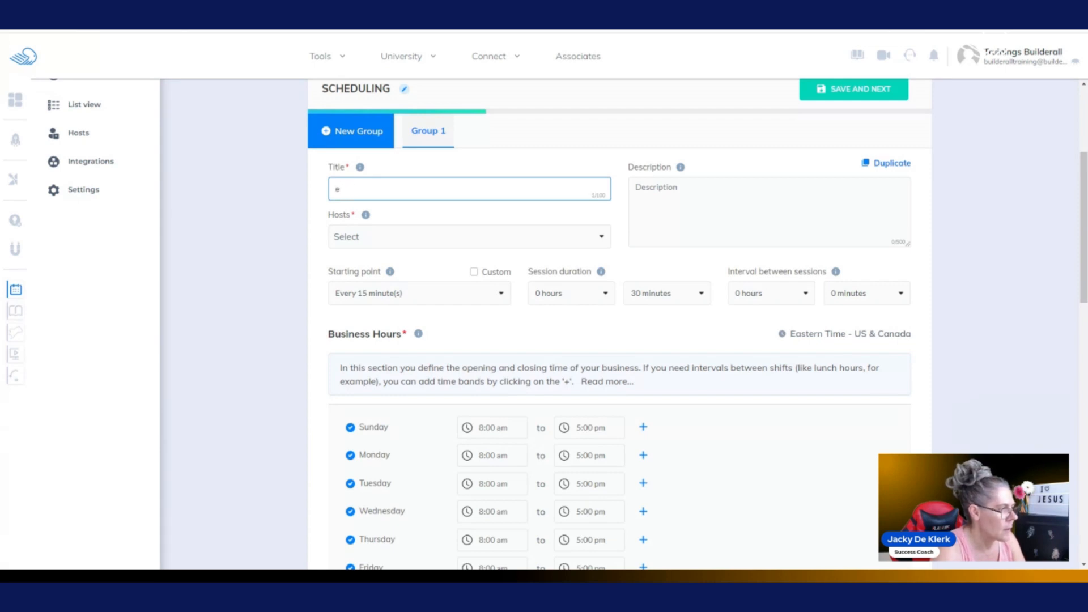
type("Ecommerce Consultation")
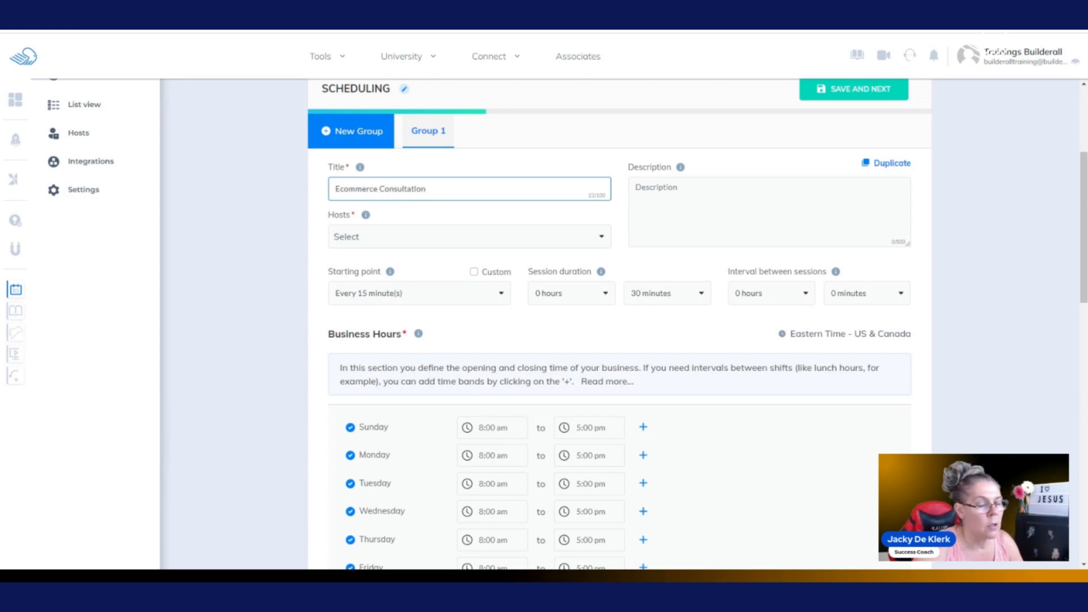
Assign Trainings Builderall as the host of the Ecommerce Consultation group
left_click(379, 236)
left_click(398, 265)
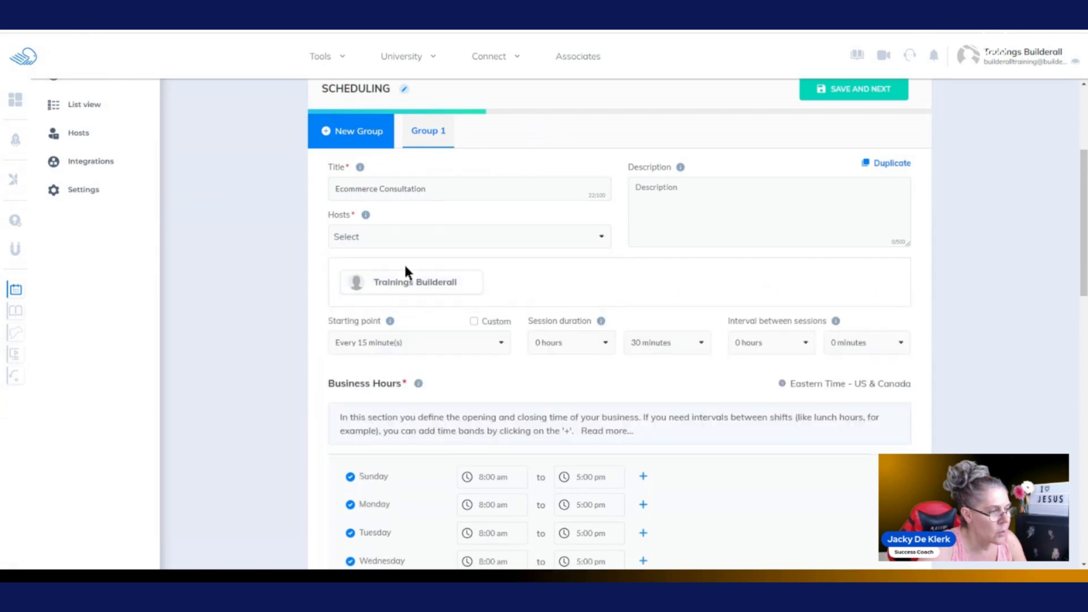
left_click(690, 202)
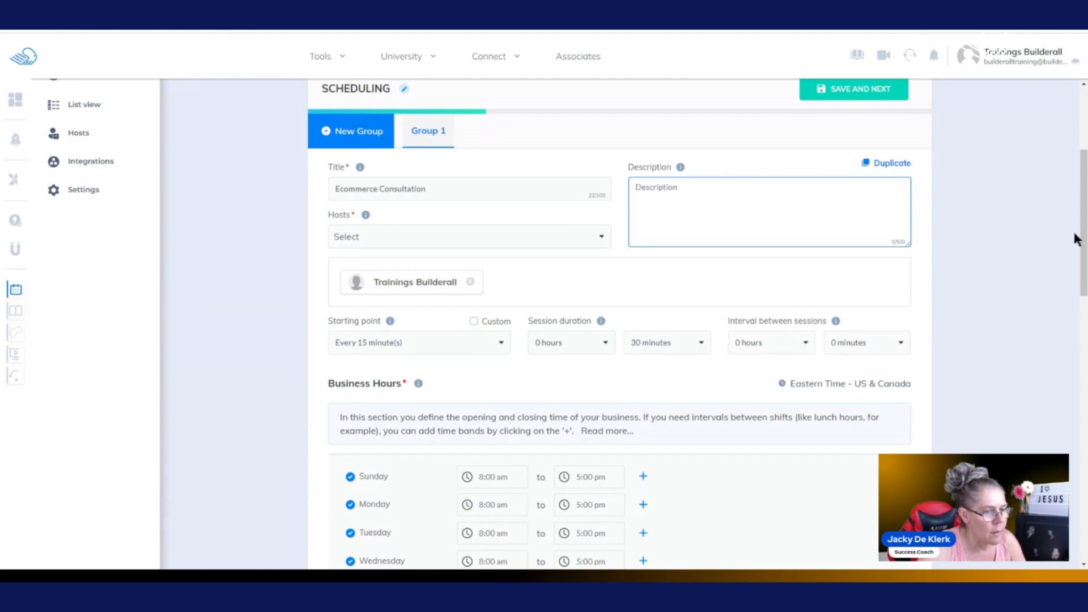
left_click_drag(1080, 236, 1086, 290)
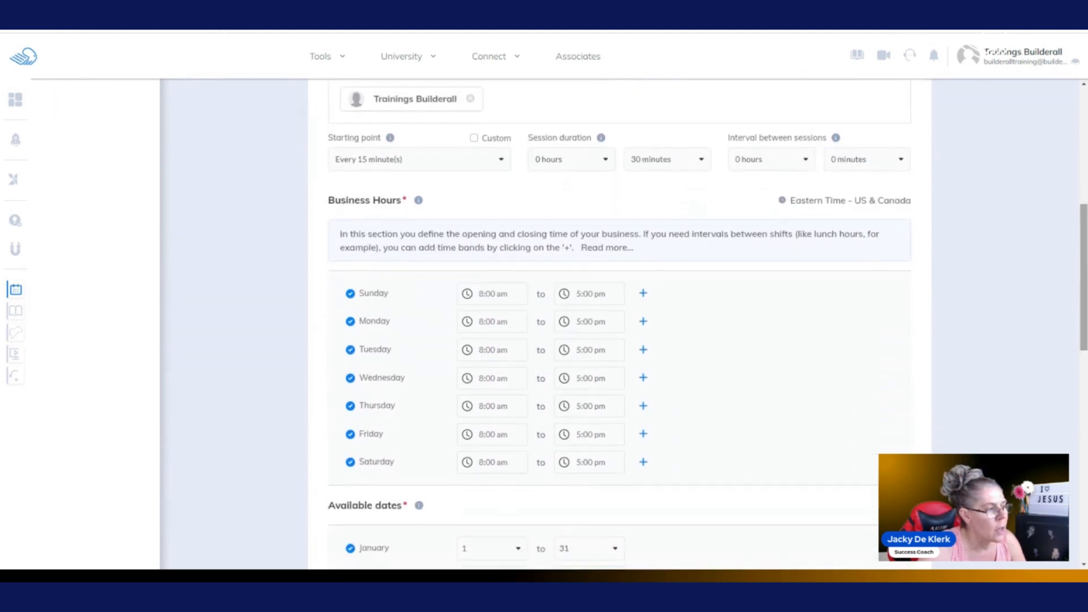
left_click(474, 138)
left_click(474, 138)
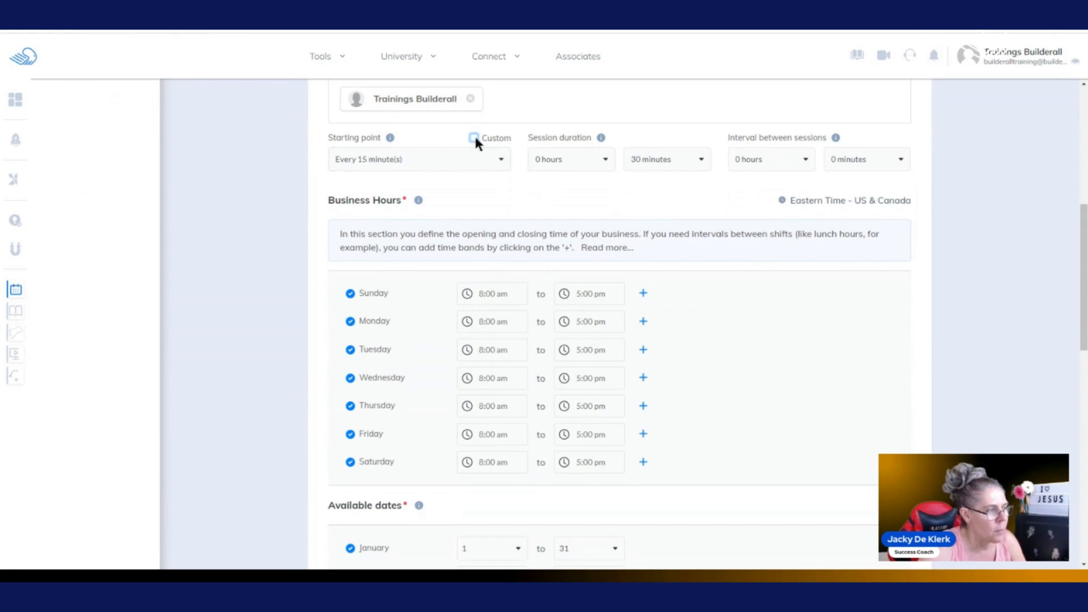
left_click(473, 136)
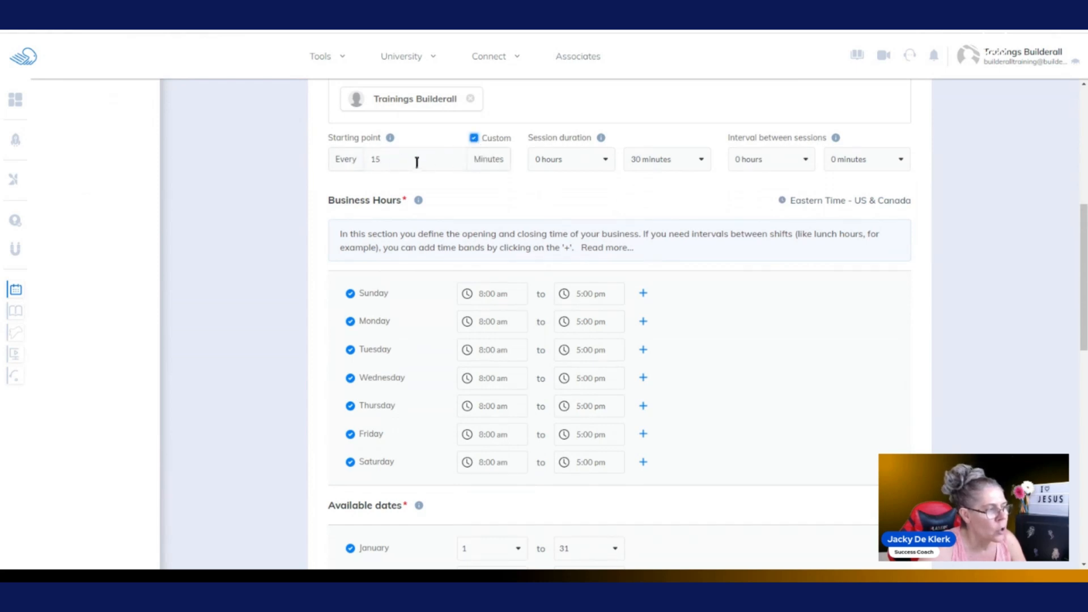
left_click(474, 137)
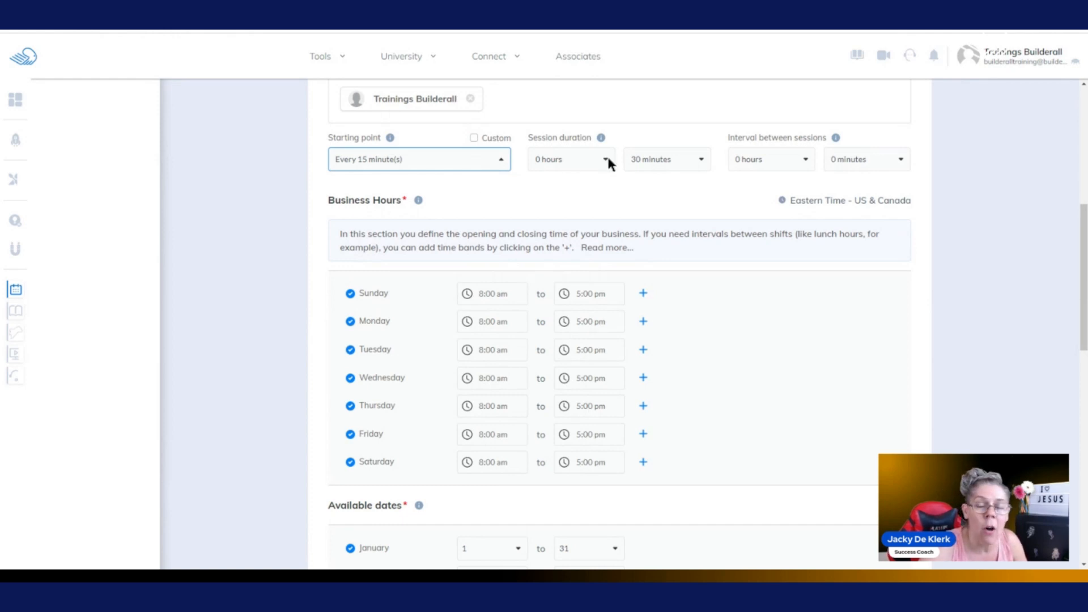
Set the session duration to 0 hours 45 minutes and the interval between sessions to 15 minutes
left_click(701, 163)
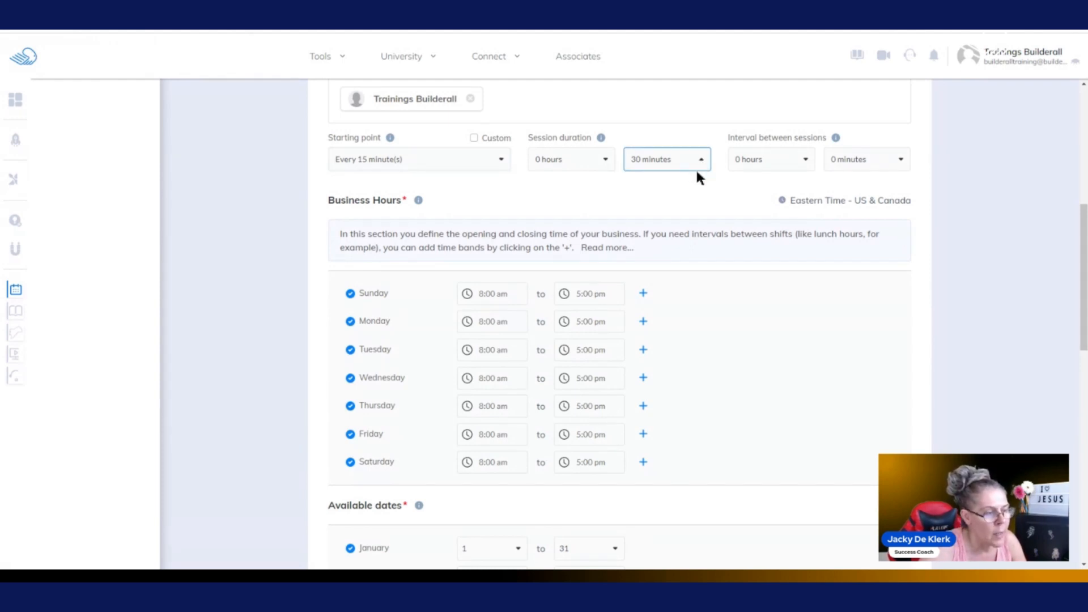
left_click(663, 271)
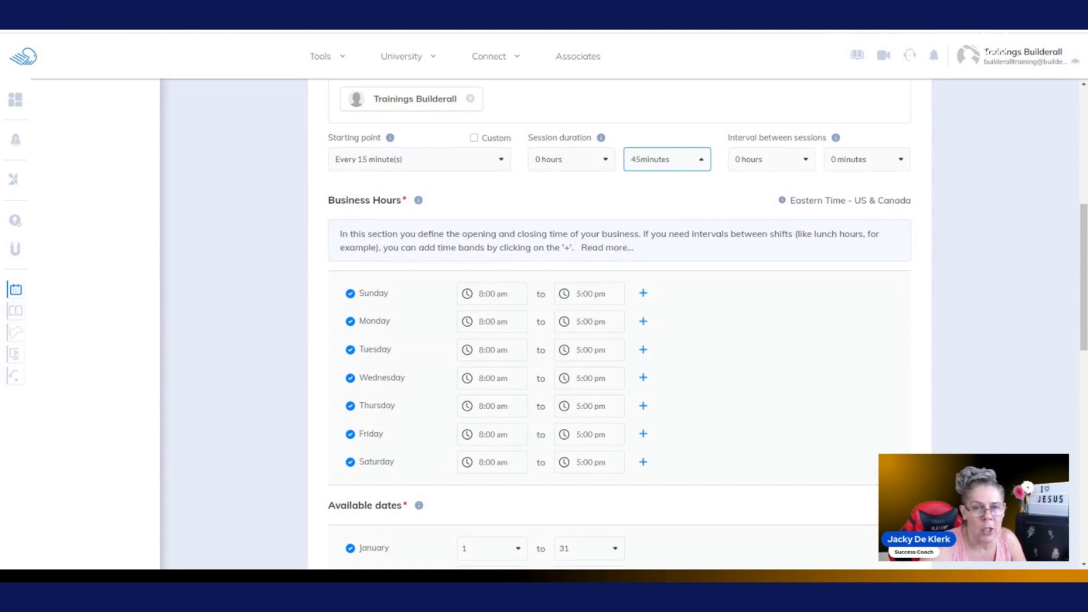
left_click(901, 161)
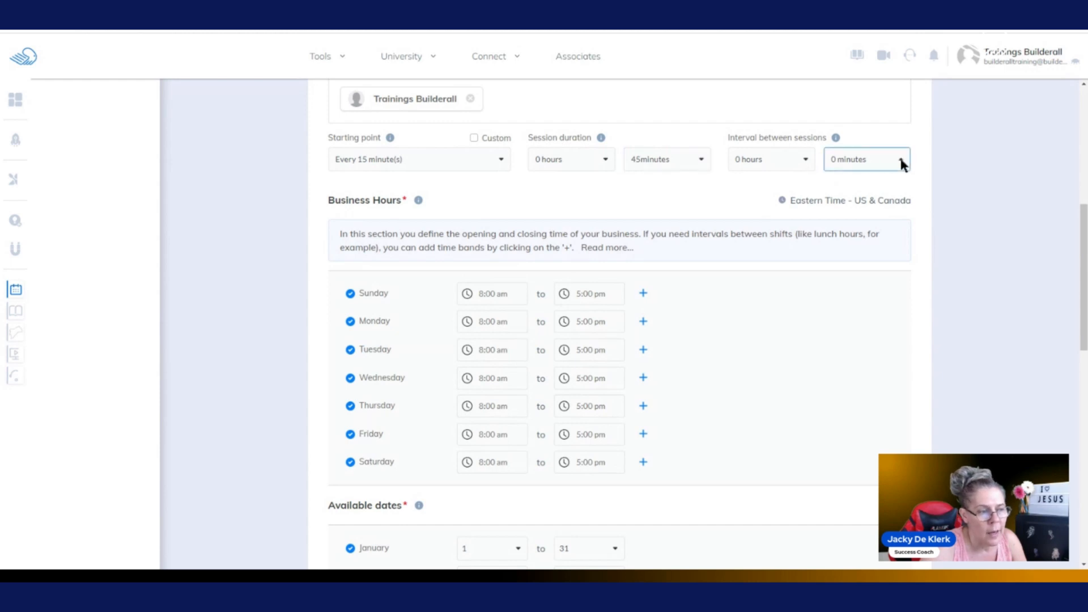
left_click(878, 207)
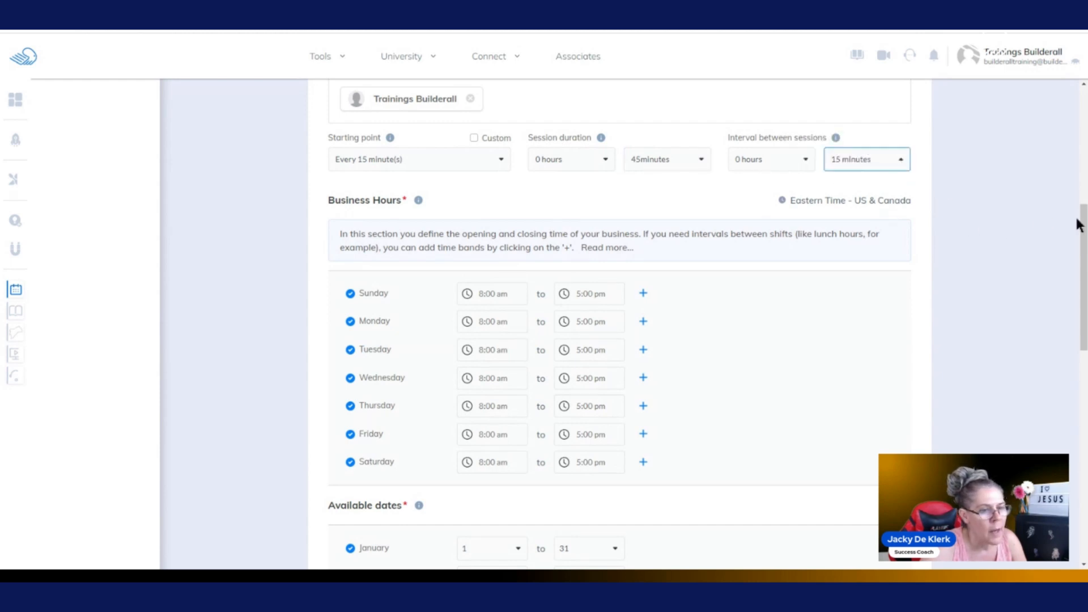
left_click_drag(1084, 228, 1083, 250)
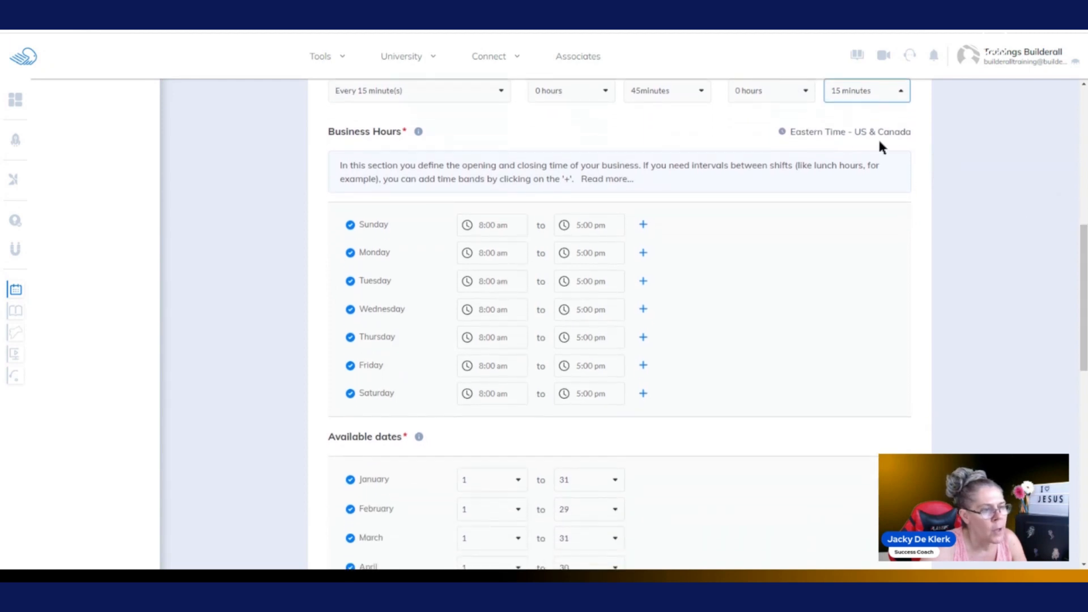
mouse_move(791, 132)
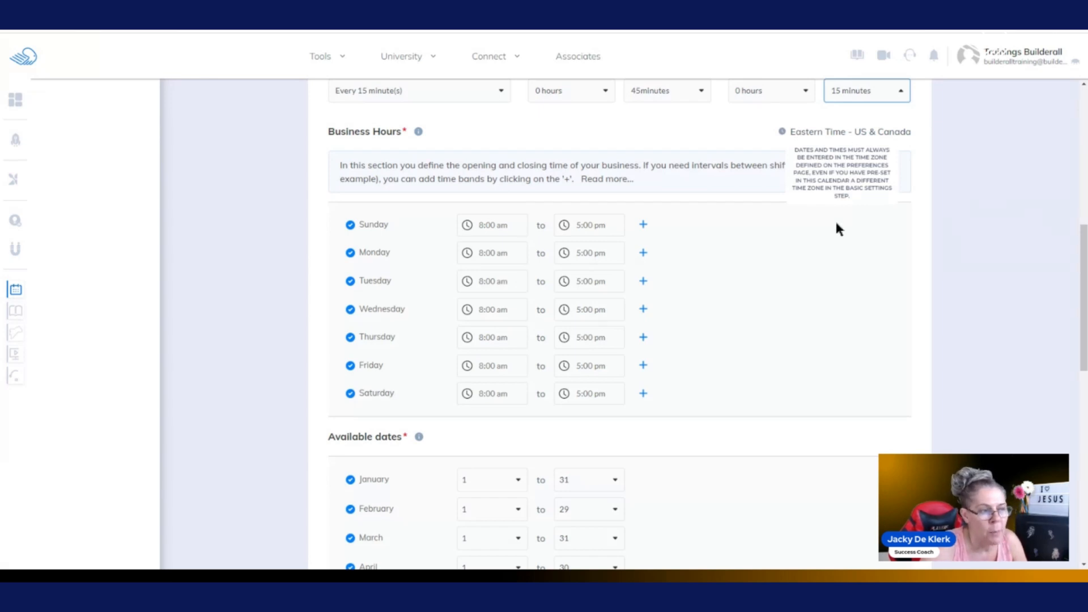
Exclude Sunday and Saturday from the group's business hours
left_click(886, 204)
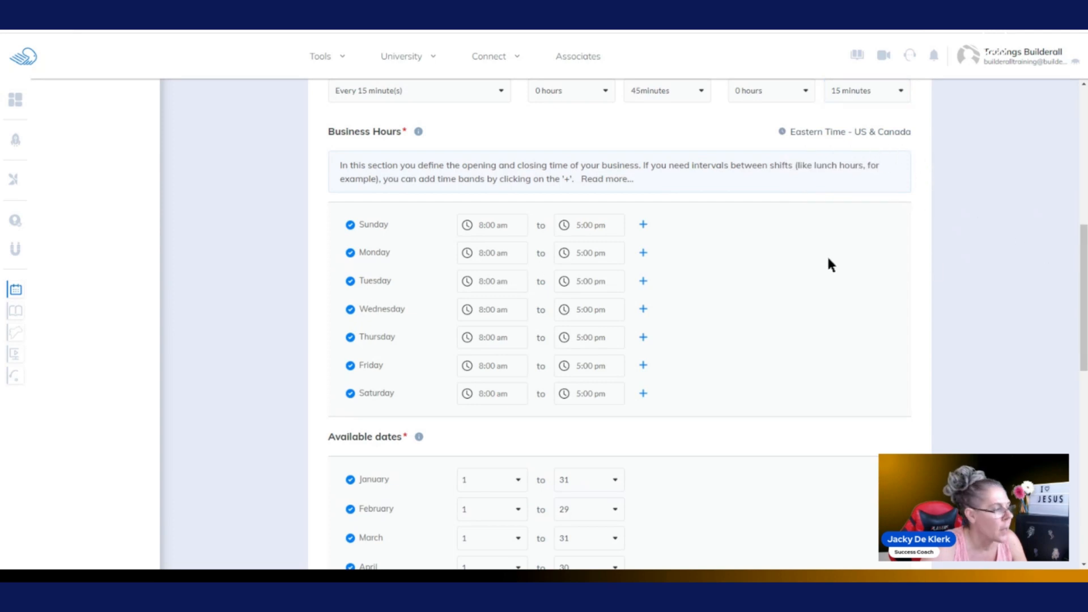
mouse_move(1083, 267)
left_mouse_down()
mouse_move(1083, 166)
mouse_move(1083, 280)
left_mouse_up()
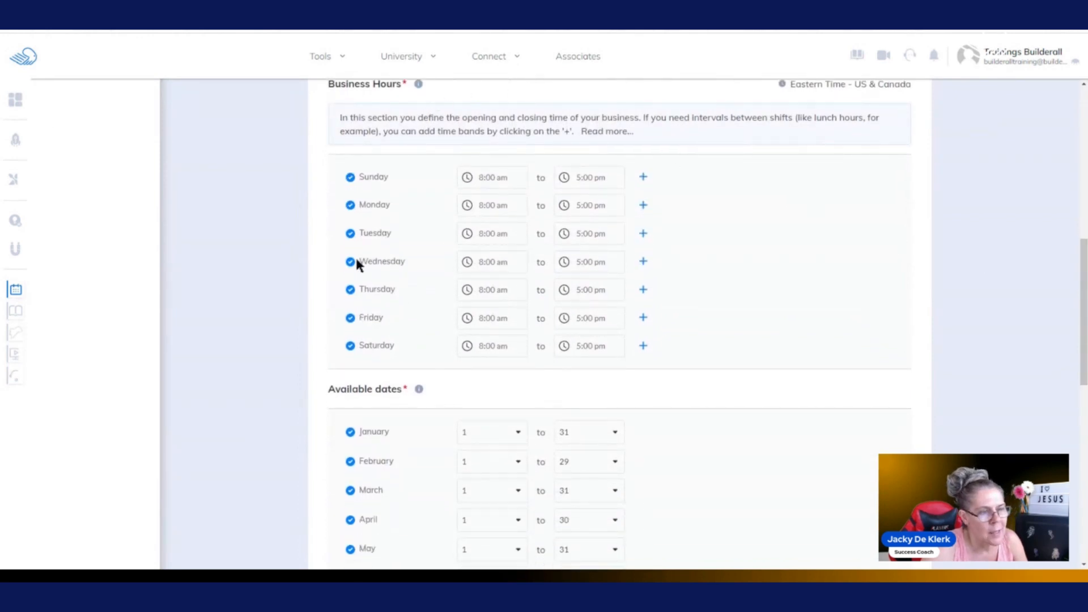
left_click(350, 178)
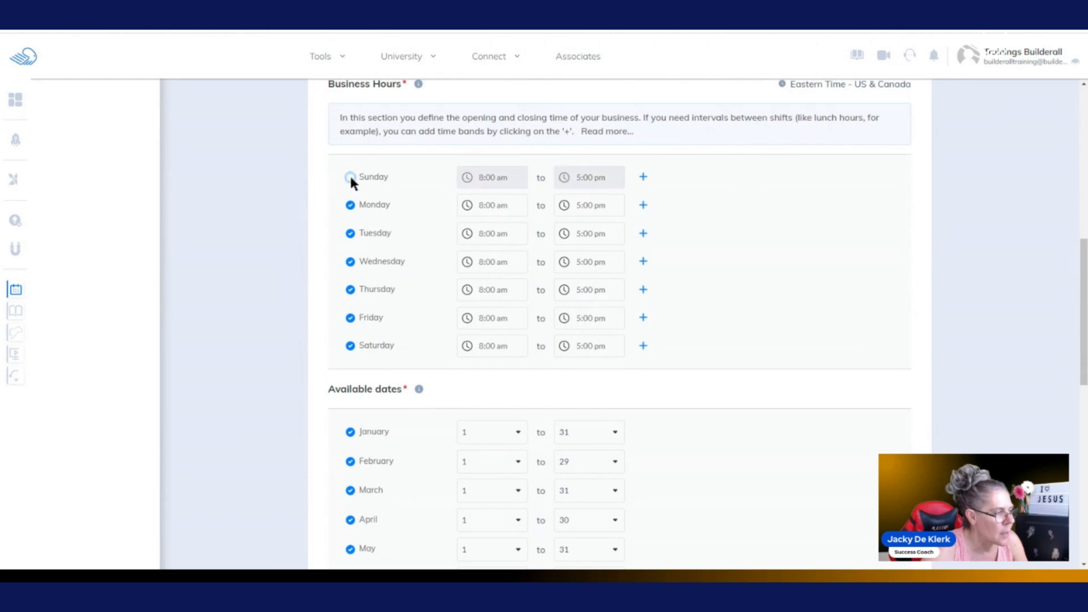
left_click(350, 346)
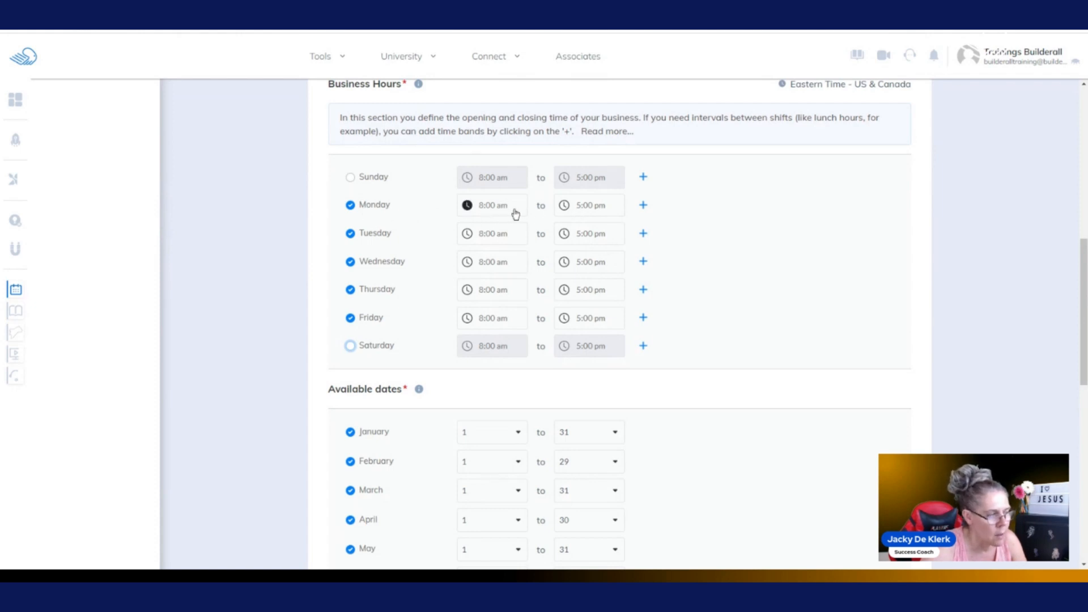
Set Monday's closing time to 1:00 pm
left_click(590, 211)
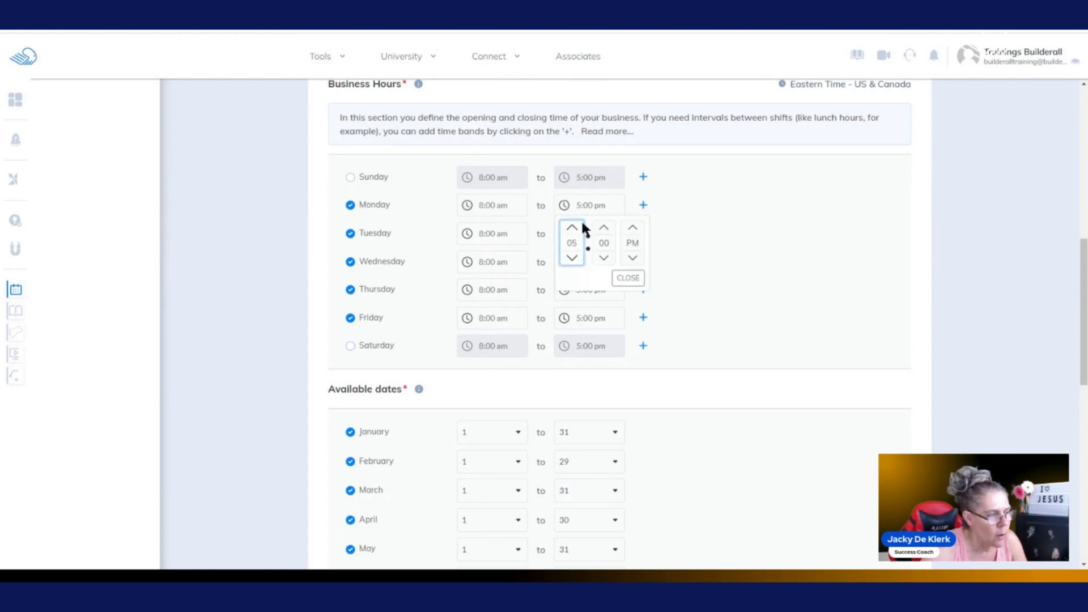
left_click(572, 258)
left_click(572, 258)
left_click(629, 278)
Add a second time band to Monday that opens at 2:00 pm
left_click(644, 207)
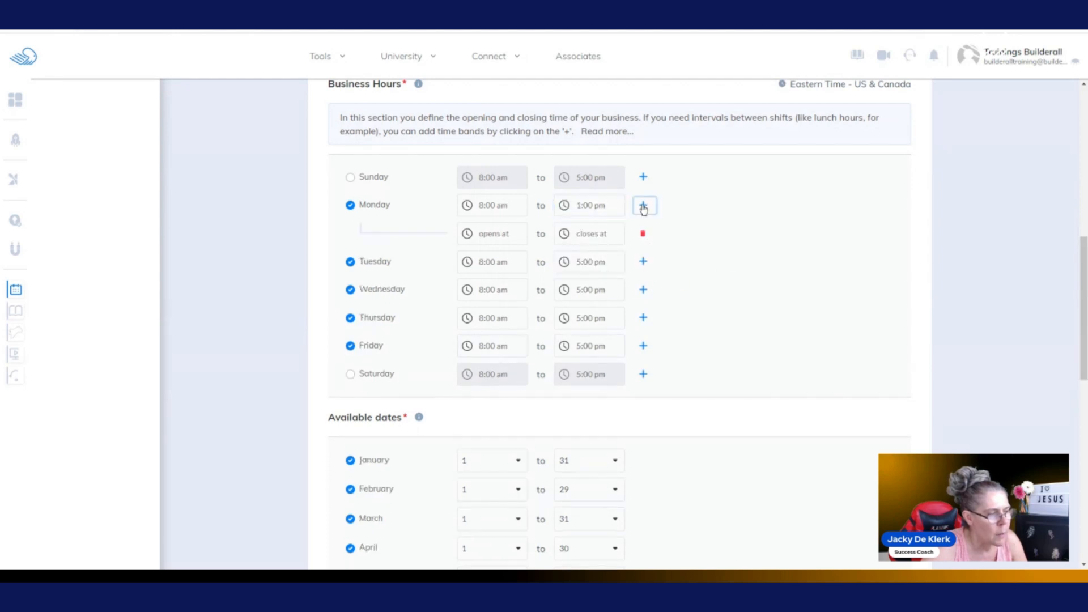
left_click(483, 235)
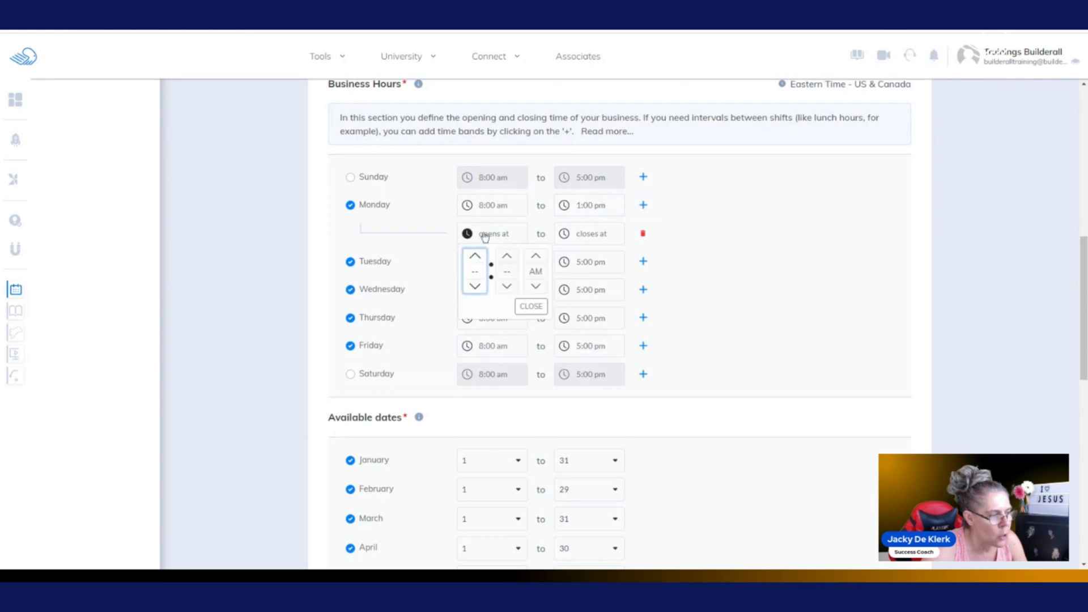
left_click(477, 290)
left_click(478, 248)
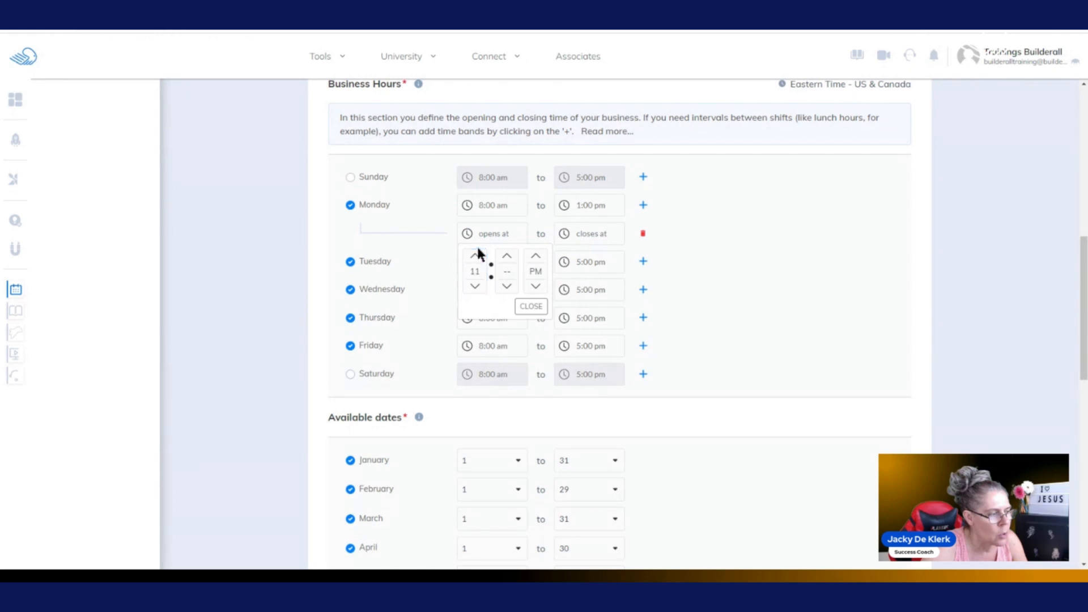
left_click(475, 259)
left_click(475, 259)
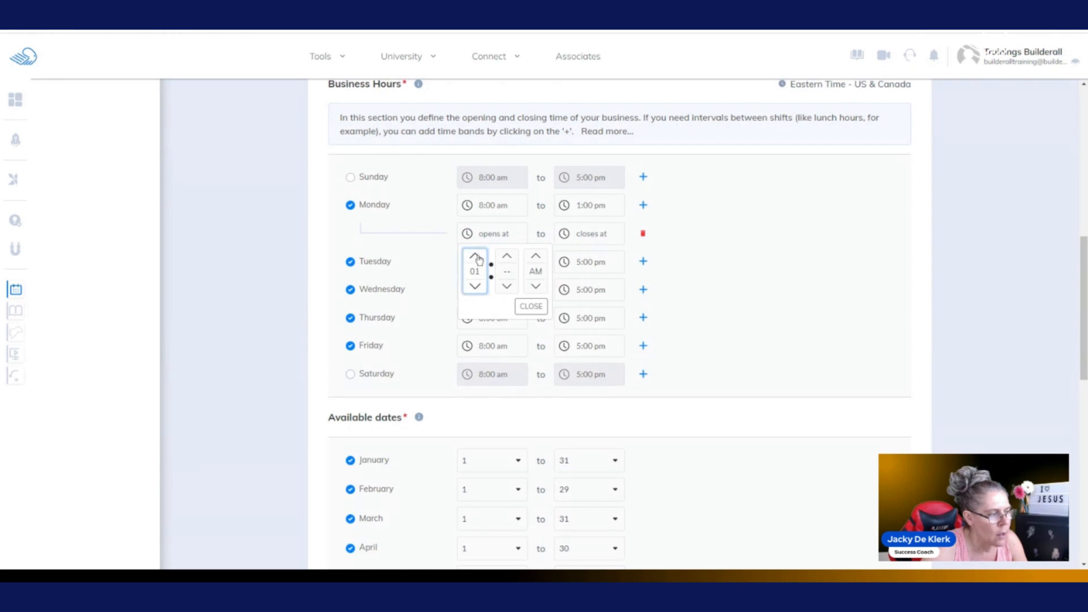
left_click(505, 287)
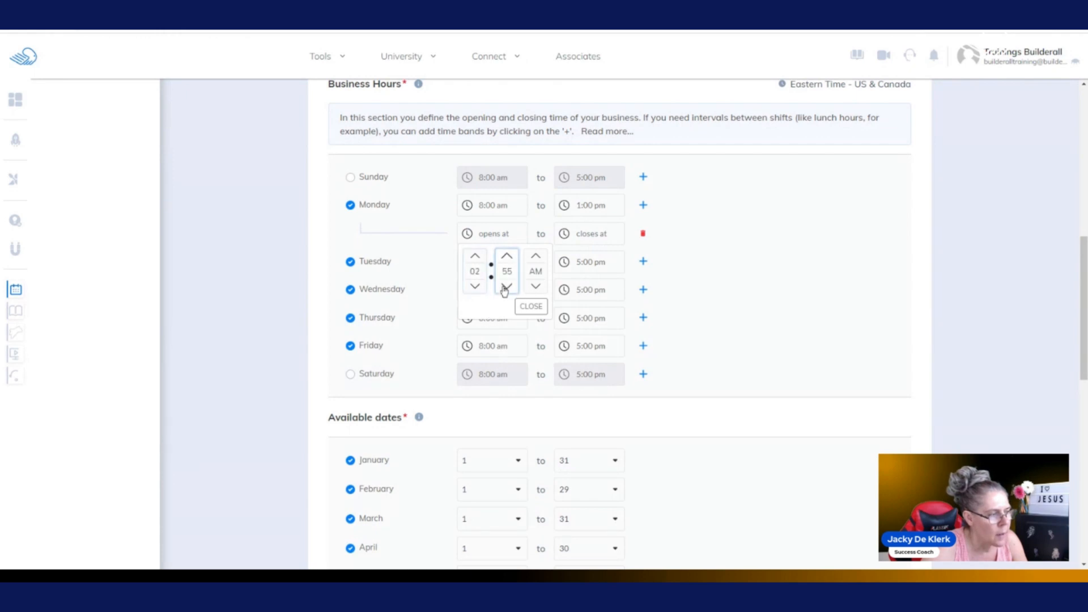
left_click(506, 257)
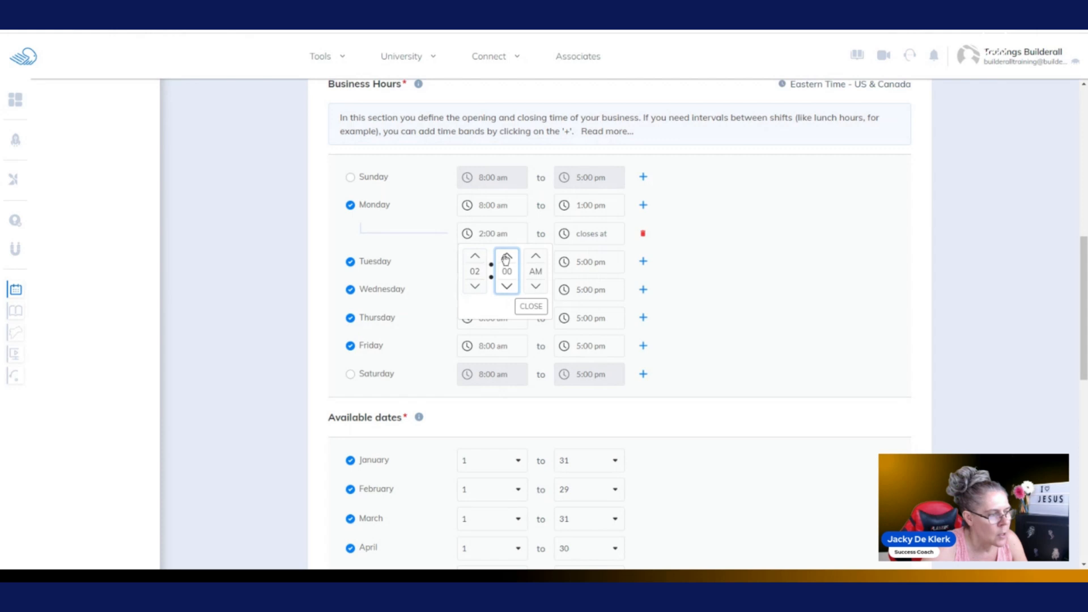
left_click(536, 286)
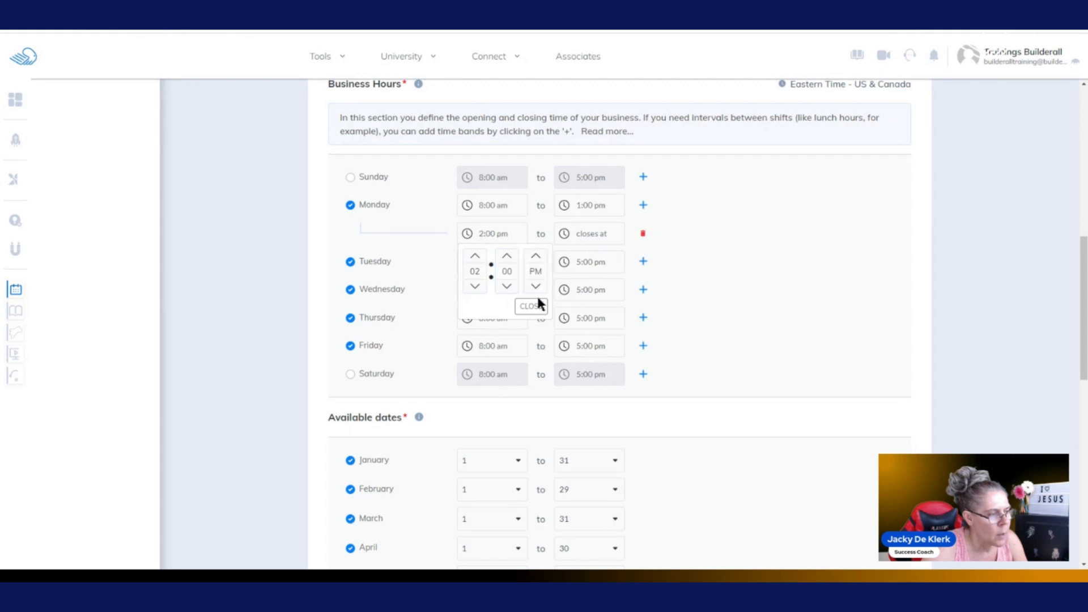
left_click(533, 306)
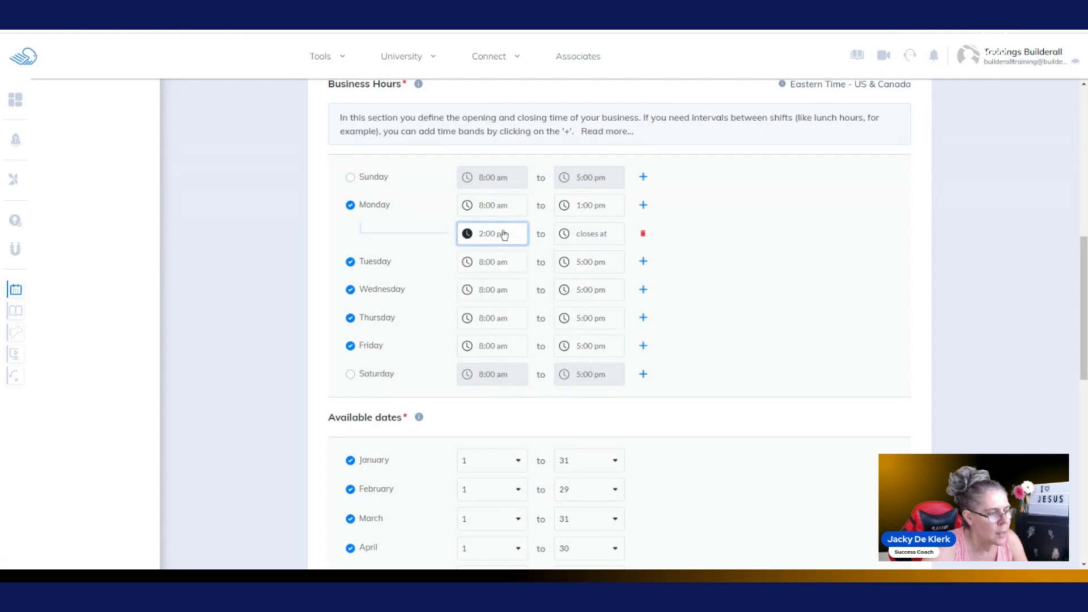
Try to set a closing hour for Monday's second time band and delete that band
left_click(584, 234)
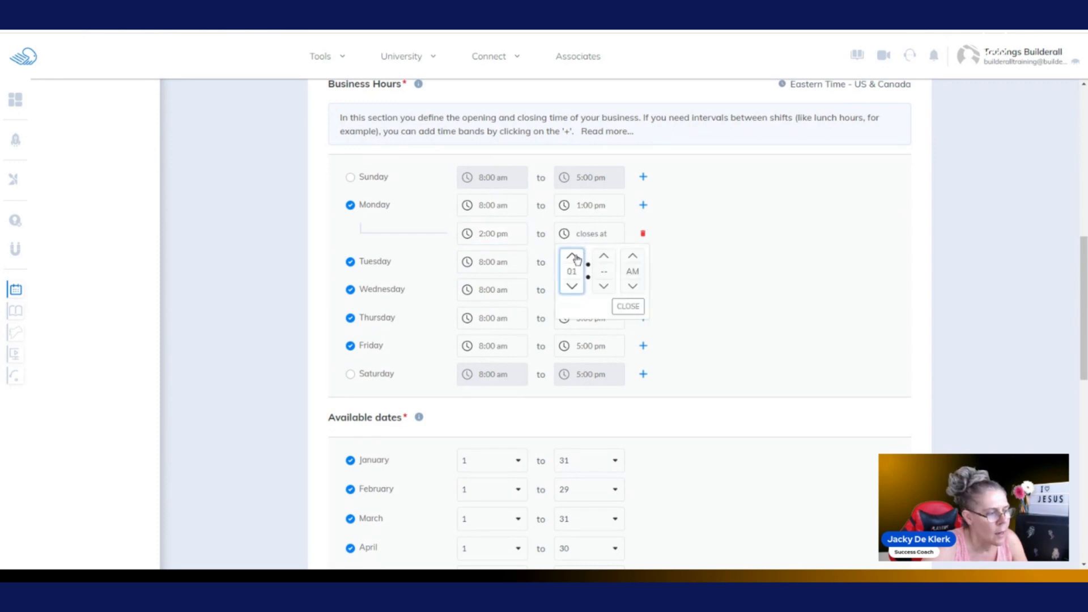
left_click(573, 287)
left_click(573, 287)
left_click(573, 287)
left_click(572, 287)
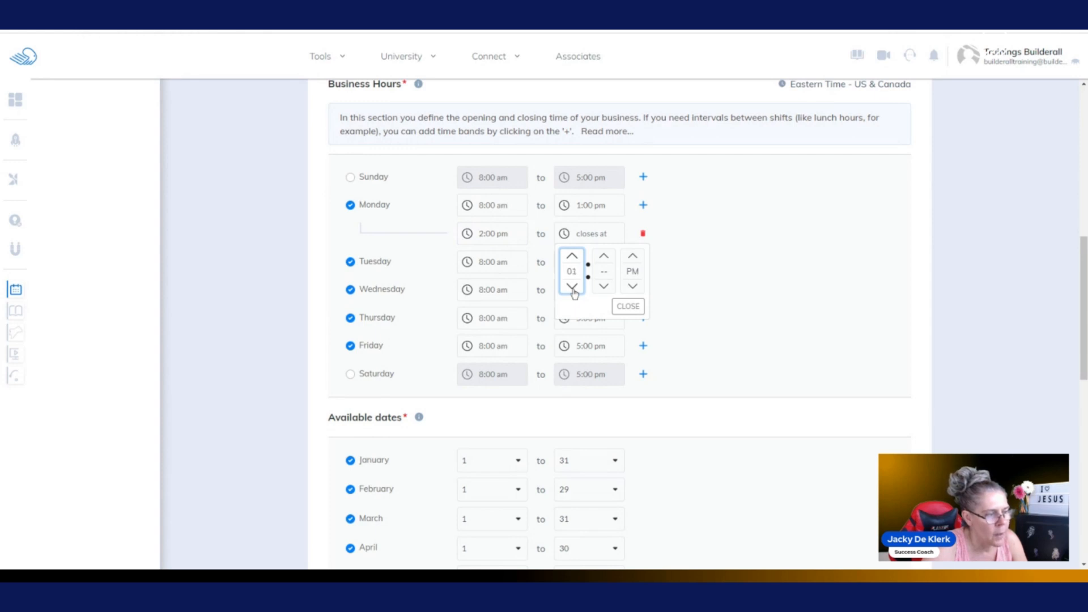
left_click(573, 287)
left_click(573, 287)
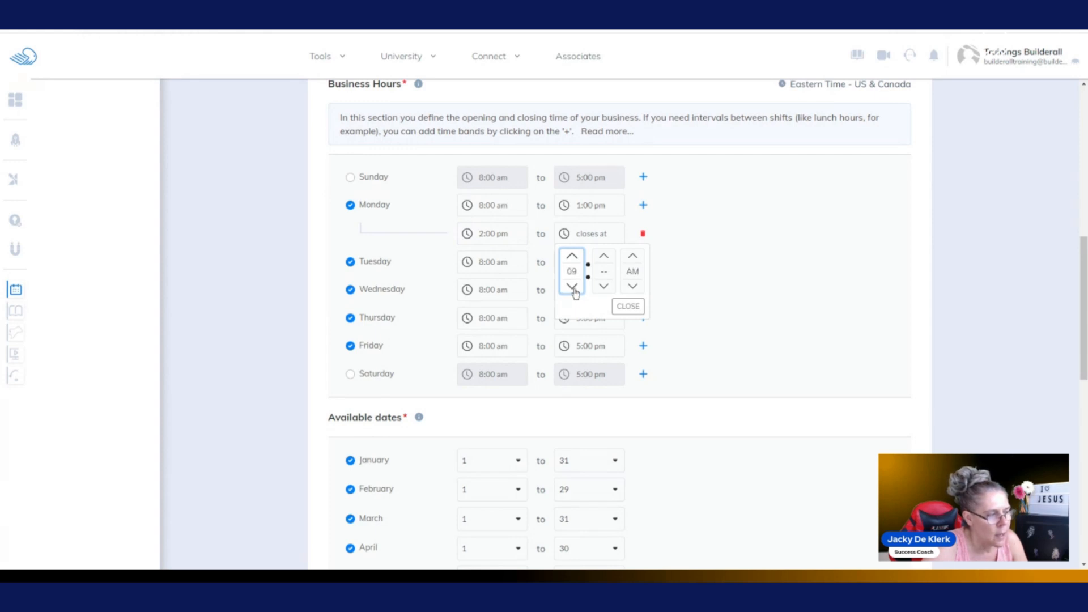
left_click(639, 306)
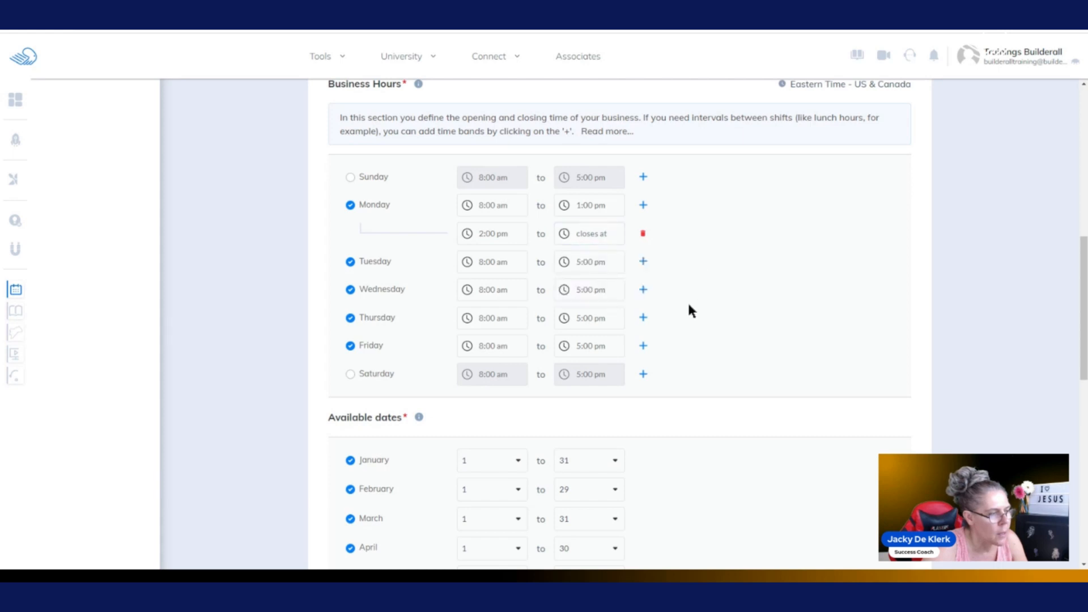
left_click(643, 233)
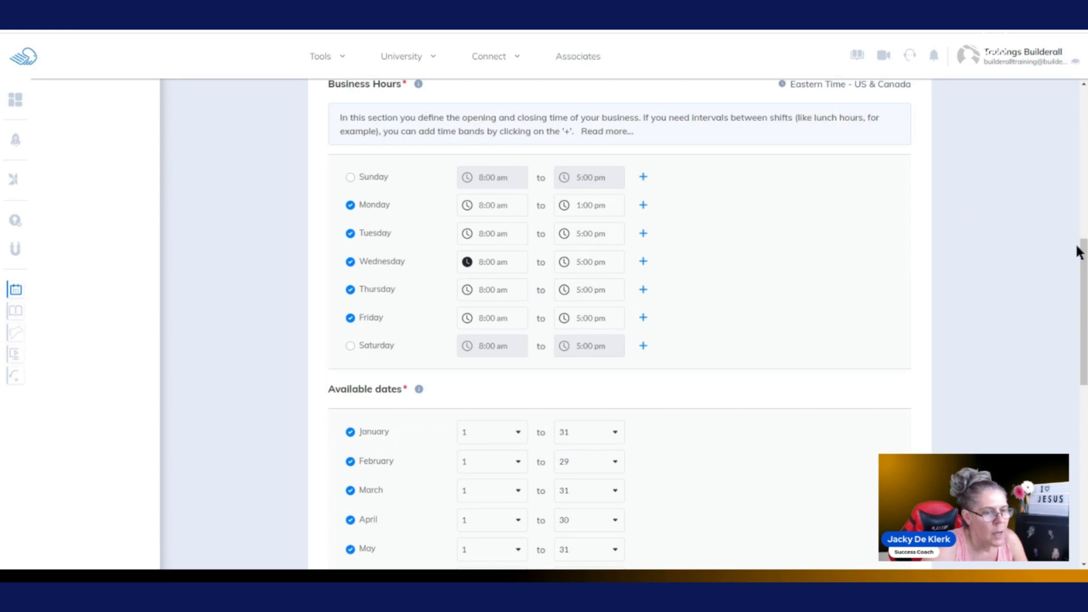
Exclude December from the available dates and check the end-day choice for November
scroll(1079, 252, "down", 4)
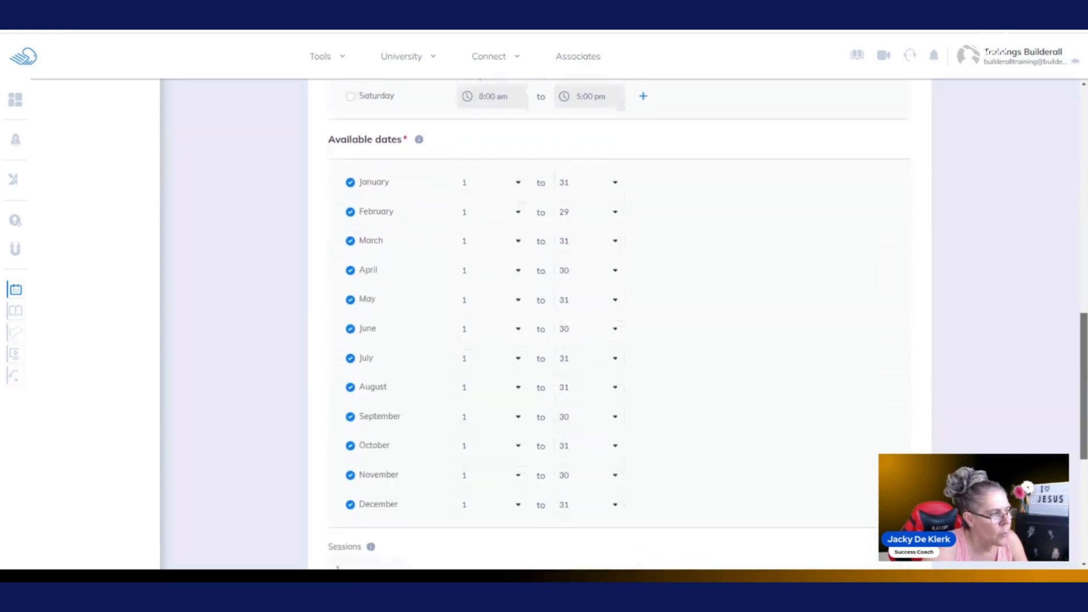
left_click_drag(1083, 325, 1083, 335)
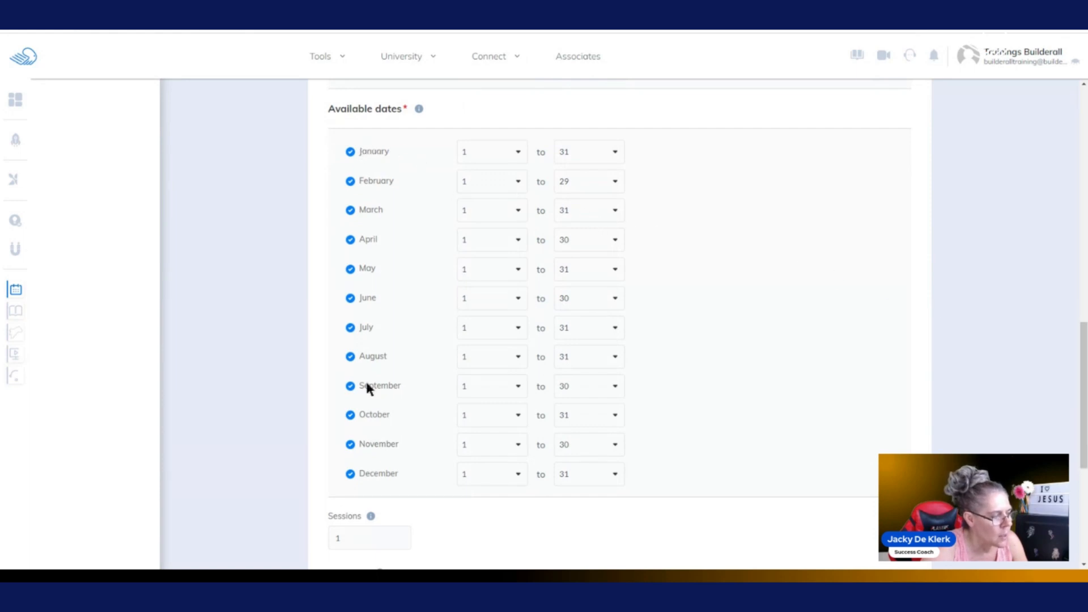
left_click(349, 474)
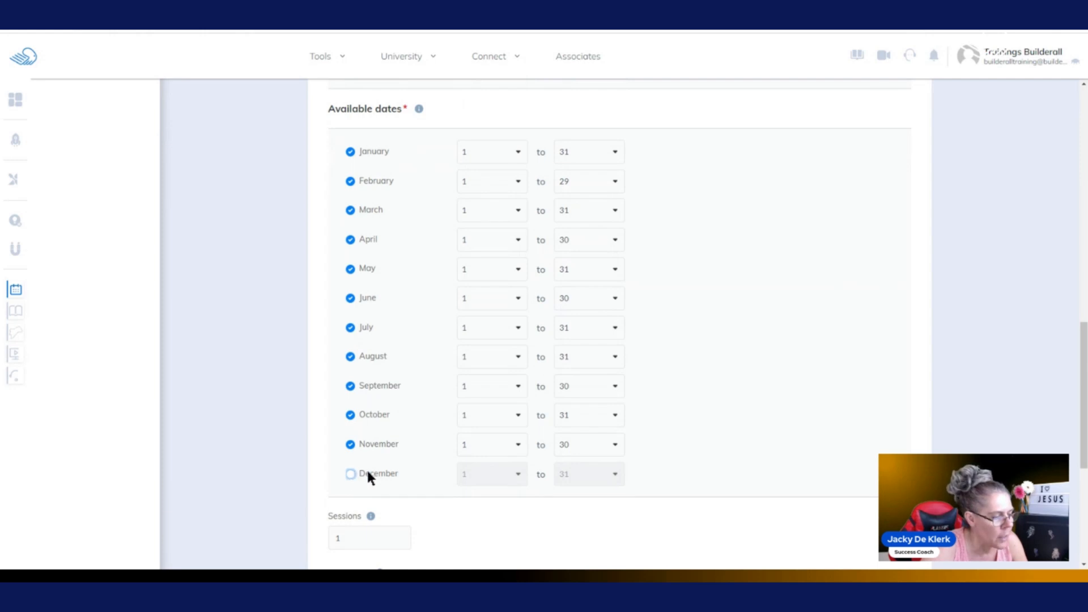
left_click(613, 446)
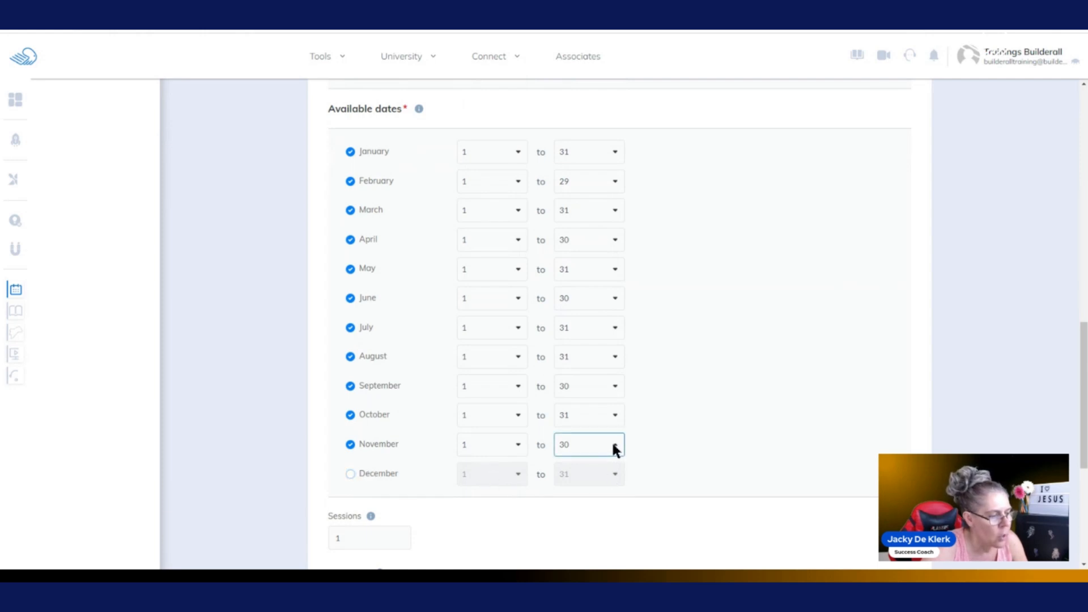
left_click(613, 445)
Set the number of sessions to 0
left_click_drag(1083, 350, 1084, 444)
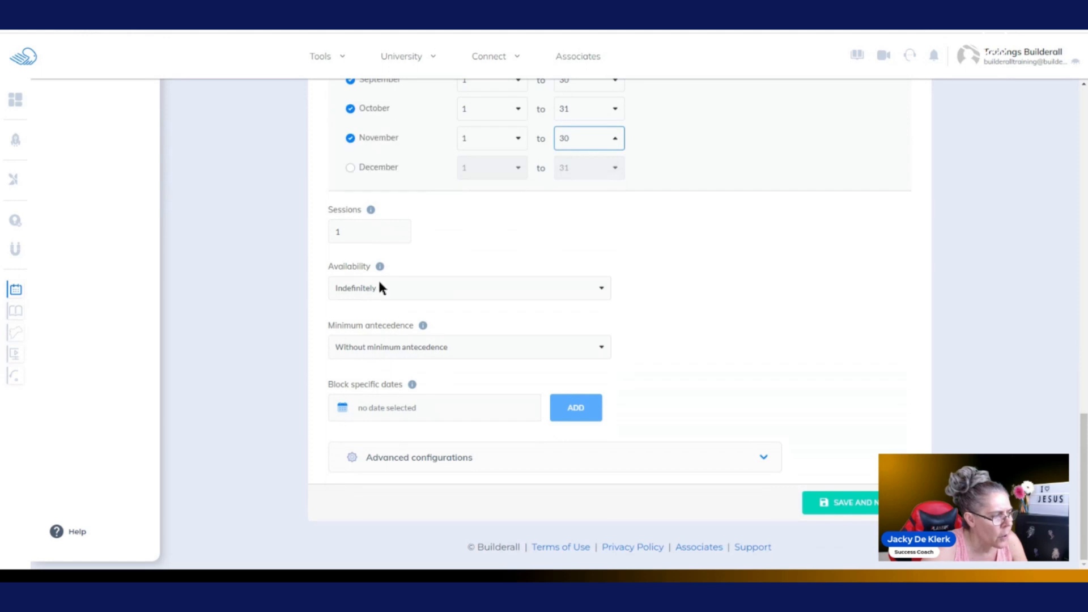
mouse_move(380, 266)
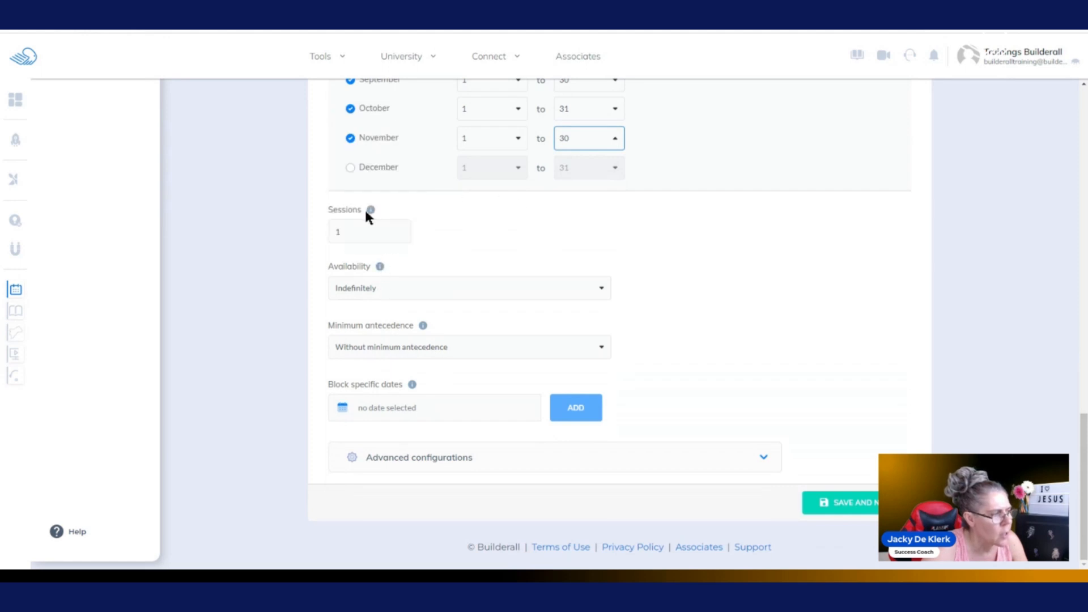
mouse_move(370, 210)
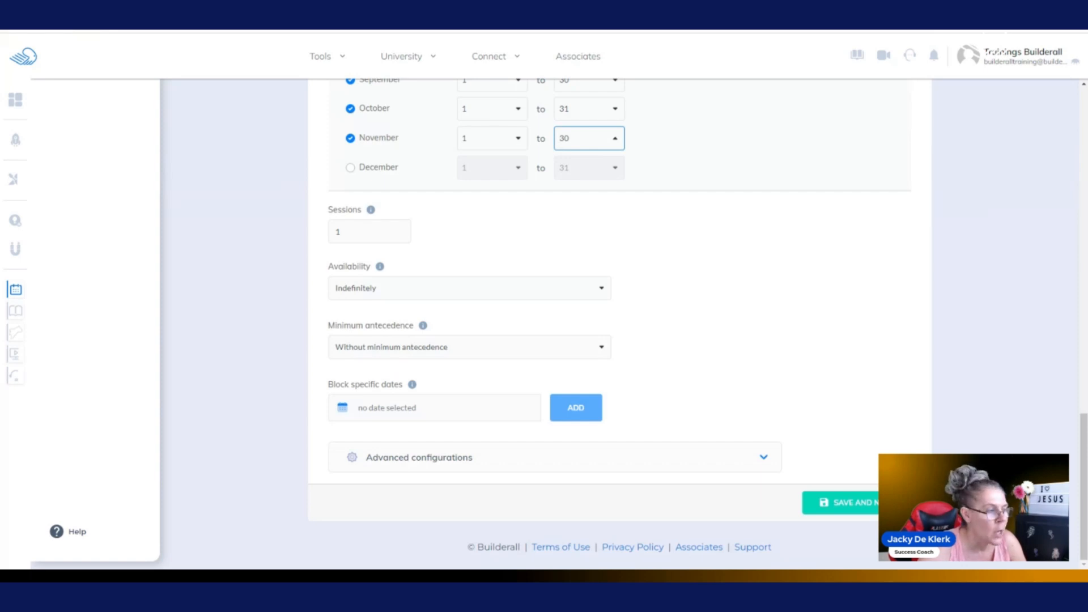
left_click(349, 237)
type("4")
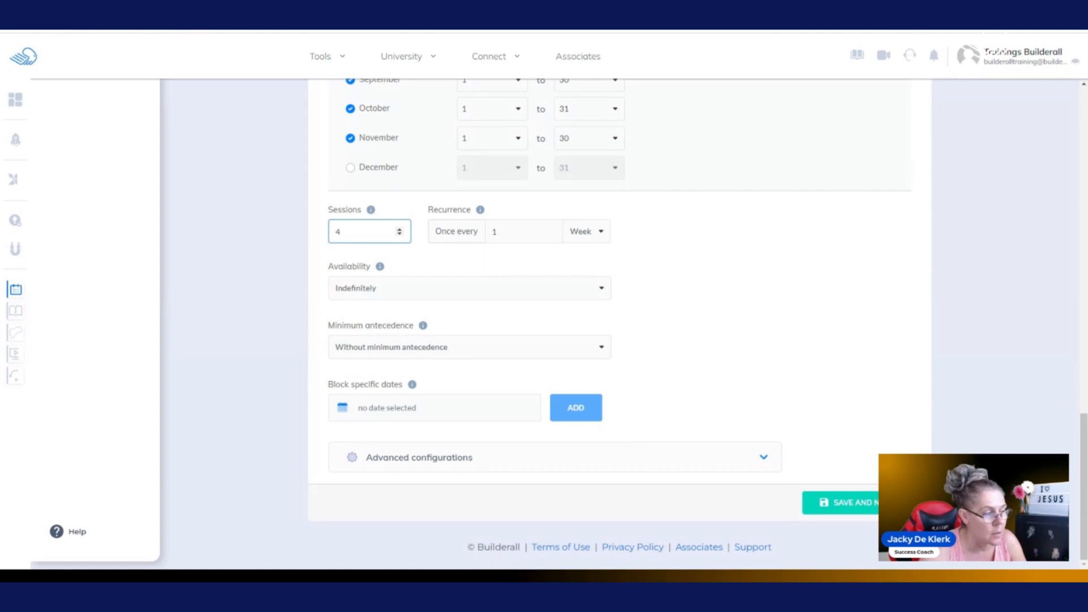
key("BackSpace")
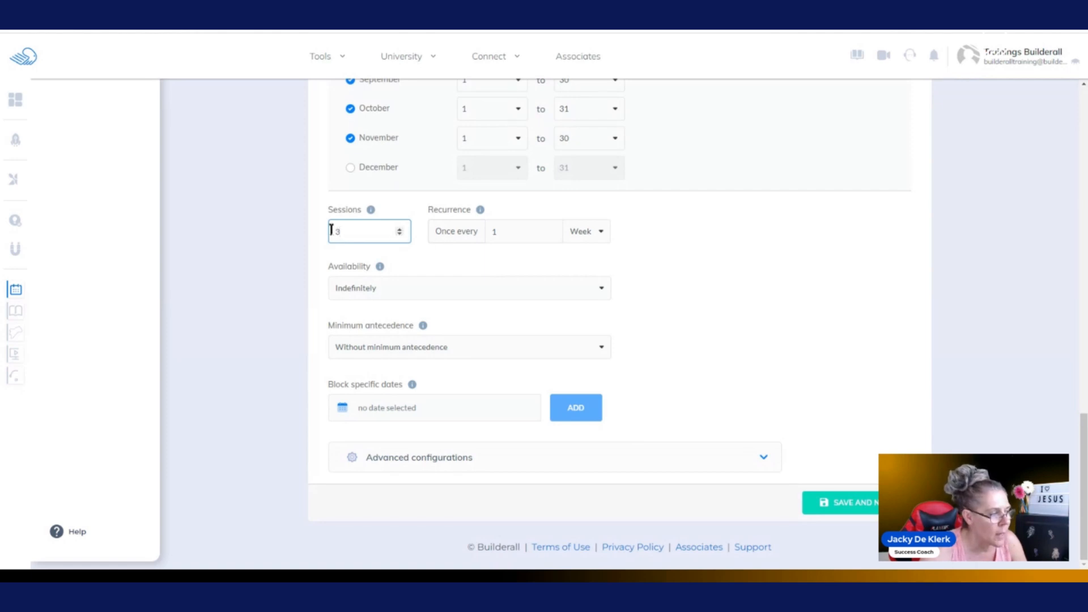
type("0")
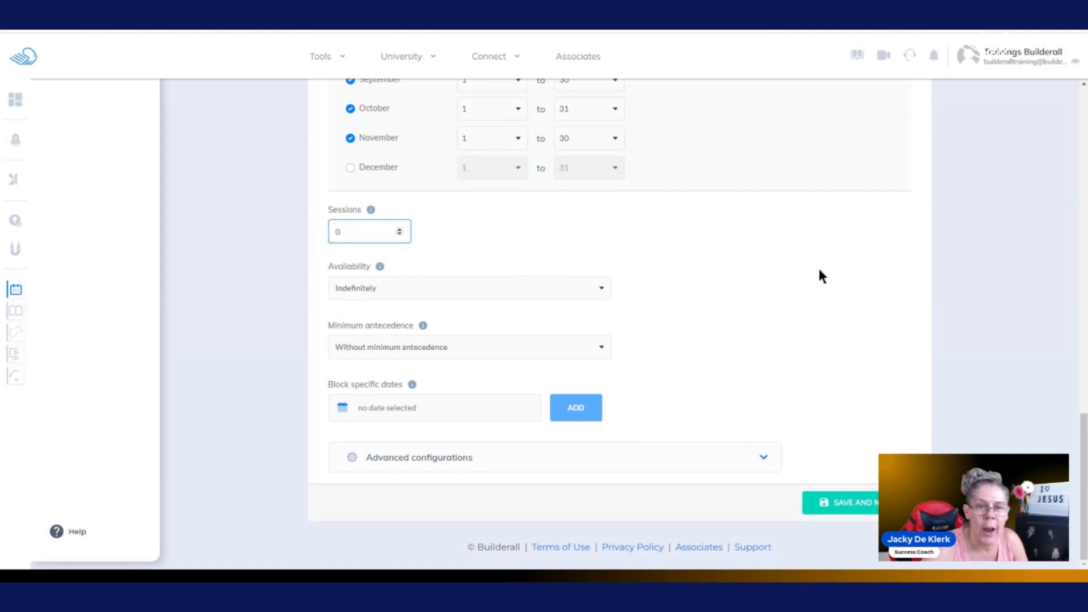
left_click(821, 277)
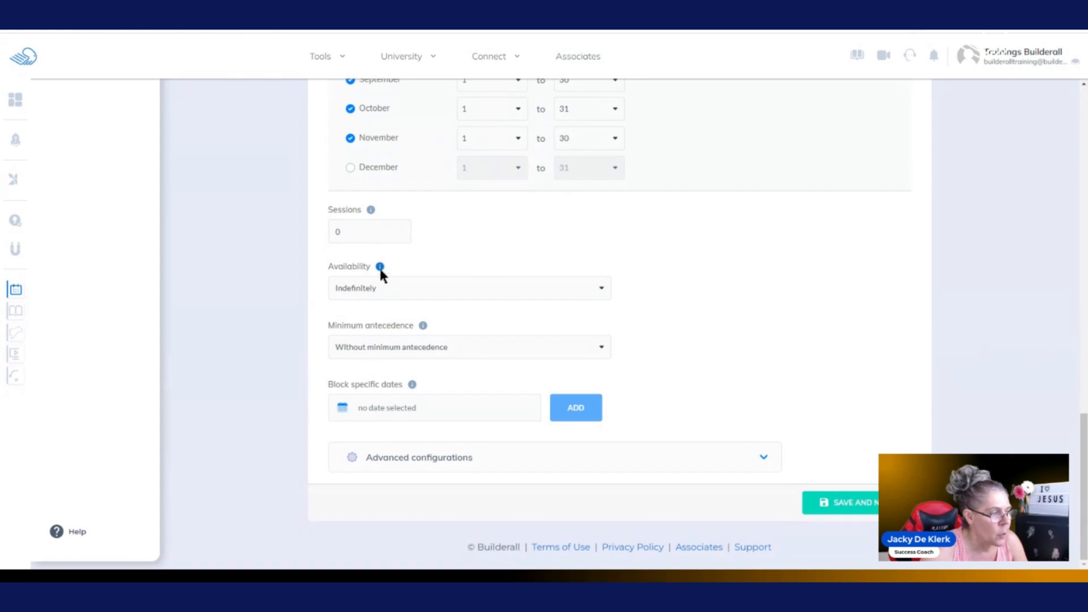
Try the "Until a certain day..." availability option and return the availability to "Indefinitely"
left_click(597, 289)
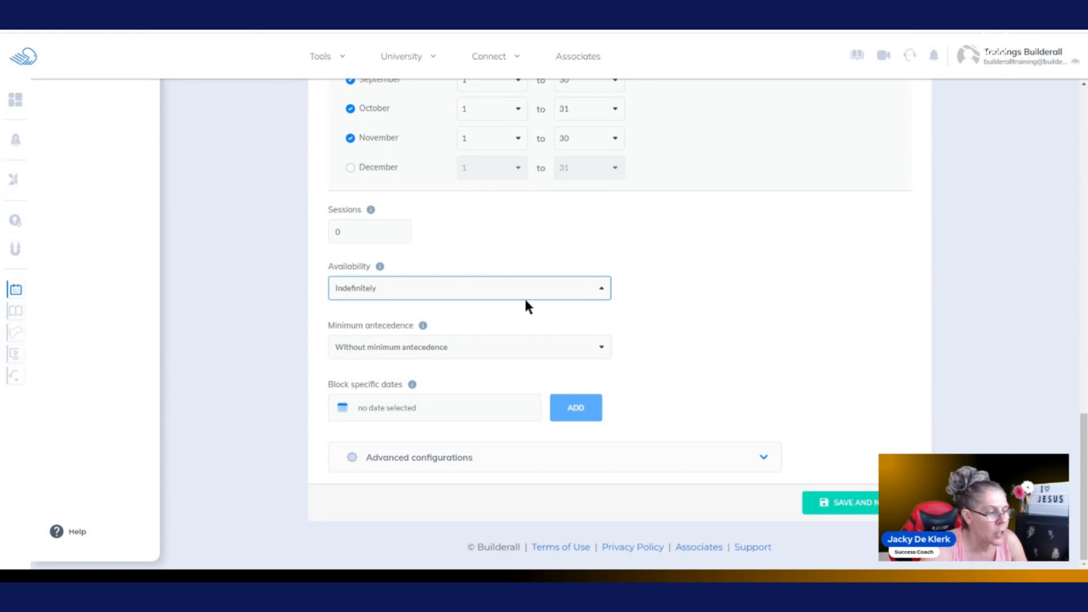
left_click(391, 275)
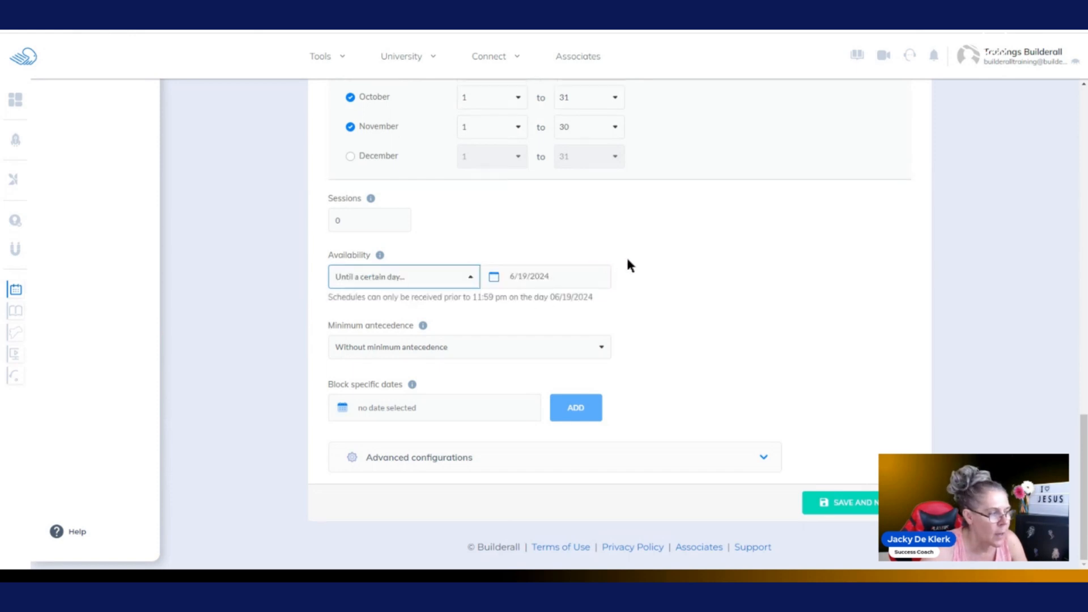
left_click(473, 281)
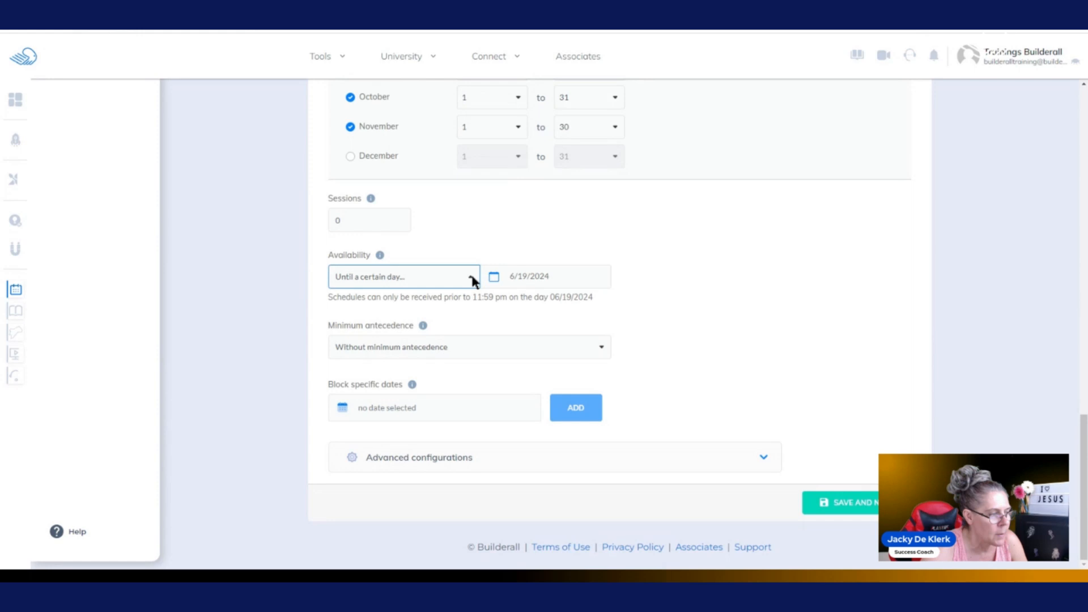
left_click(419, 287)
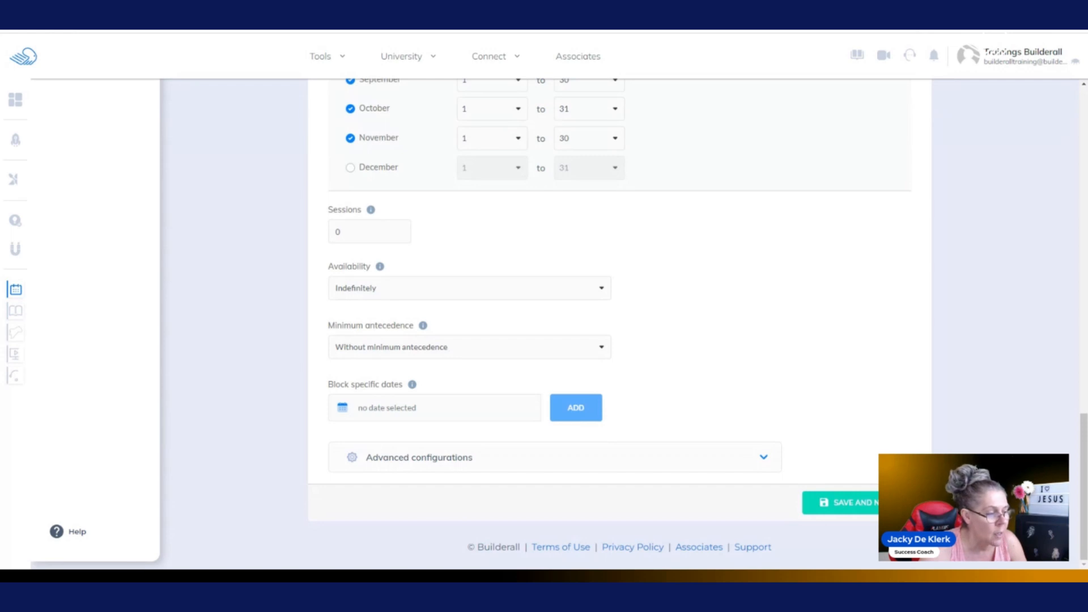
Expand the advanced configurations and read the explanation of the scheduling limit by time
left_click(763, 460)
scroll(899, 281, "up", 1)
scroll(899, 280, "down", 1)
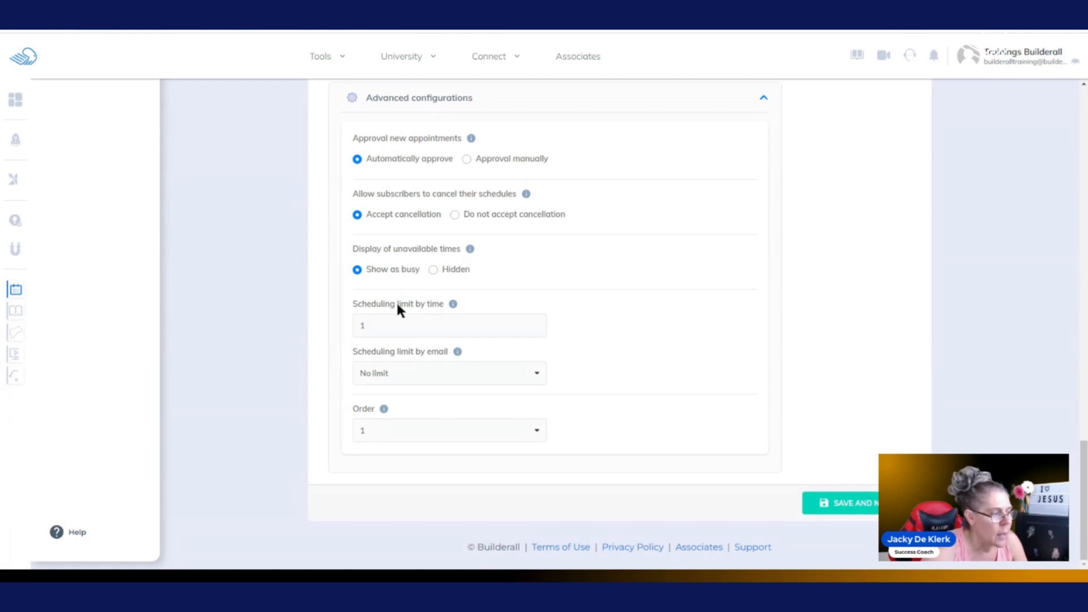
mouse_move(453, 305)
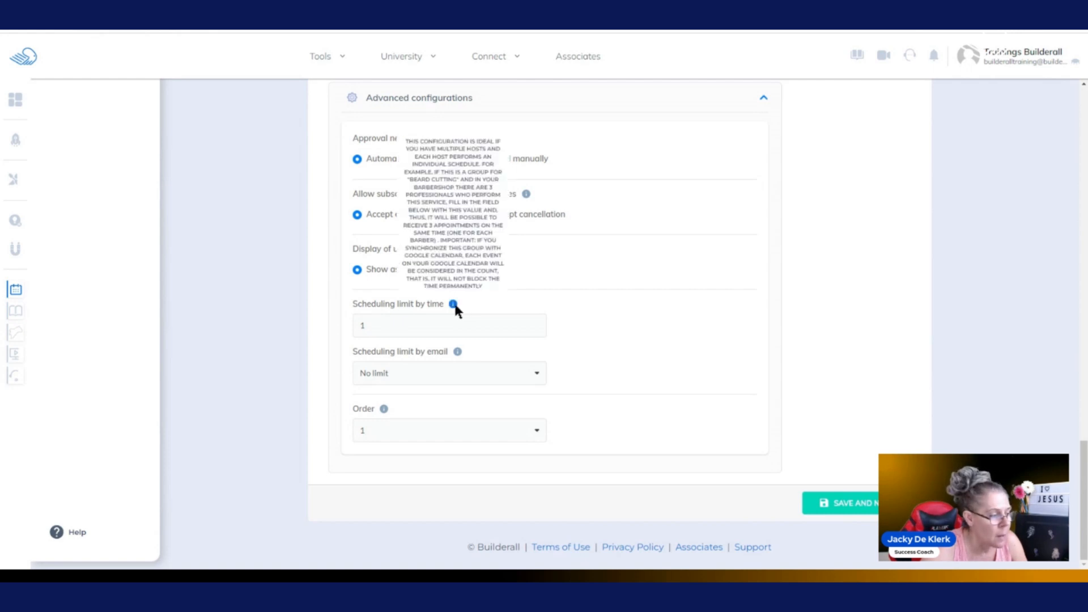
Read the explanations of the scheduling limit by email and of the order, and collapse the advanced configurations
mouse_move(457, 353)
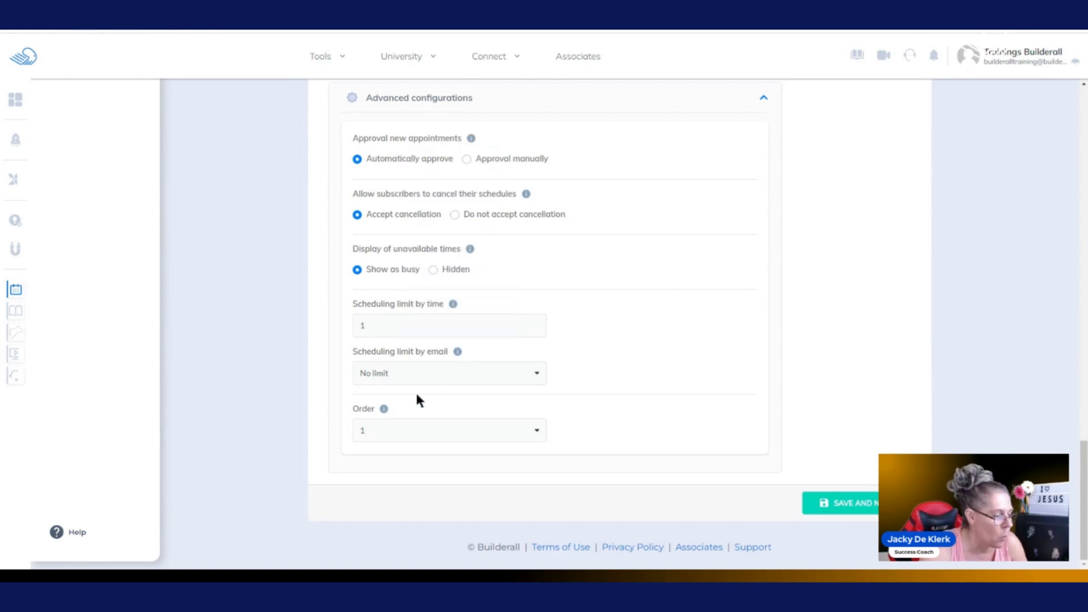
mouse_move(384, 409)
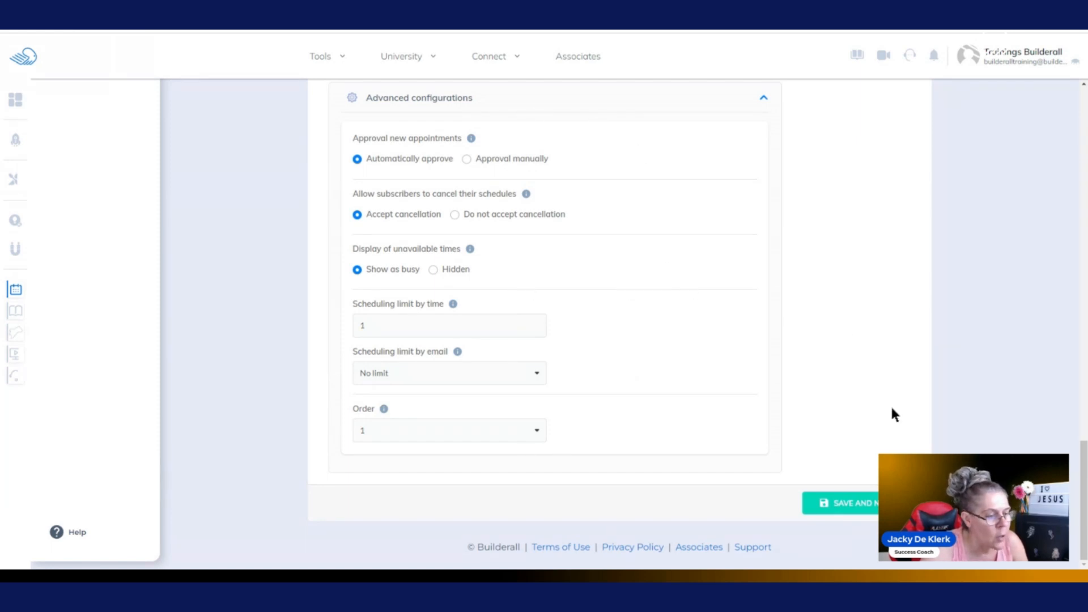
scroll(868, 292, "up", 2)
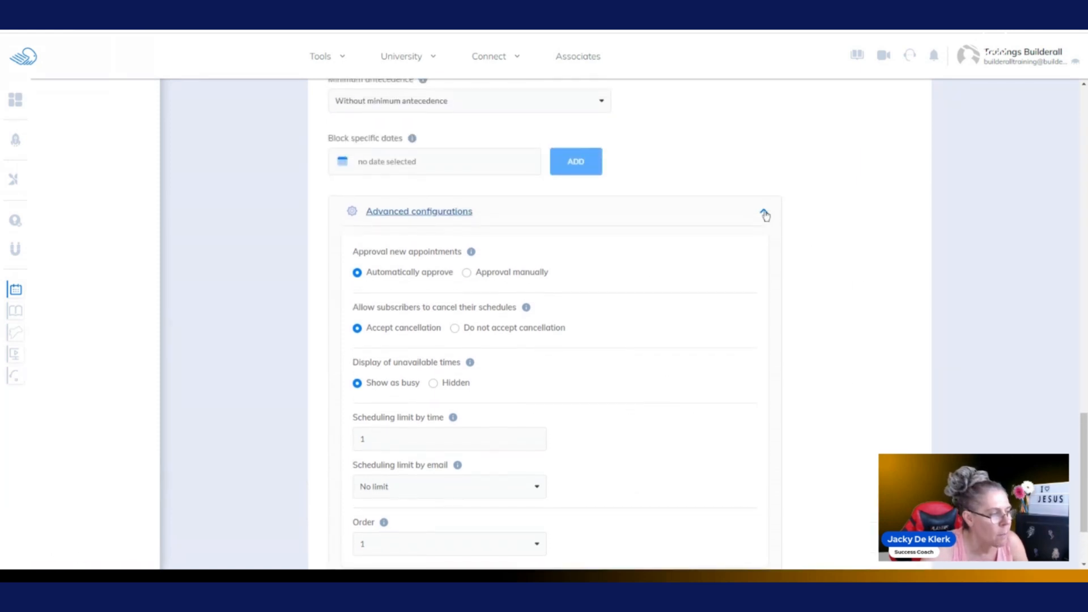
left_click(765, 214)
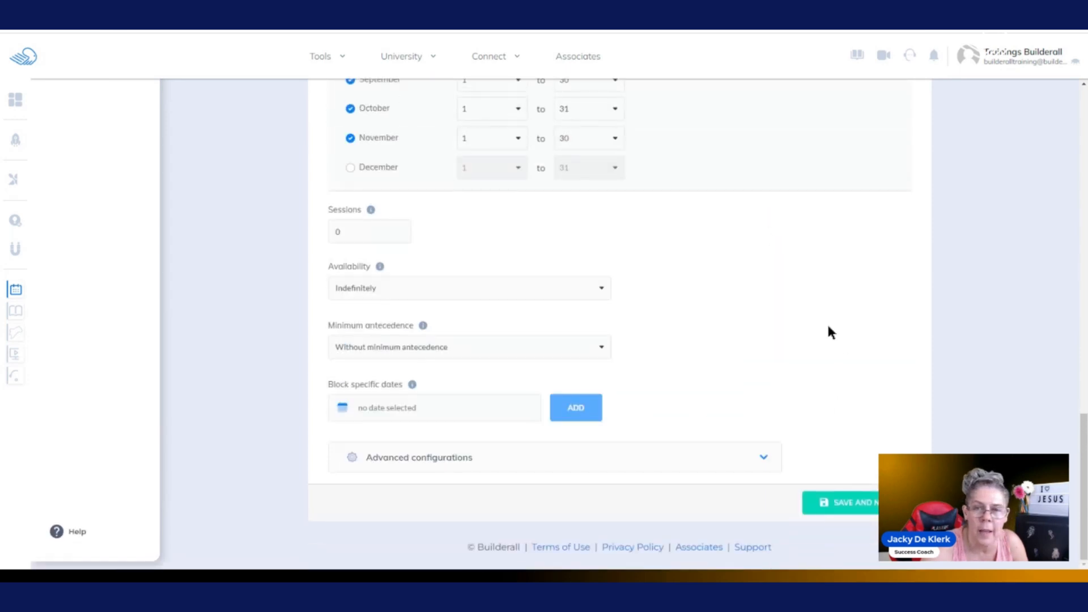
Review the group's availability settings, save them and continue to the form and redirects stage
scroll(833, 314, "up", 3)
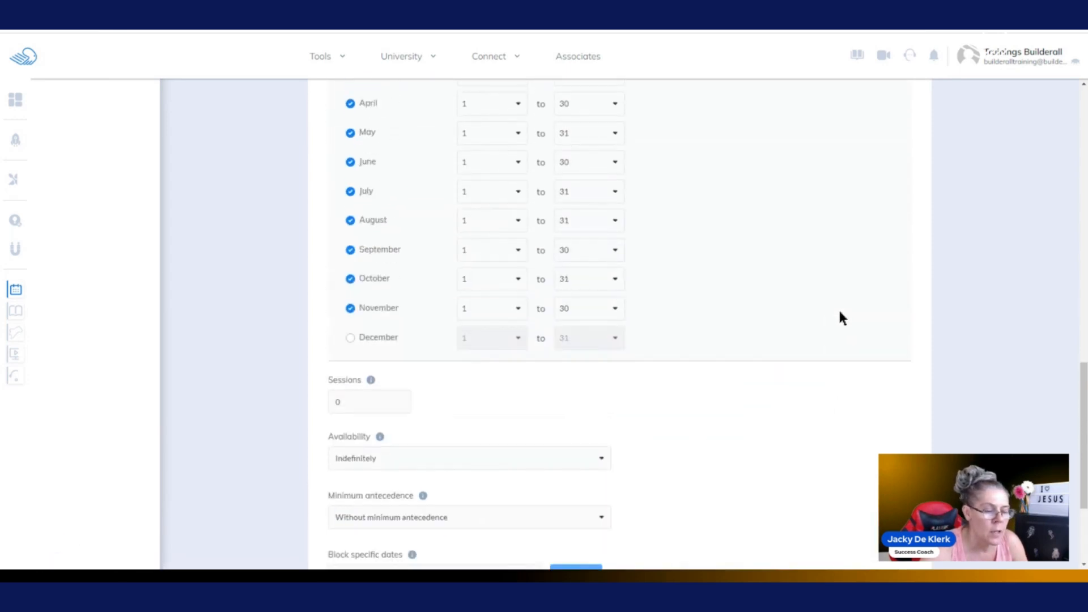
scroll(841, 317, "down", 3)
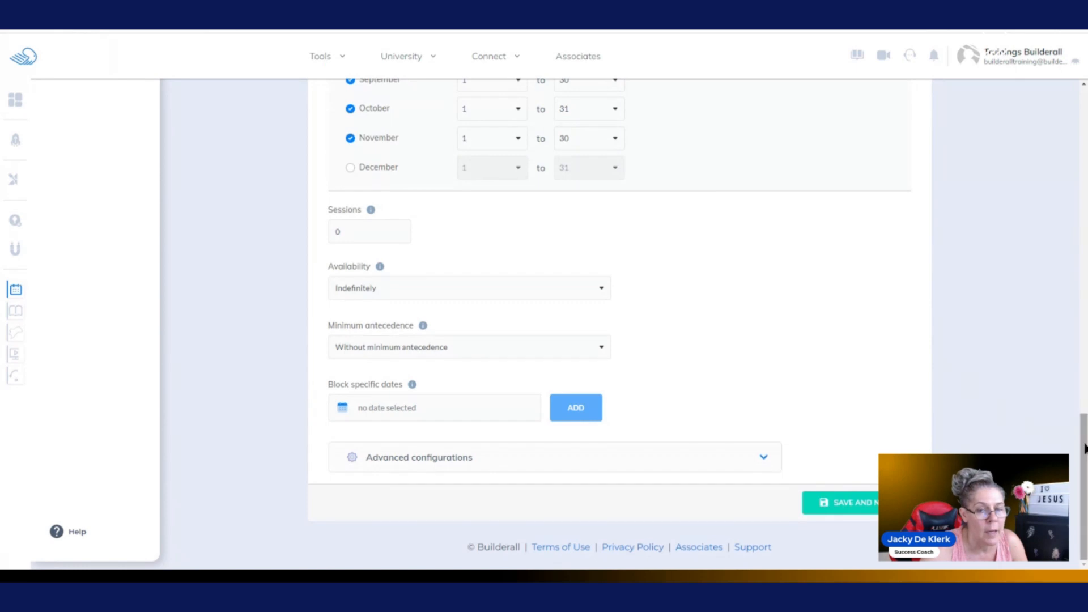
left_click(850, 505)
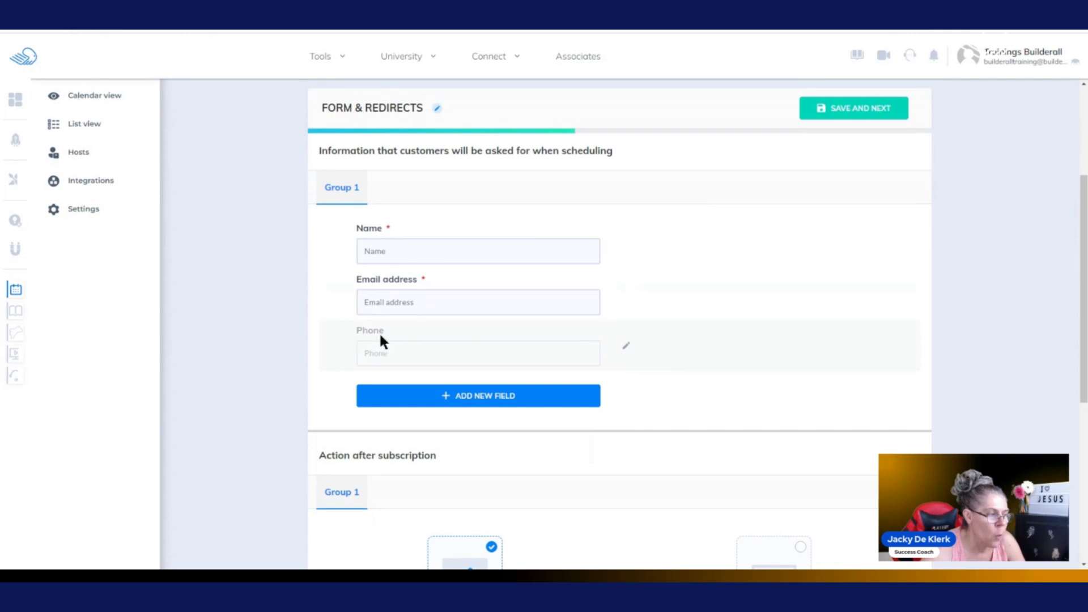
Make the Phone field of the booking form required, with an automatically translated title
left_click(627, 349)
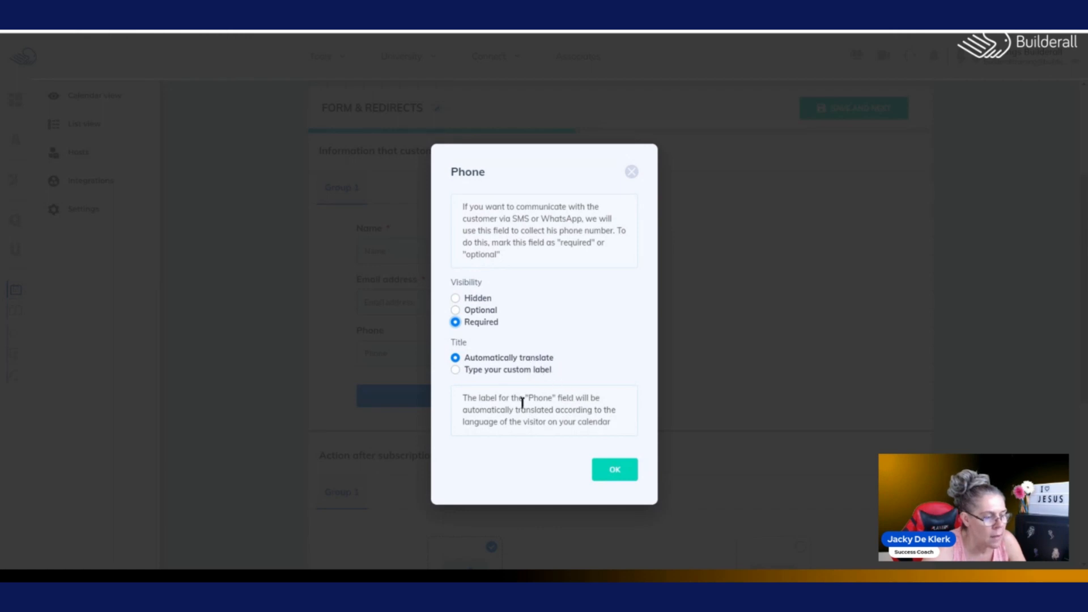
left_click(457, 371)
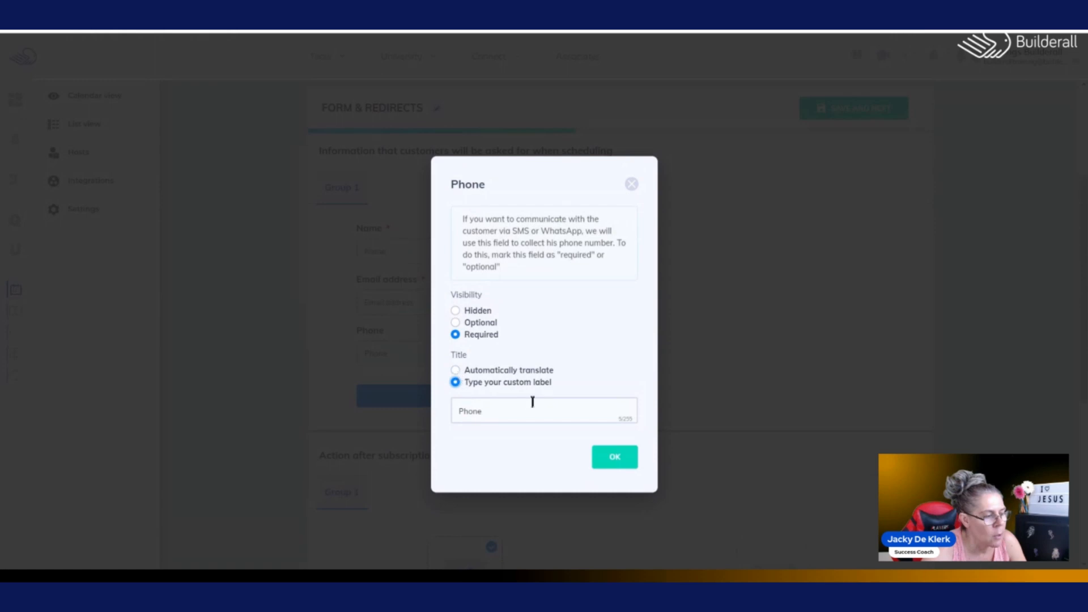
left_click(455, 367)
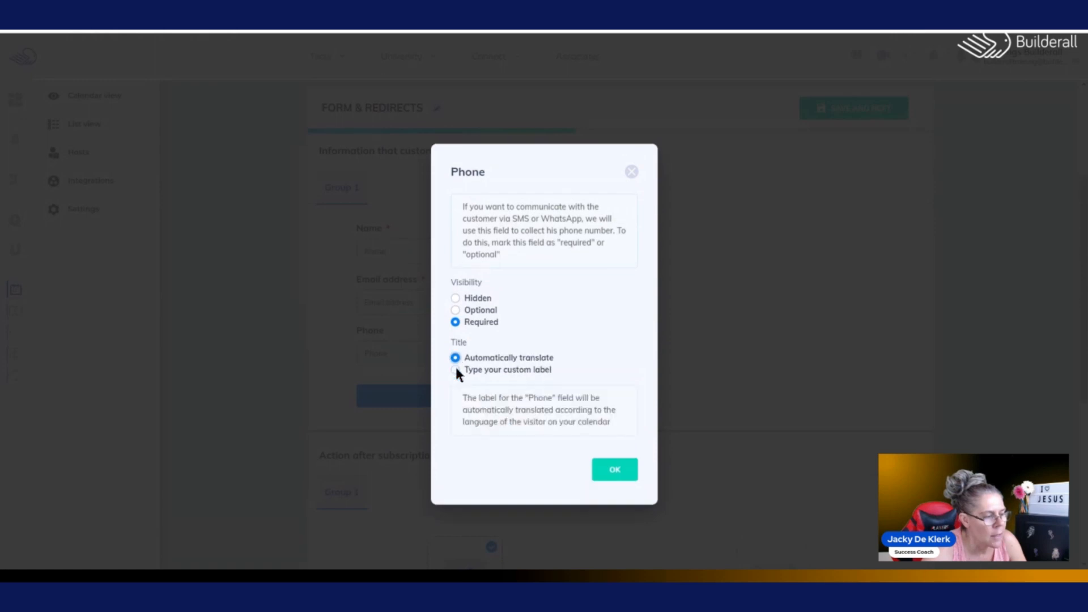
left_click(616, 472)
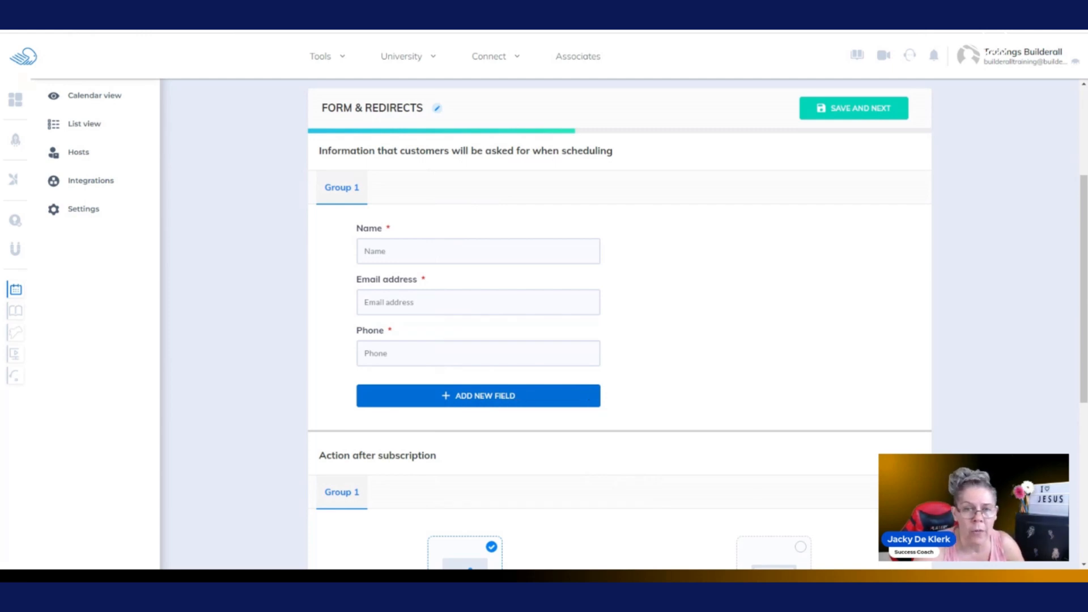
Check which response types are available for a new booking form field and cancel its creation
left_click(476, 396)
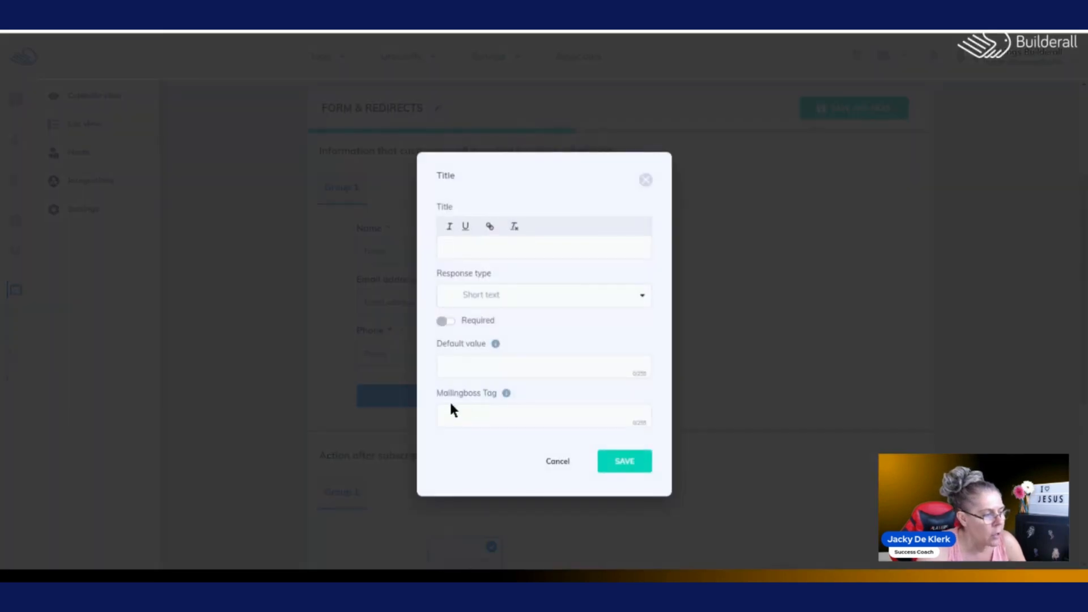
left_click(639, 298)
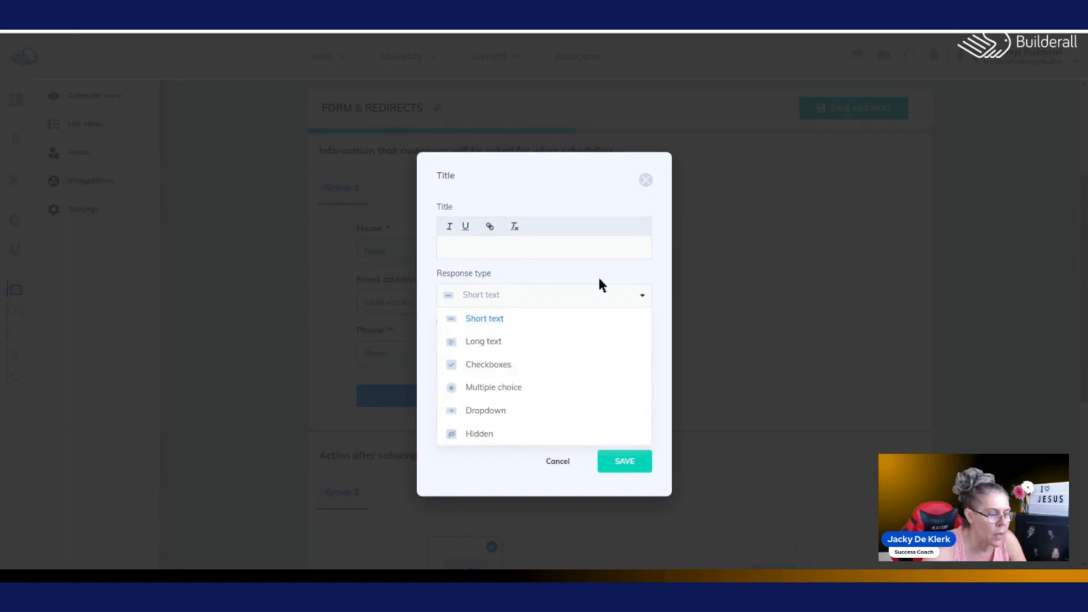
left_click(559, 461)
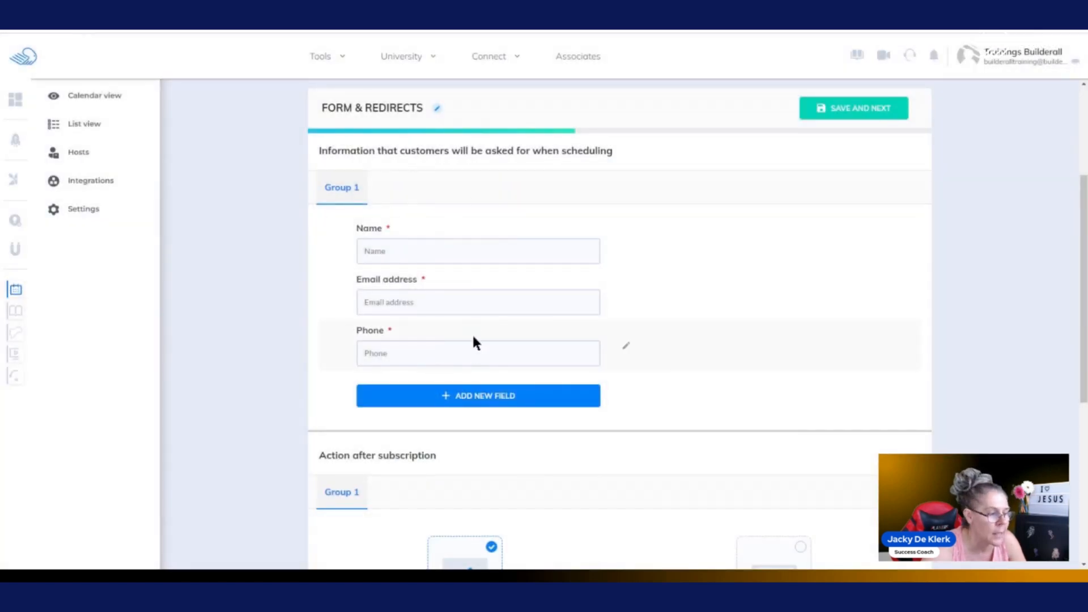
Start a new booking form field with the Long text response type
left_click(526, 396)
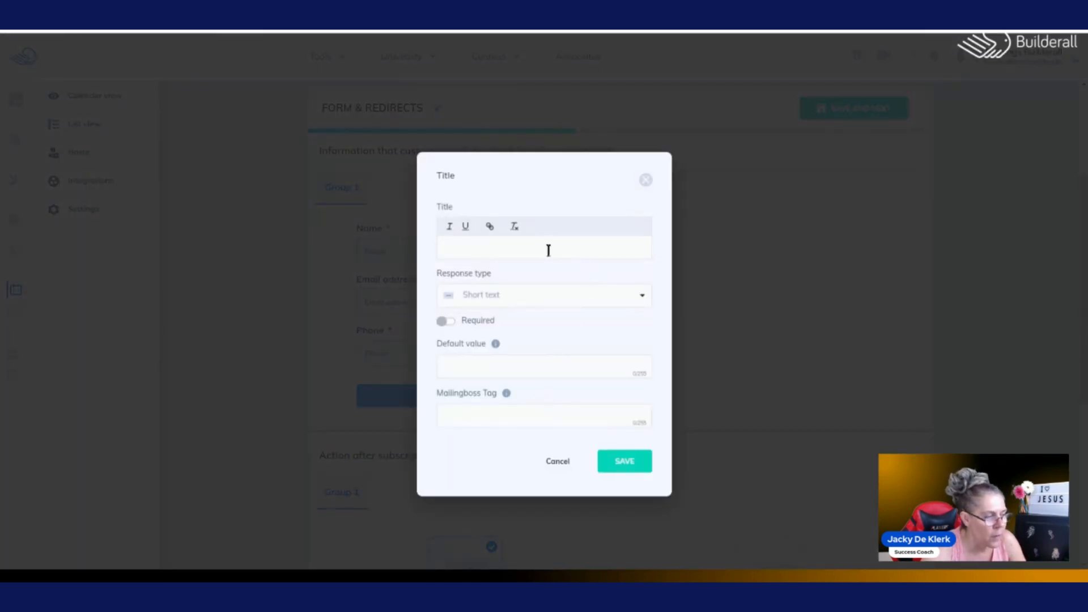
left_click(644, 300)
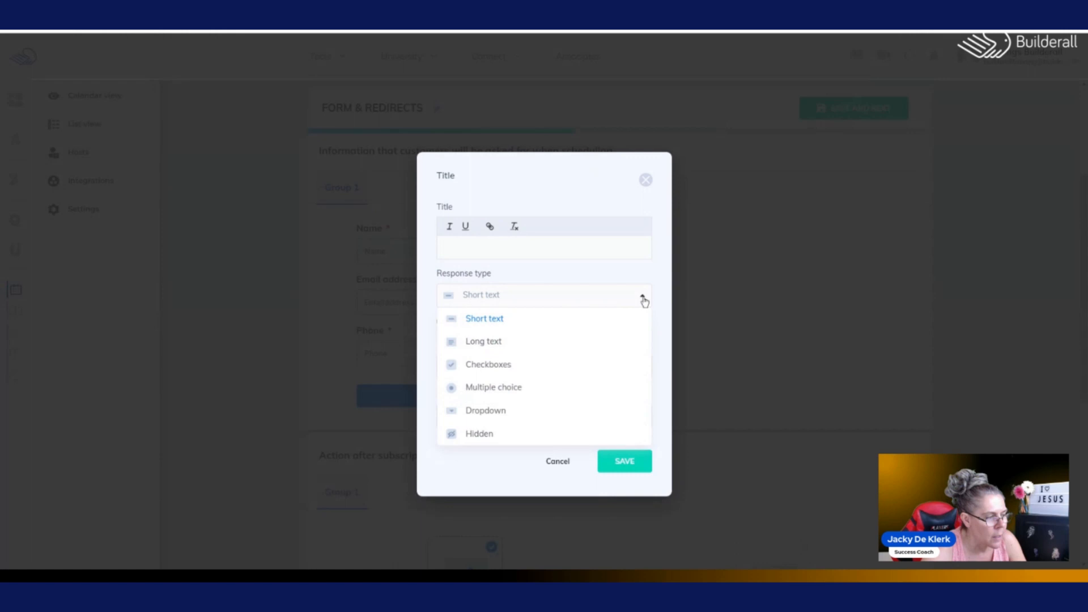
left_click(488, 343)
left_click(443, 322)
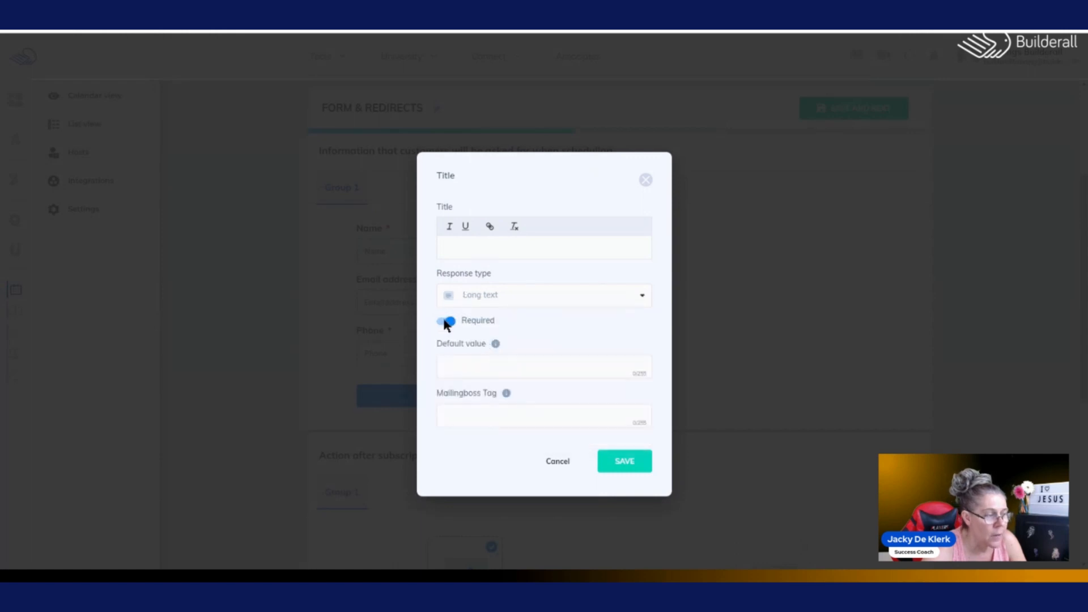
left_click(493, 358)
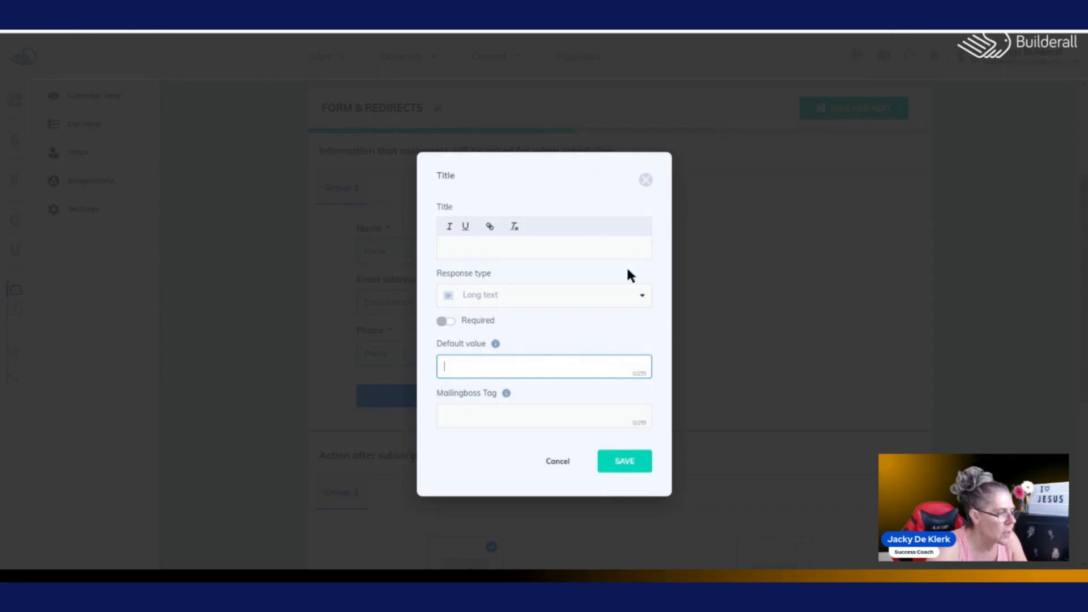
Title the new form field "Your Account Number" and mark it as required
left_click(505, 244)
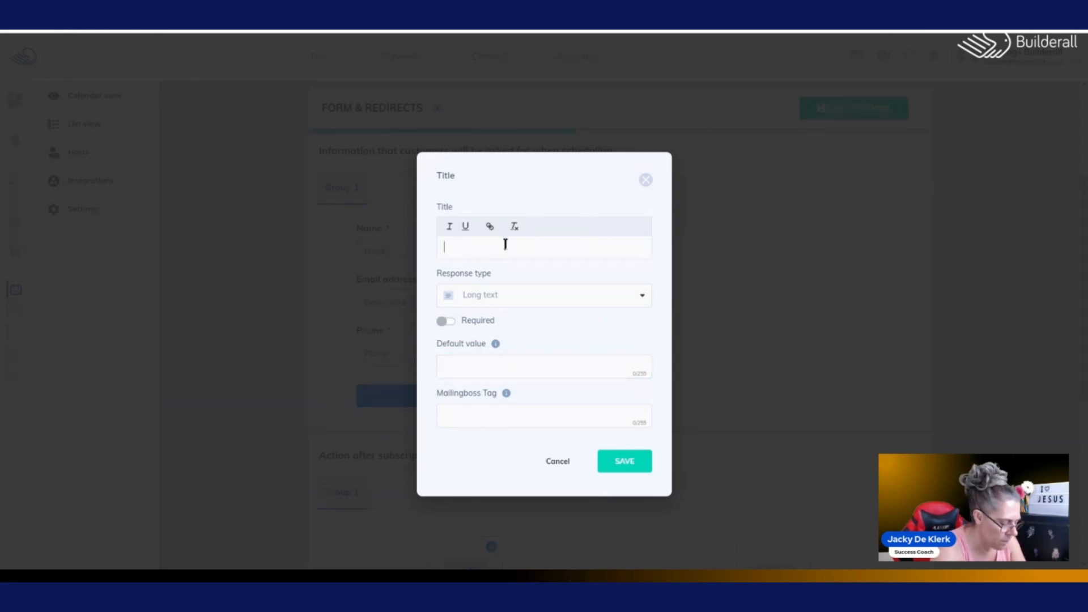
type("Your C")
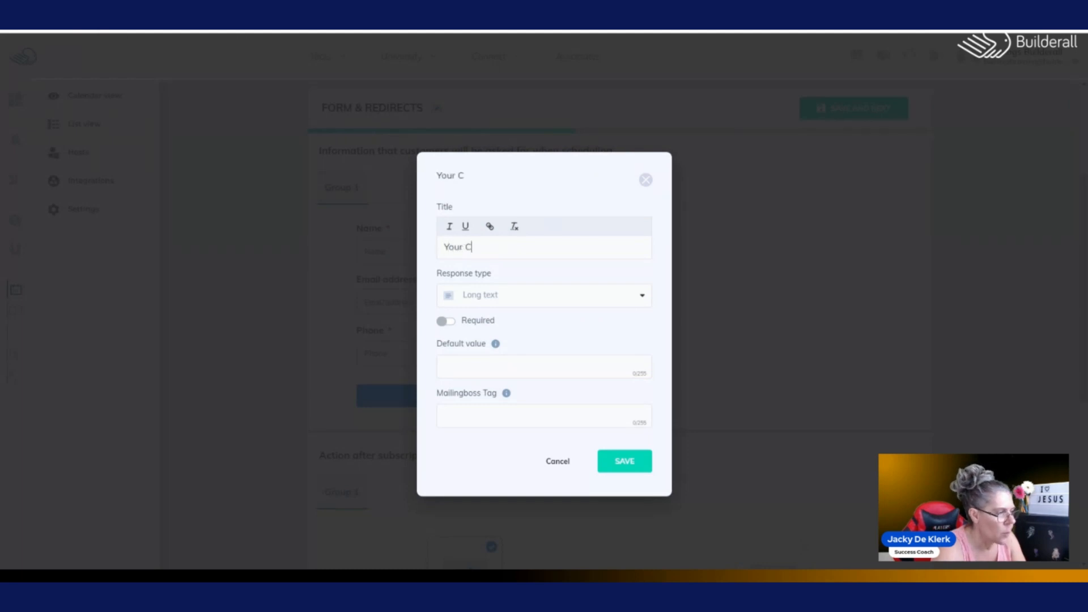
type("alen")
key("BackSpace")
key("BackSpace")
key("BackSpace")
key("BackSpace")
key("BackSpace")
type("A")
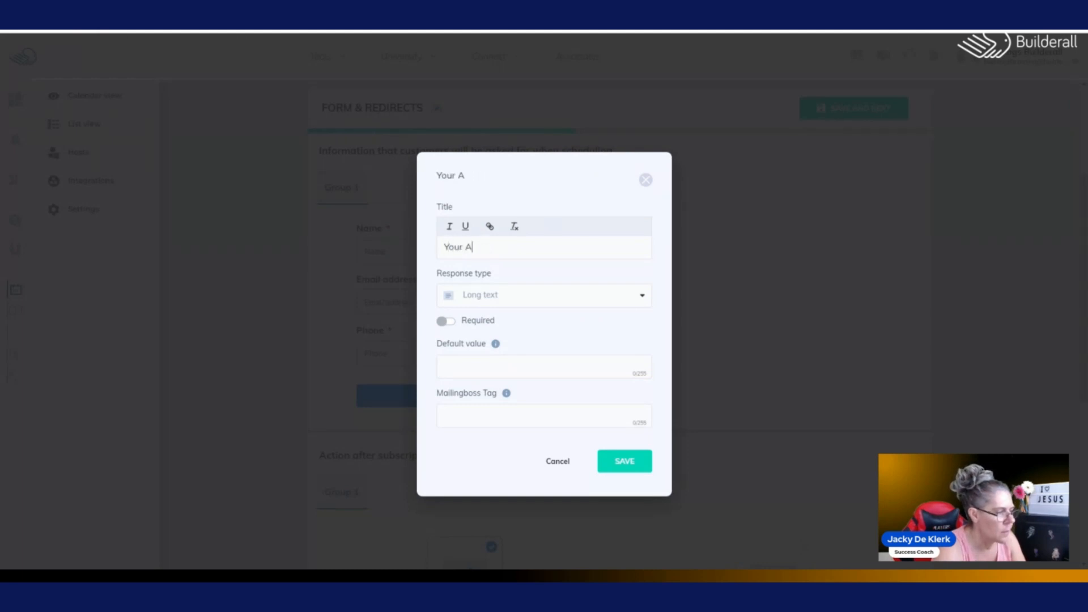
type("cco")
key("BackSpace")
key("BackSpace")
type("count")
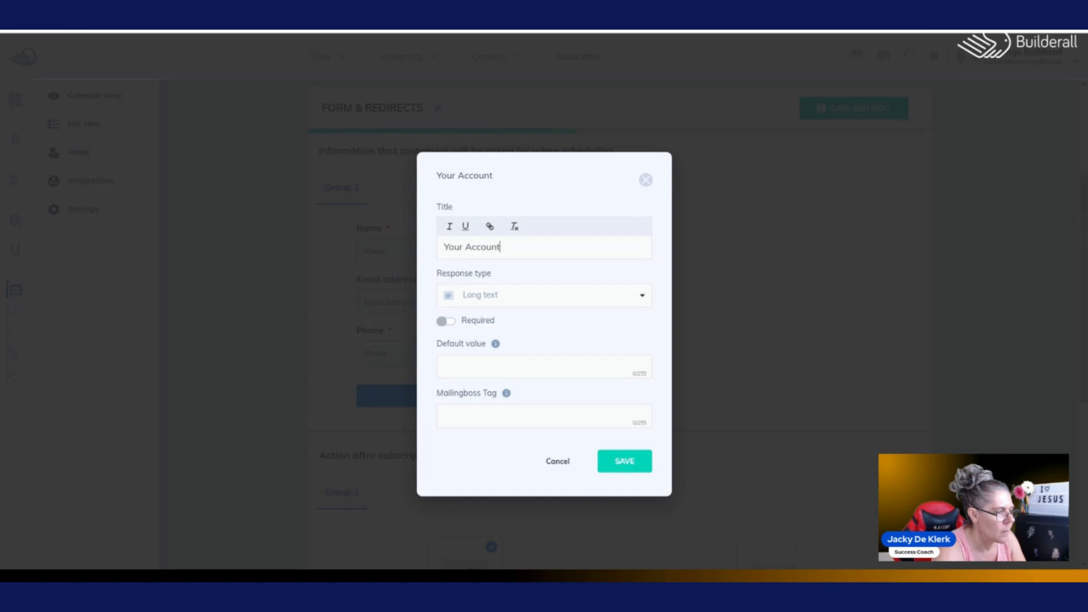
type(" Number")
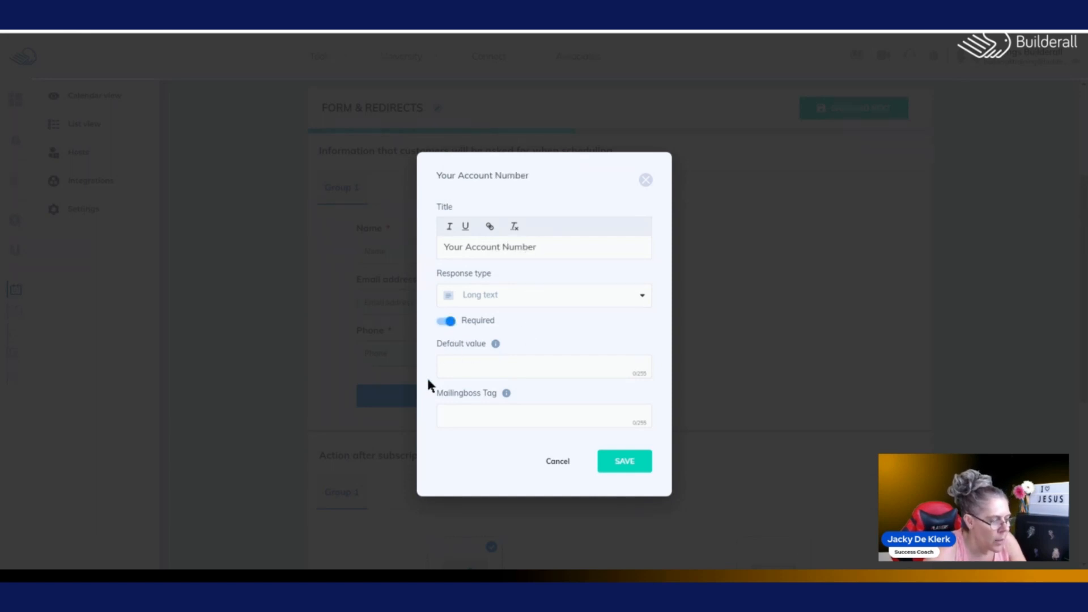
Set the new field's default value to "account number" and its Mailingboss tag to "ACCOUNTNUMBER", and save the field
left_click(595, 366)
type("acco")
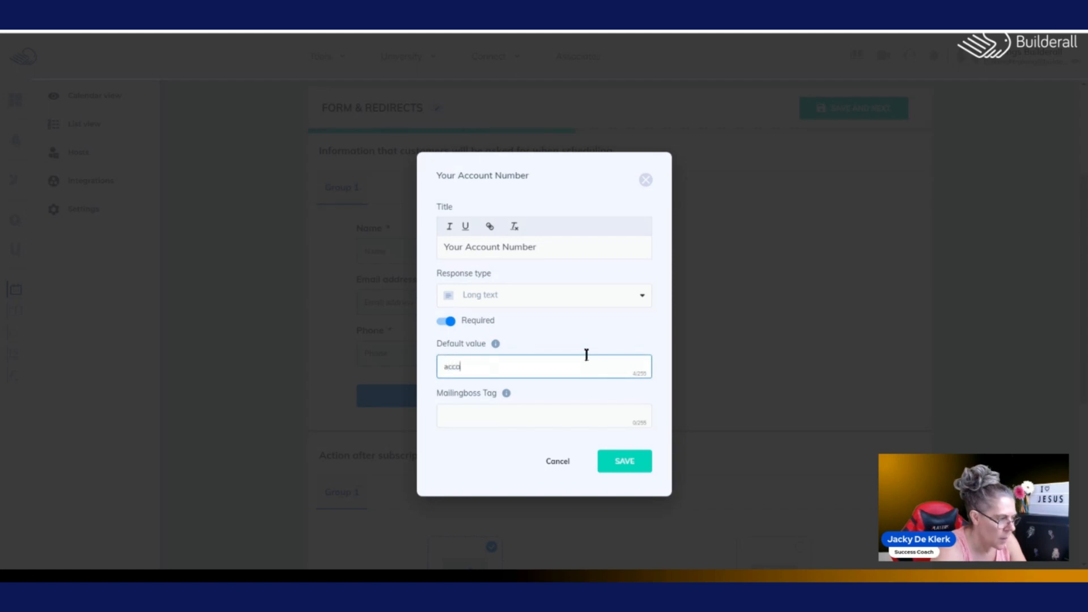
type("unt numb")
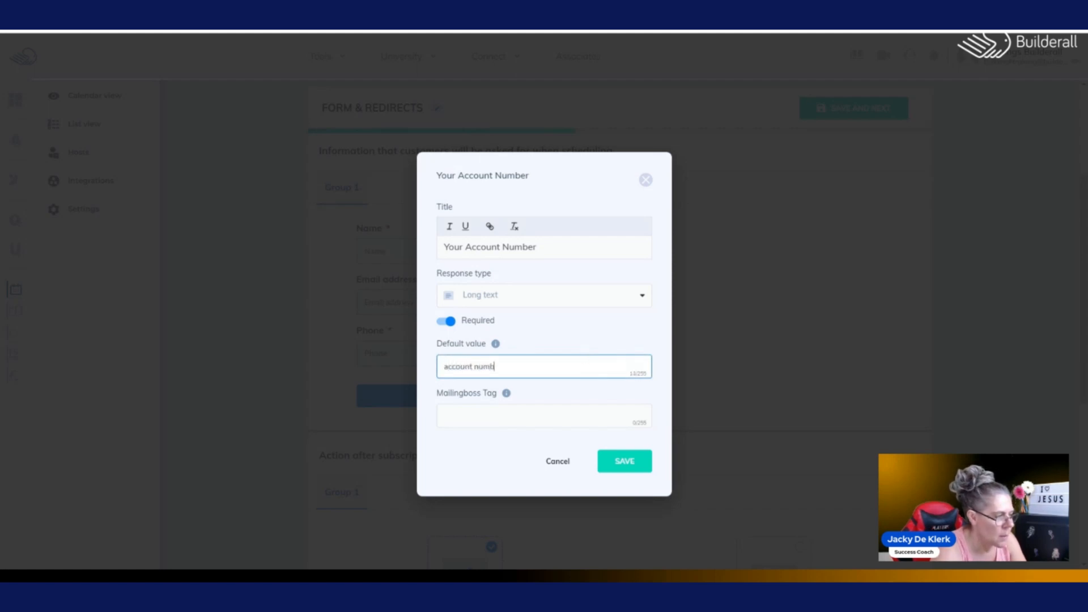
type("er")
key("Tab")
type("ACCO")
key("BackSpace")
key("BackSpace")
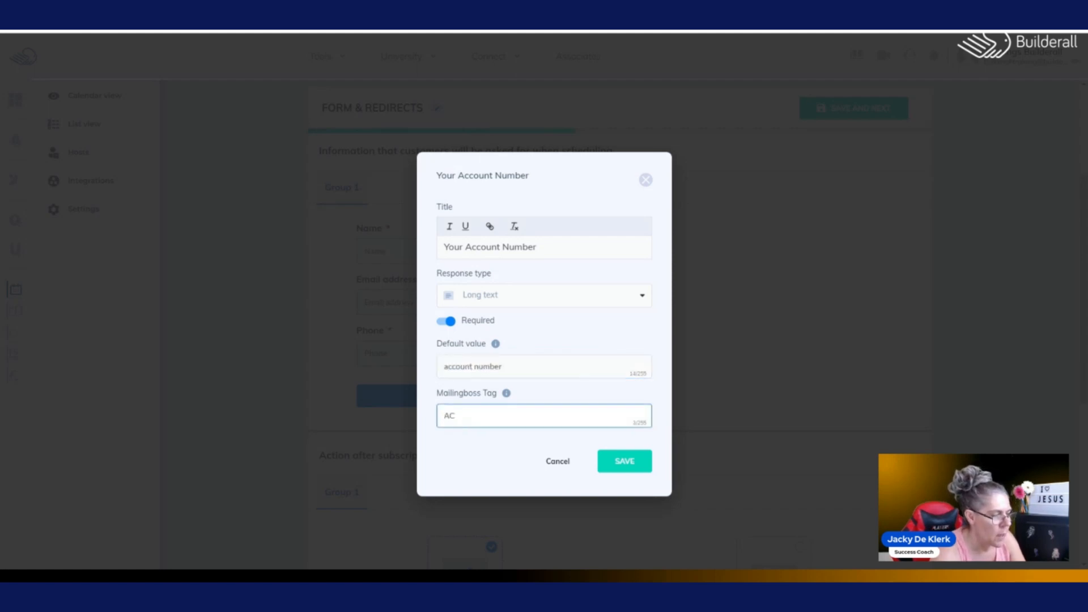
key("BackSpace")
type("CCOUNT")
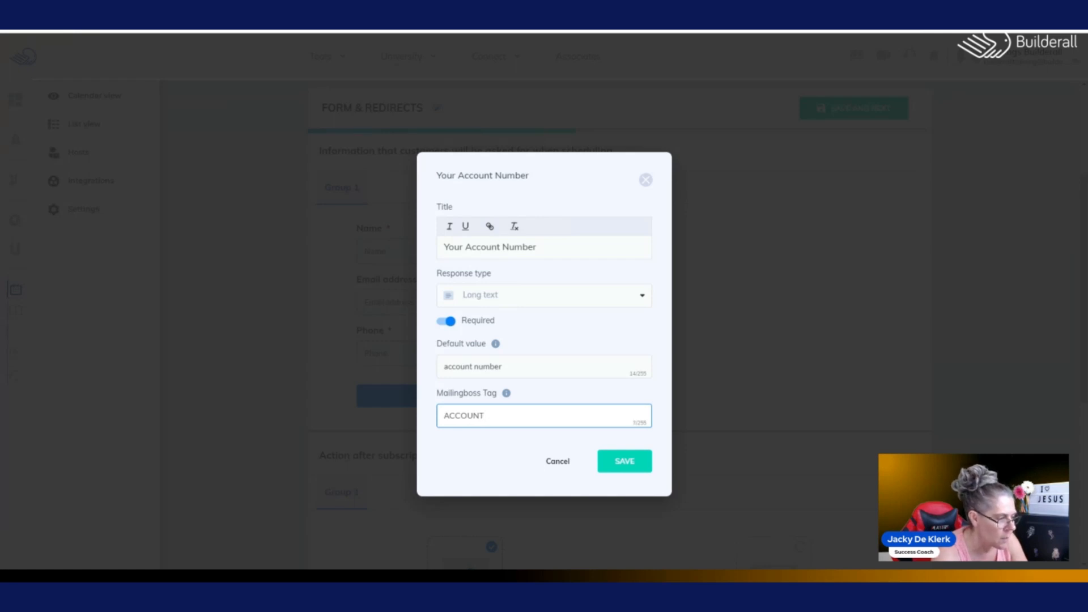
type("NUMBR")
key("BackSpace")
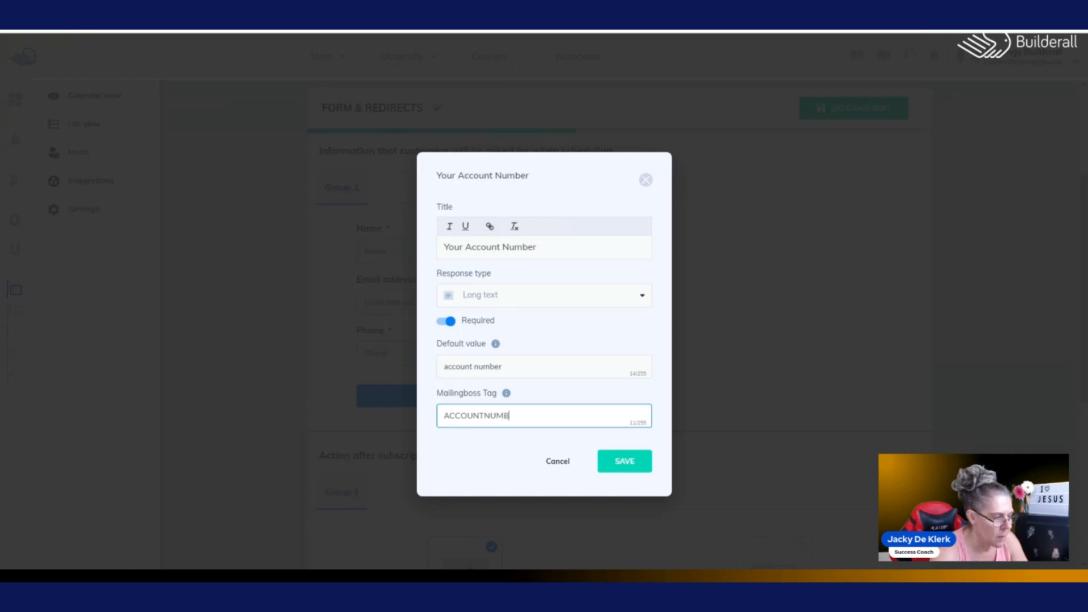
type("ER")
left_click(625, 462)
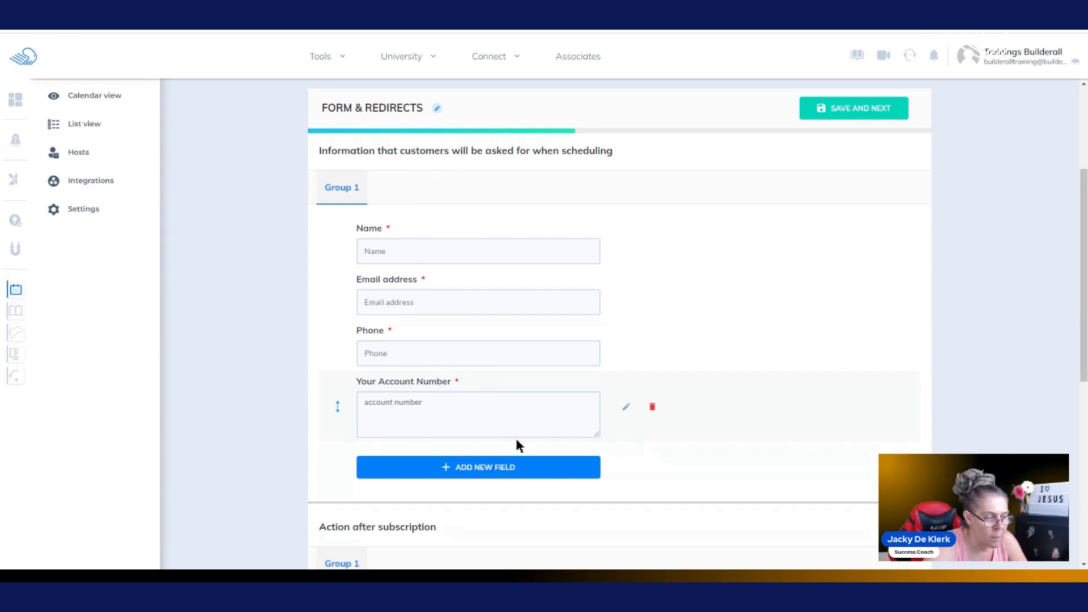
Delete the "Your Account Number" field from the booking form
left_click(651, 407)
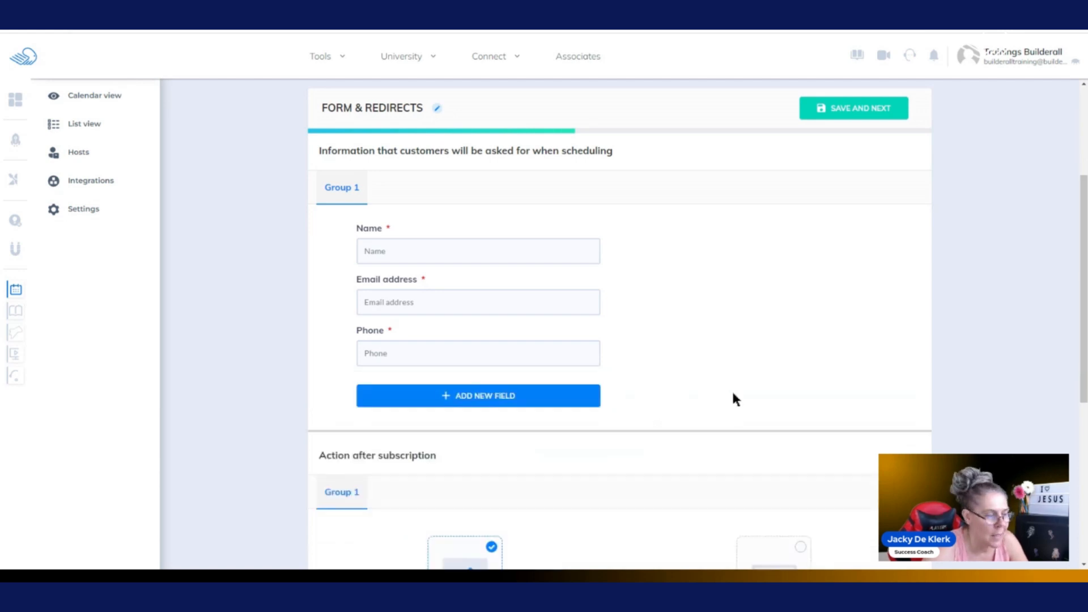
Try the Redirect to URL action with its Builderall Builder Page and Custom URL options, and restore Display success message for Group 1
scroll(741, 388, "down", 4)
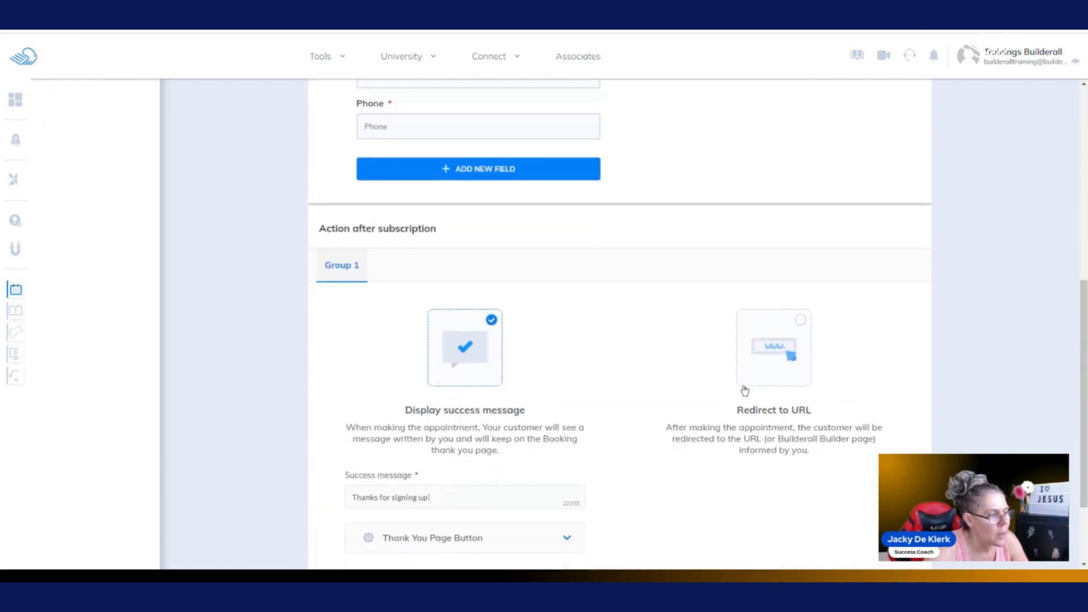
scroll(744, 390, "down", 1)
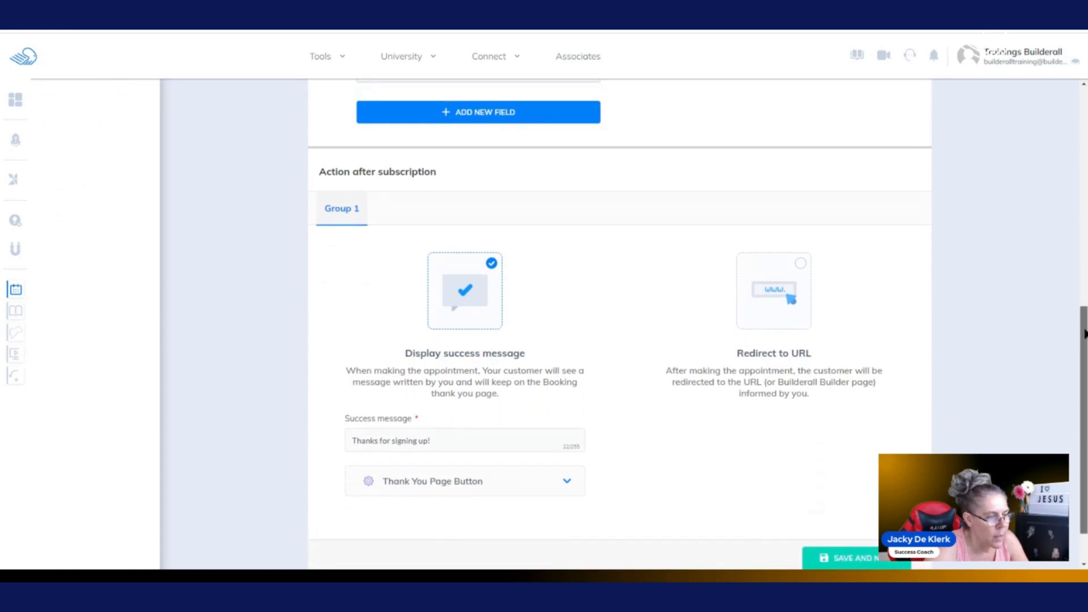
scroll(1084, 334, "down", 1)
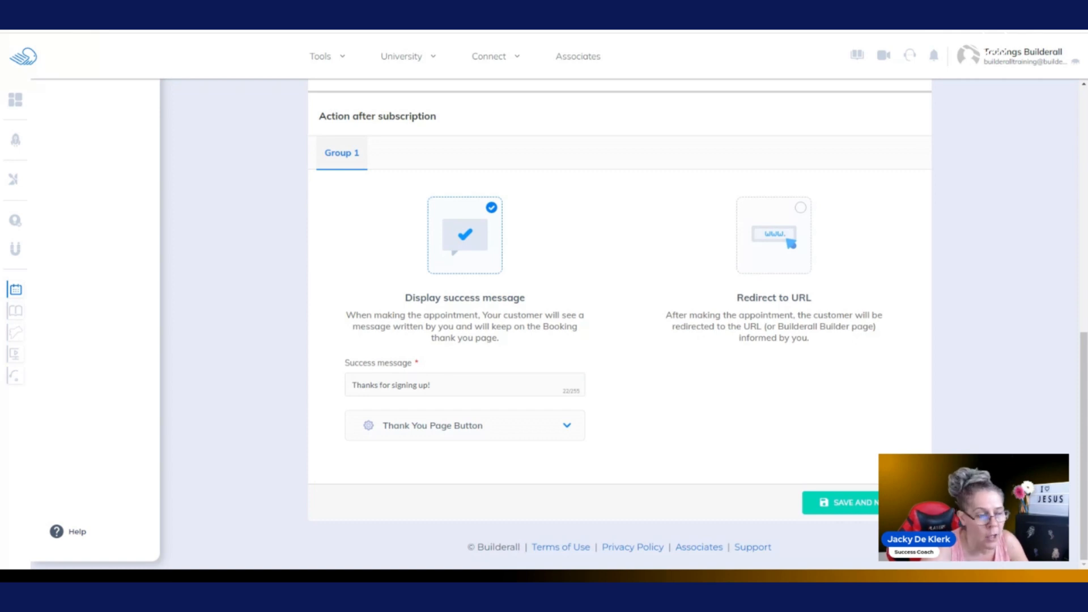
left_click(801, 210)
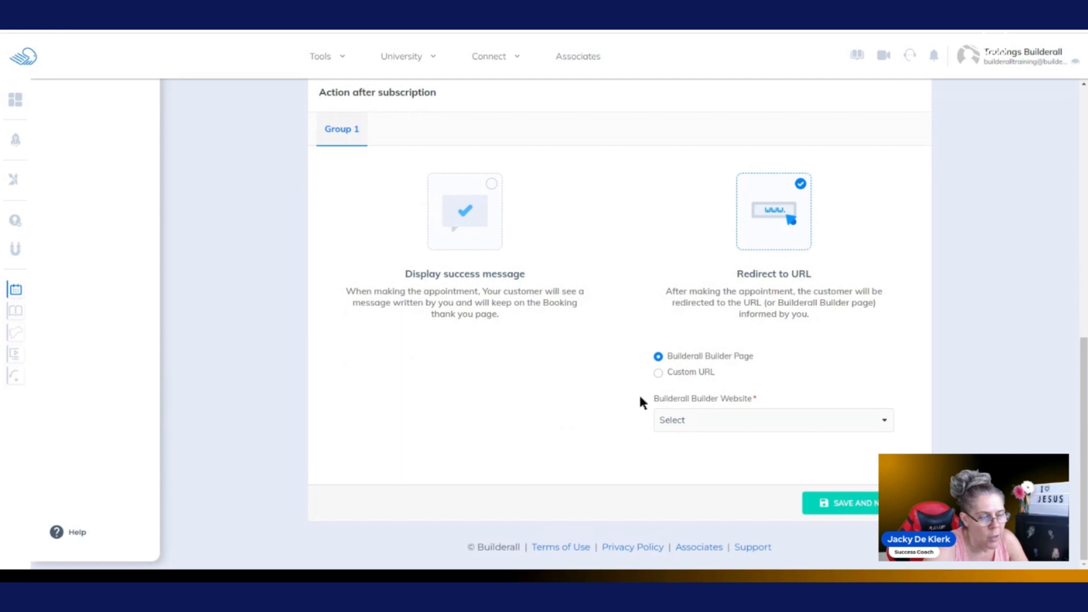
left_click(699, 423)
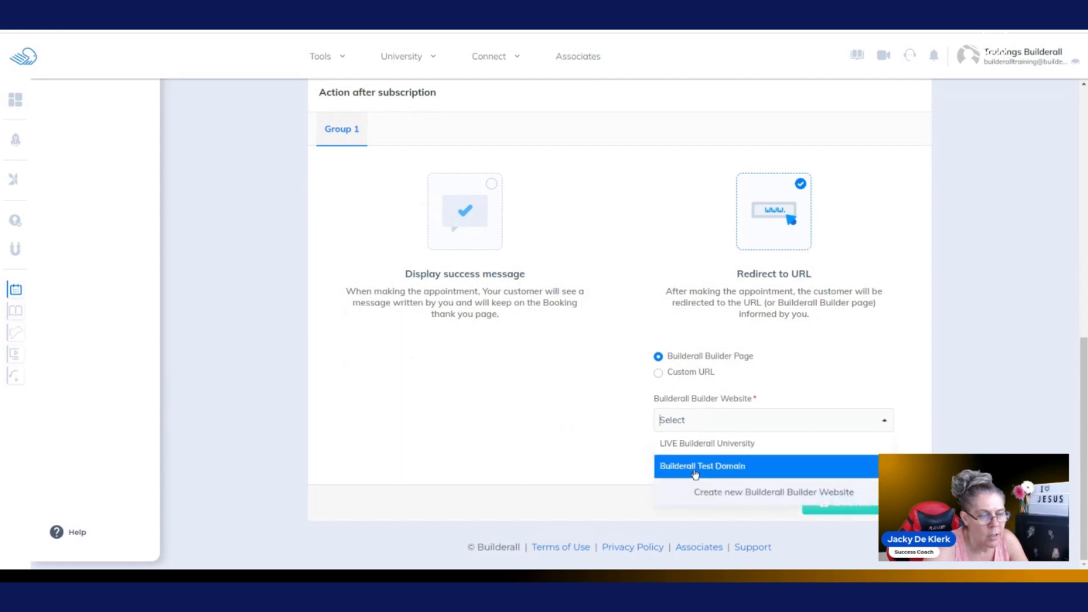
left_click(598, 398)
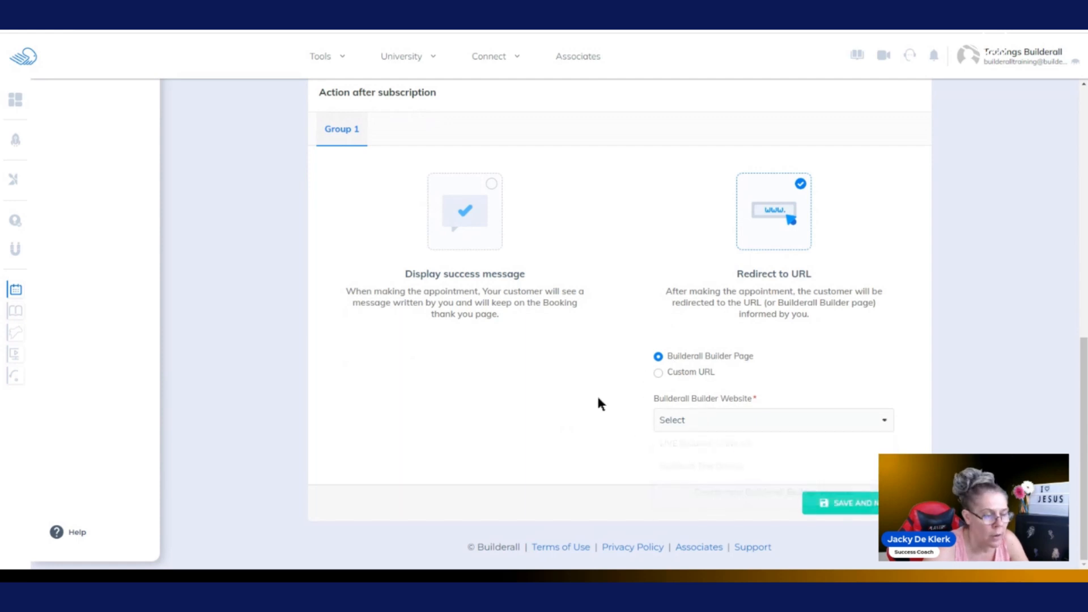
left_click(658, 373)
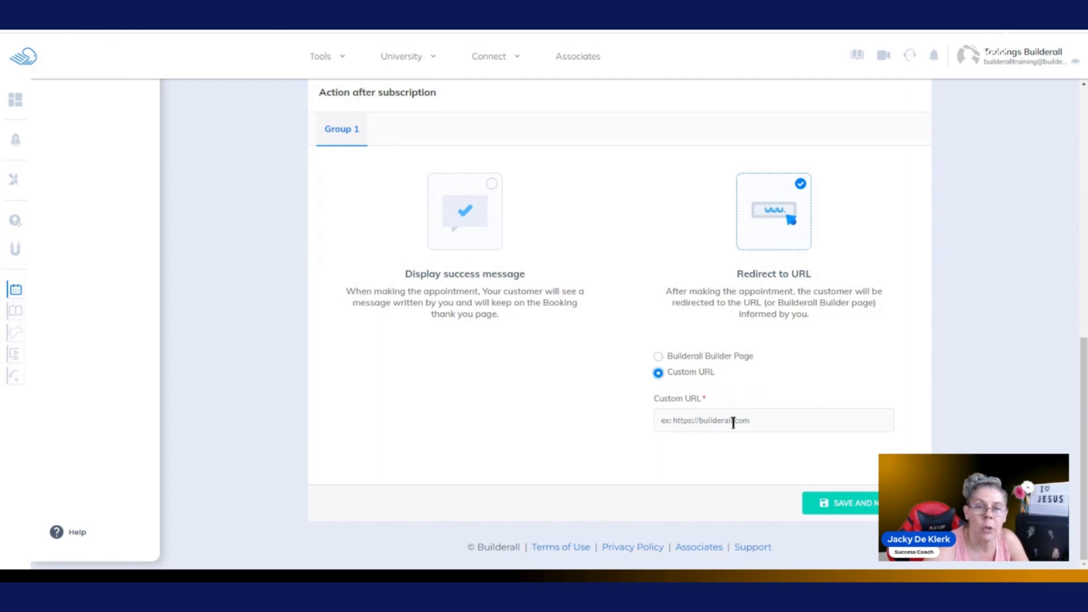
left_click(658, 356)
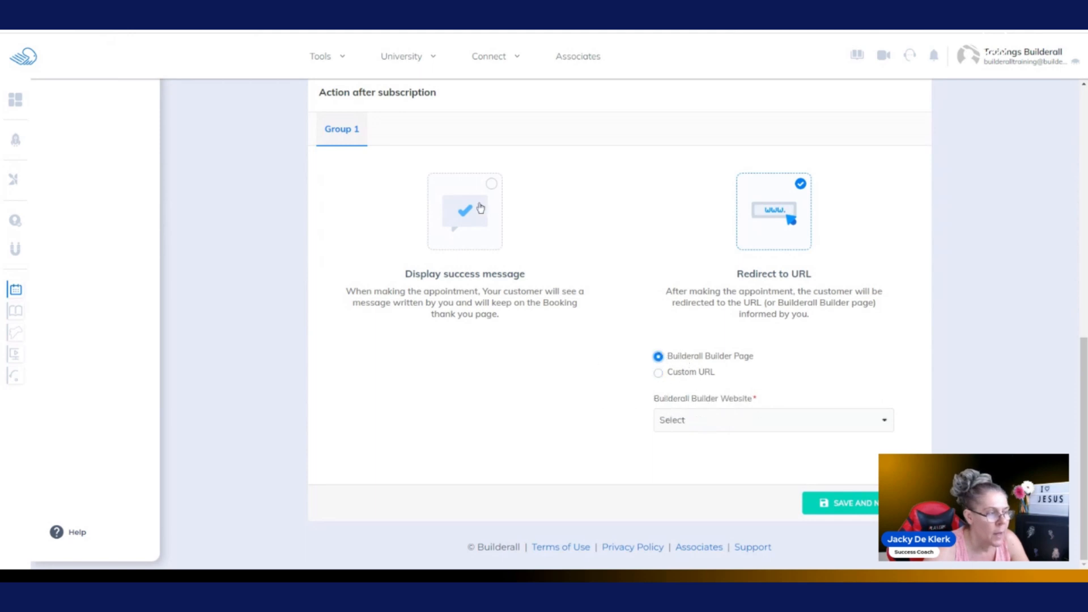
left_click(492, 184)
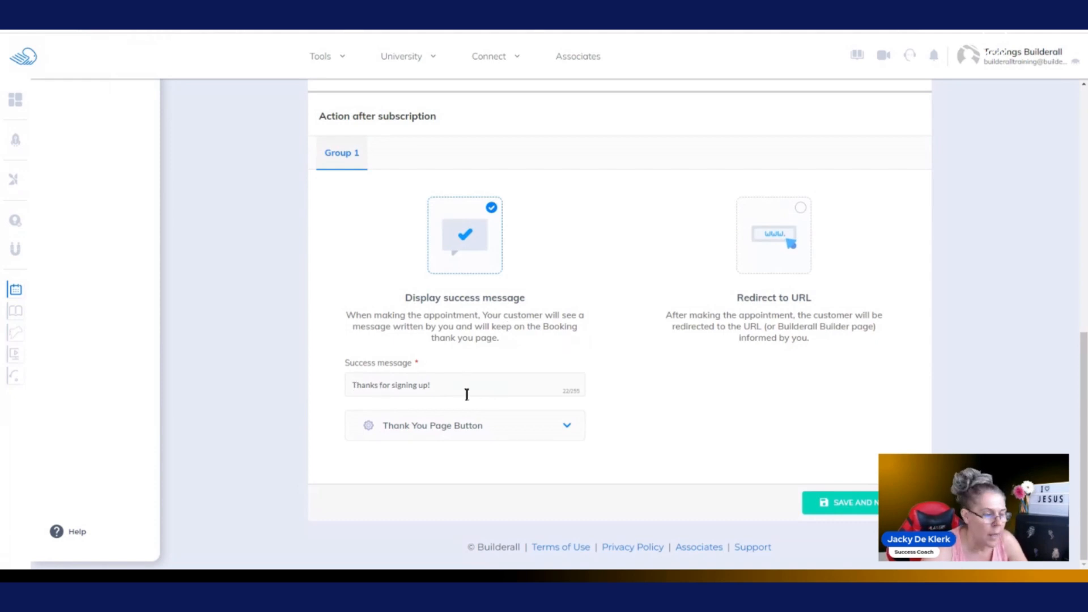
Review the Thank You Page Button settings and save the form and redirect settings to continue to the Communication stage
left_click(557, 427)
scroll(557, 427, "down", 3)
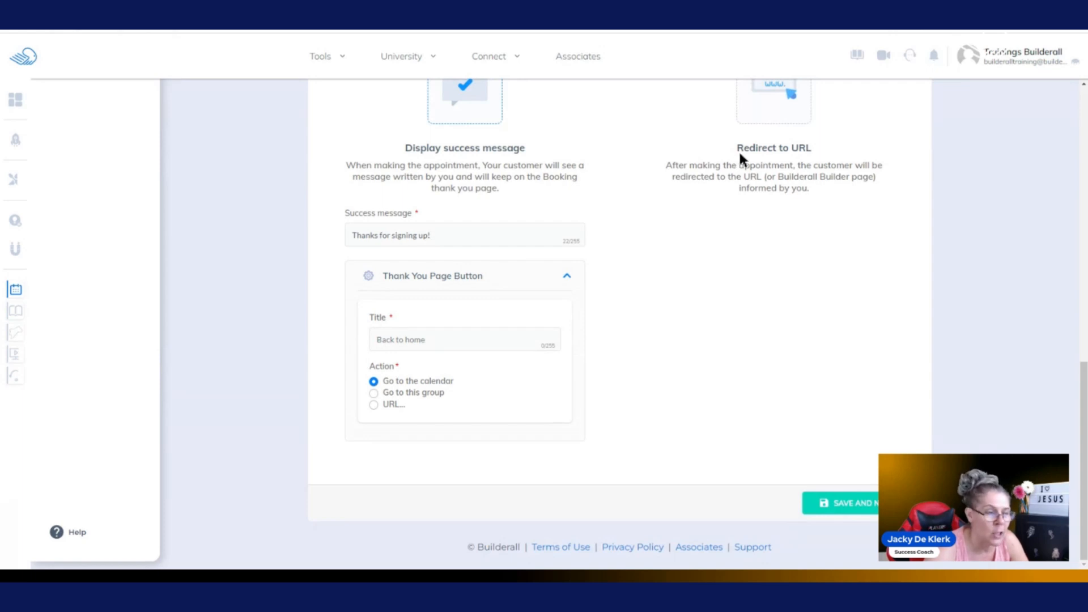
left_click(578, 274)
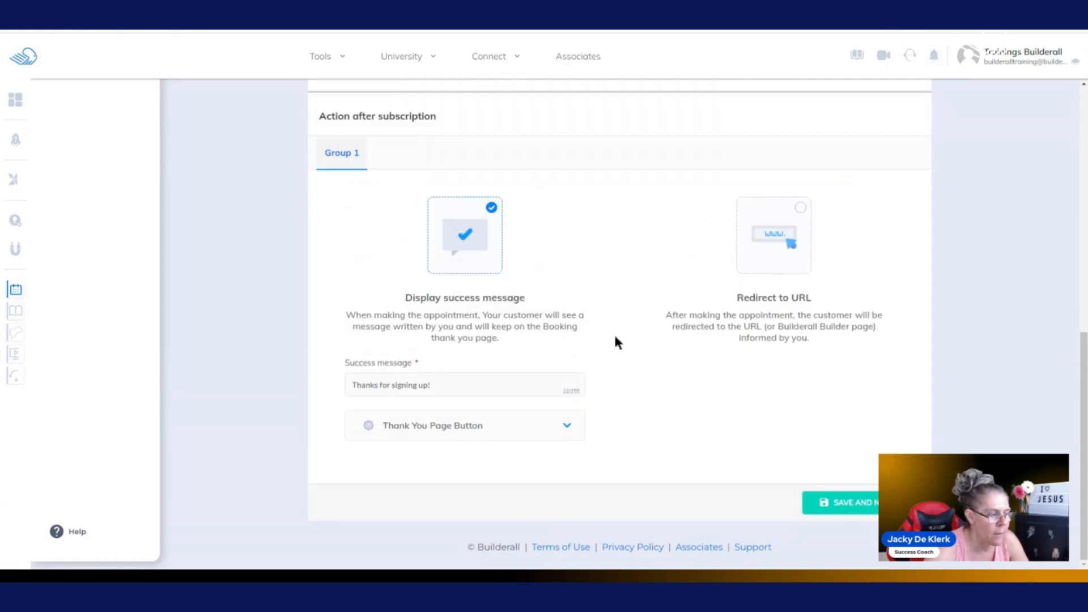
left_click(838, 502)
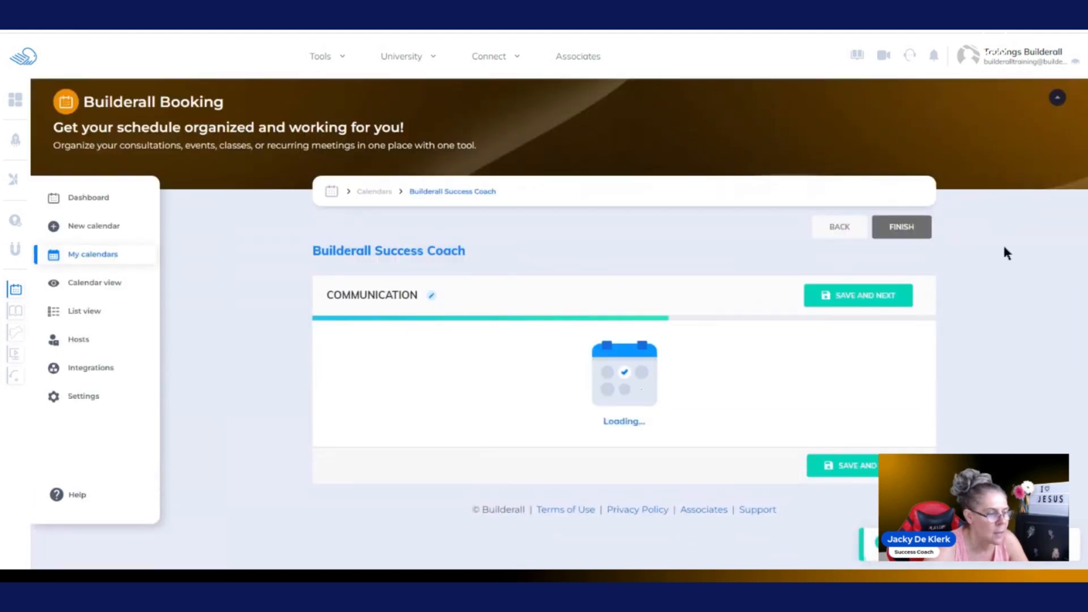
Enable sending the schedule confirmation to subscribers for Group 1 and open its notification for editing
left_click_drag(1084, 221, 1086, 270)
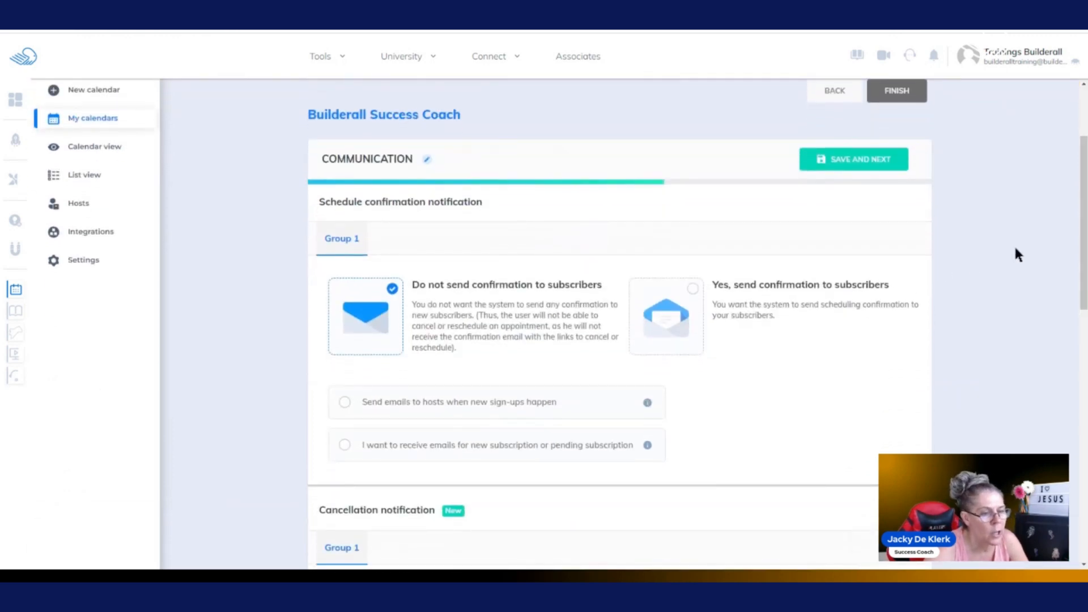
left_click_drag(1080, 255, 1085, 286)
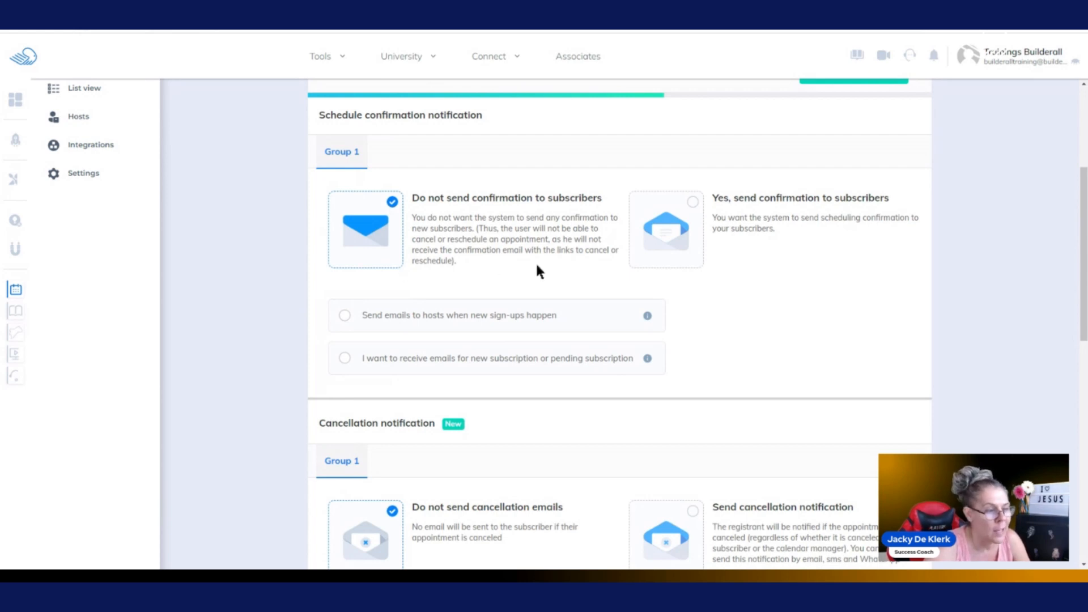
left_click(692, 202)
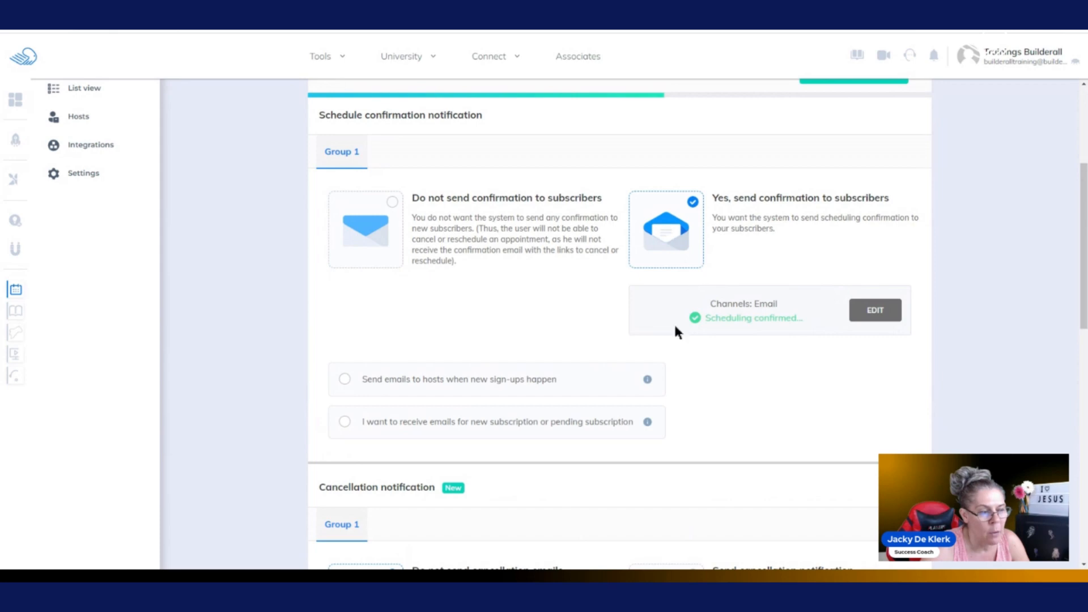
left_click(876, 311)
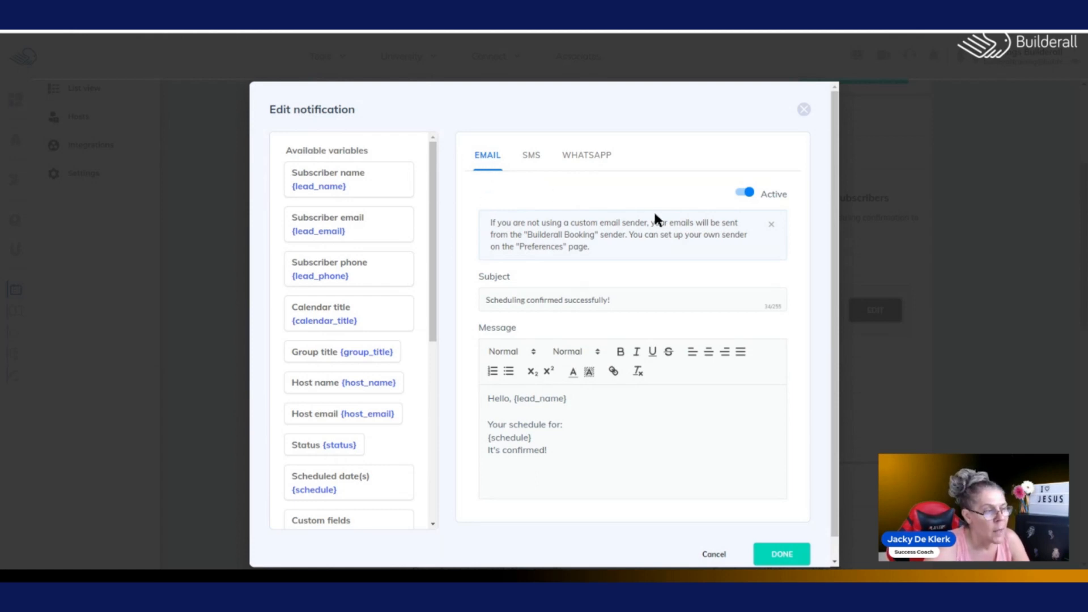
Examine the Email, SMS and WhatsApp versions of the confirmation notification, including the BuilderallZap requirement for WhatsApp
left_click(531, 155)
left_click(582, 162)
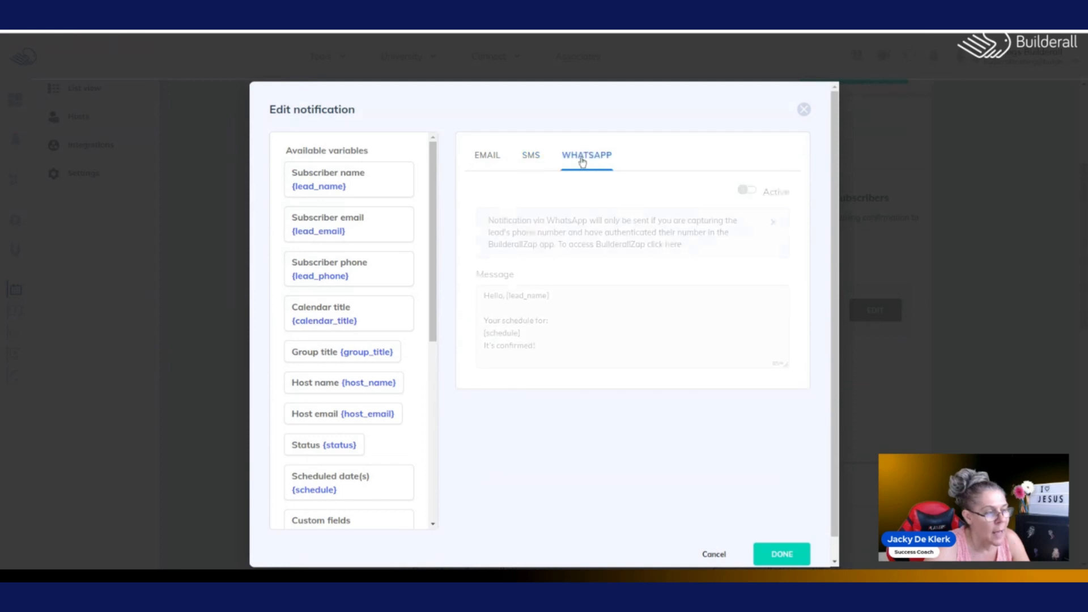
left_click(488, 157)
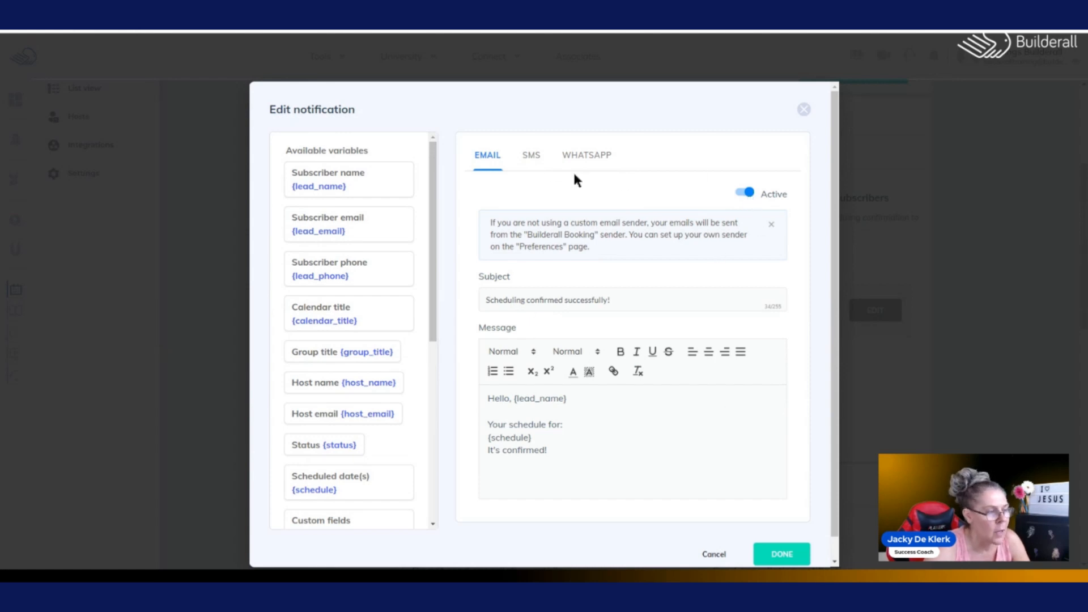
left_click(528, 157)
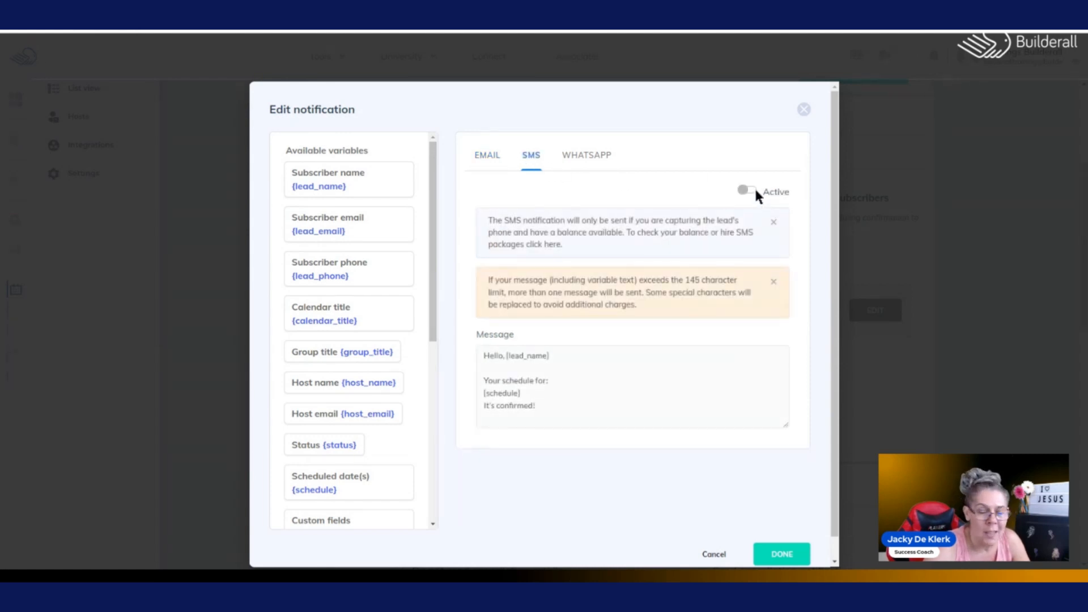
left_click(593, 157)
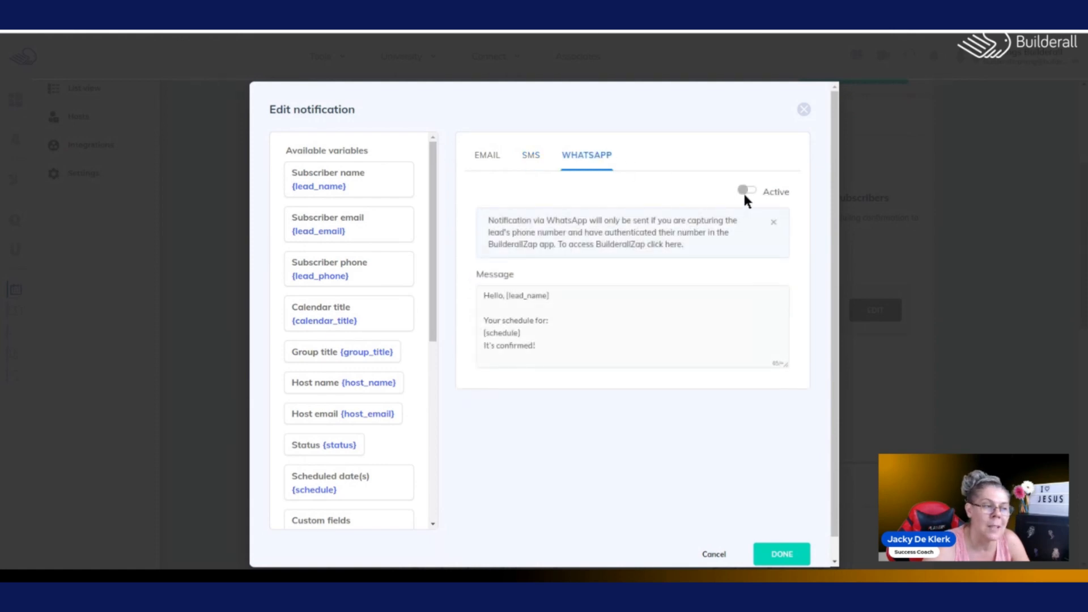
left_click(536, 156)
left_click(491, 159)
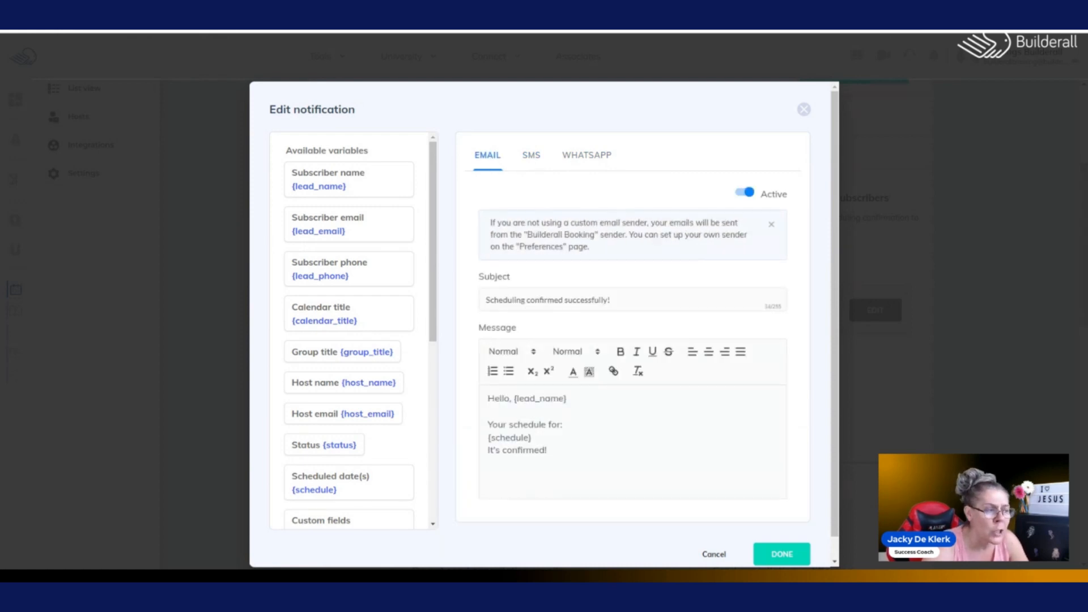
left_click(534, 158)
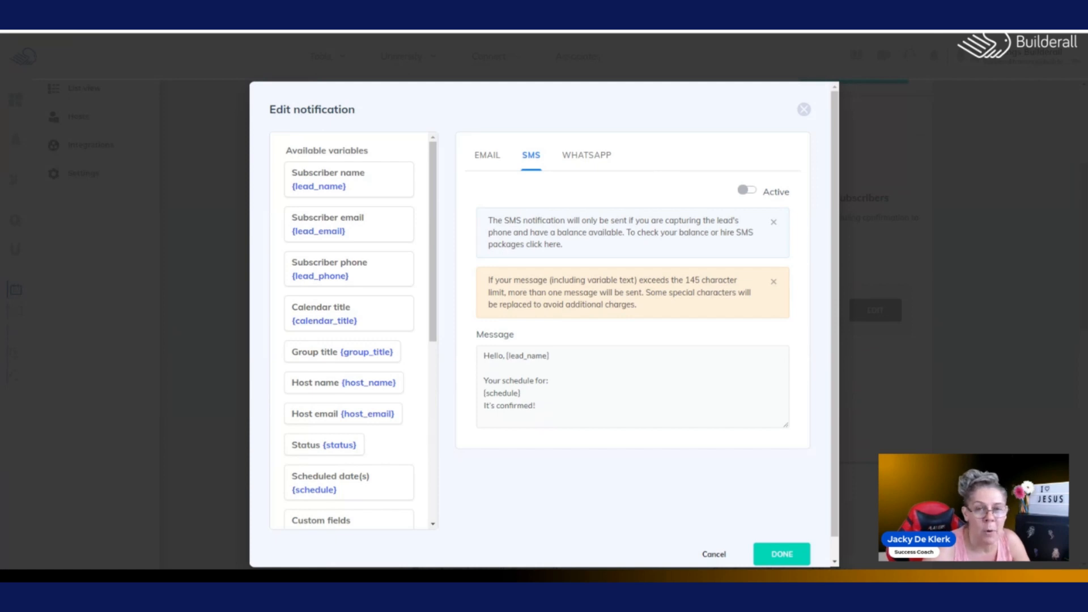
left_click(599, 156)
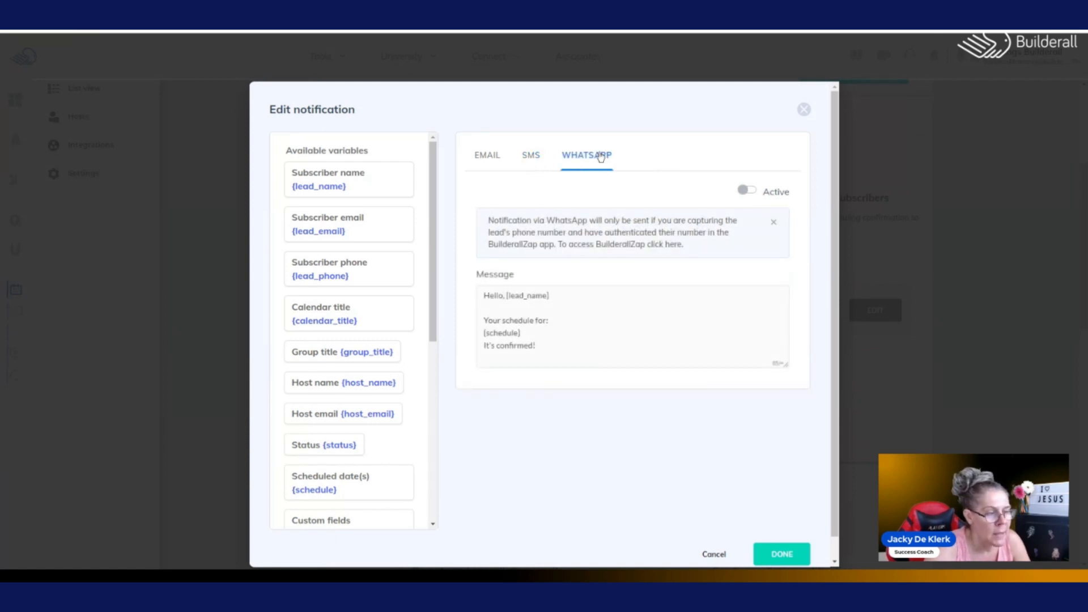
left_click_drag(561, 244, 662, 243)
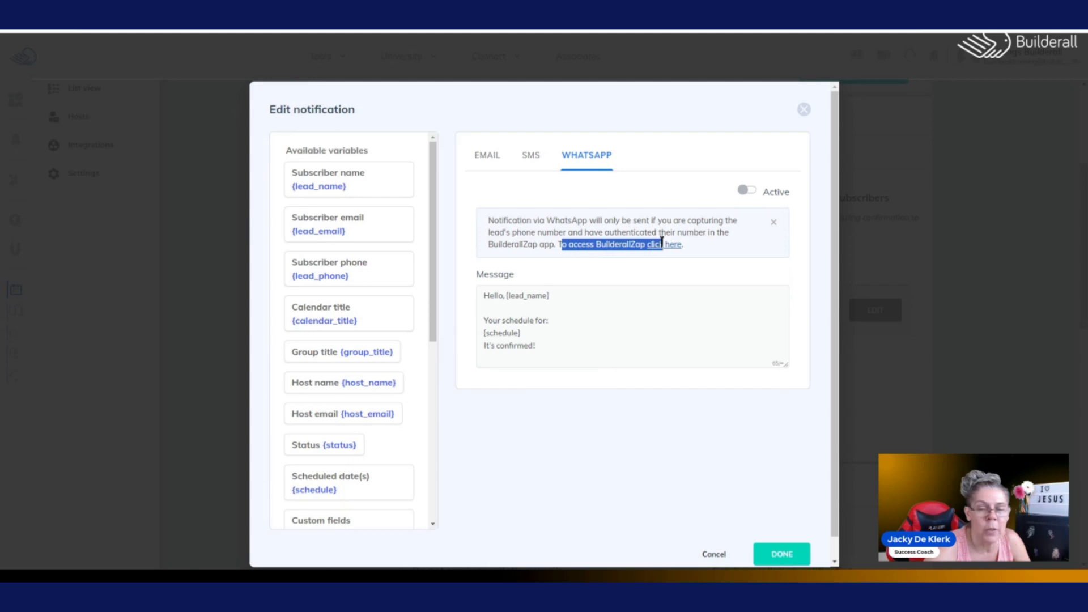
left_click(709, 247)
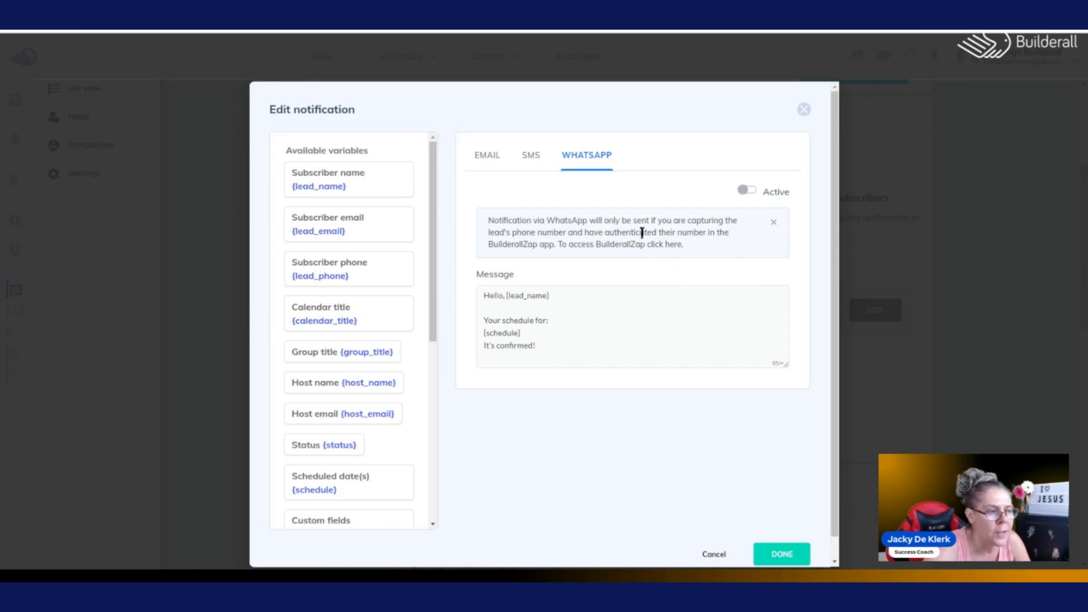
Examine the SMS notification's activation switch and message length limit, leaving SMS inactive, and return to the email version
left_click(533, 159)
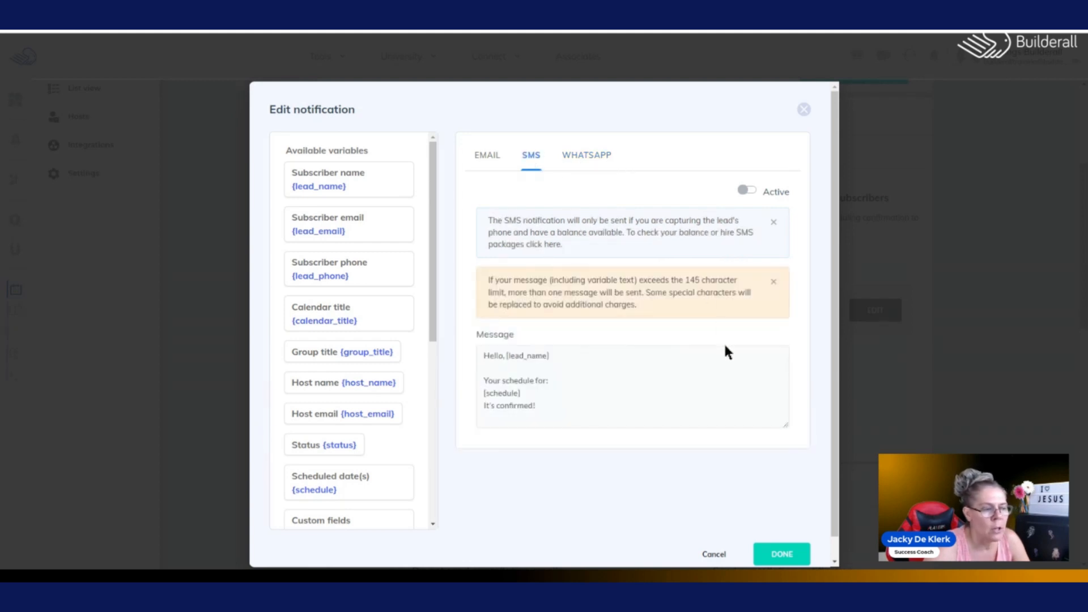
left_click(743, 191)
left_click(752, 191)
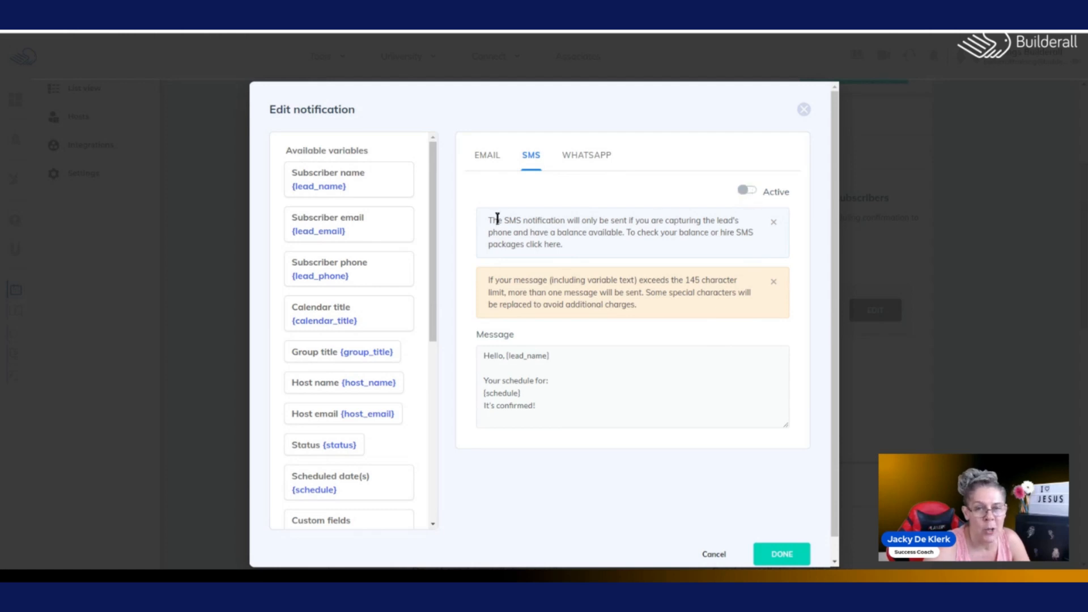
left_click(487, 158)
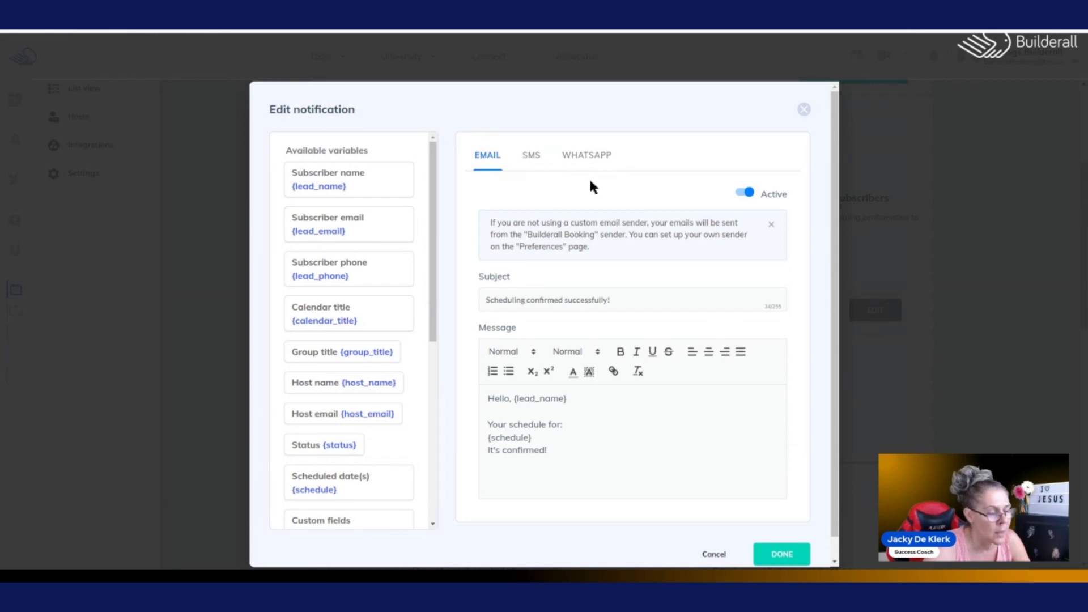
left_click(530, 155)
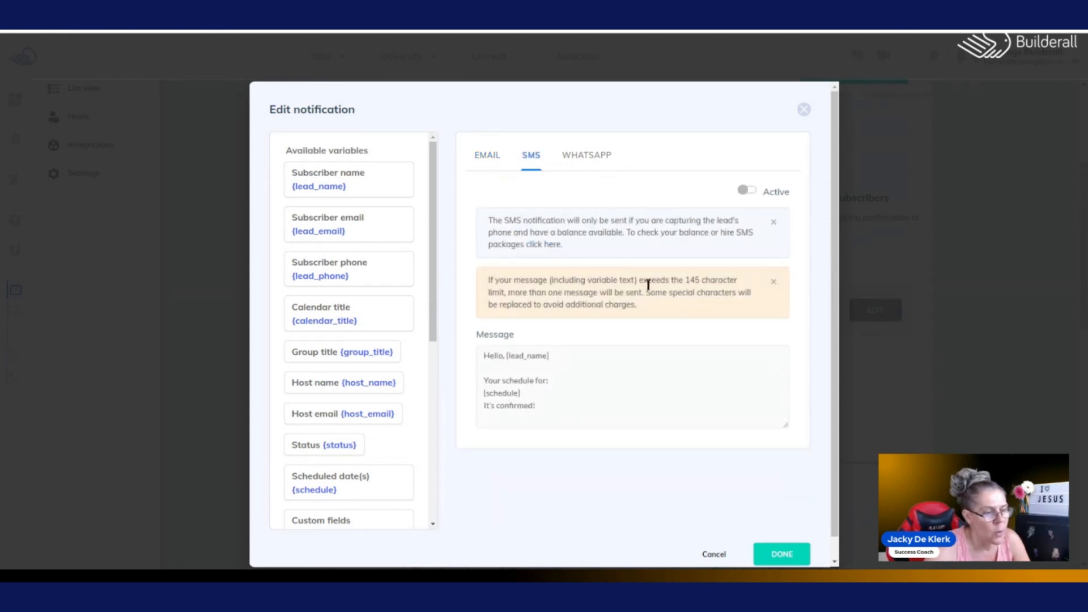
left_click_drag(637, 282, 743, 283)
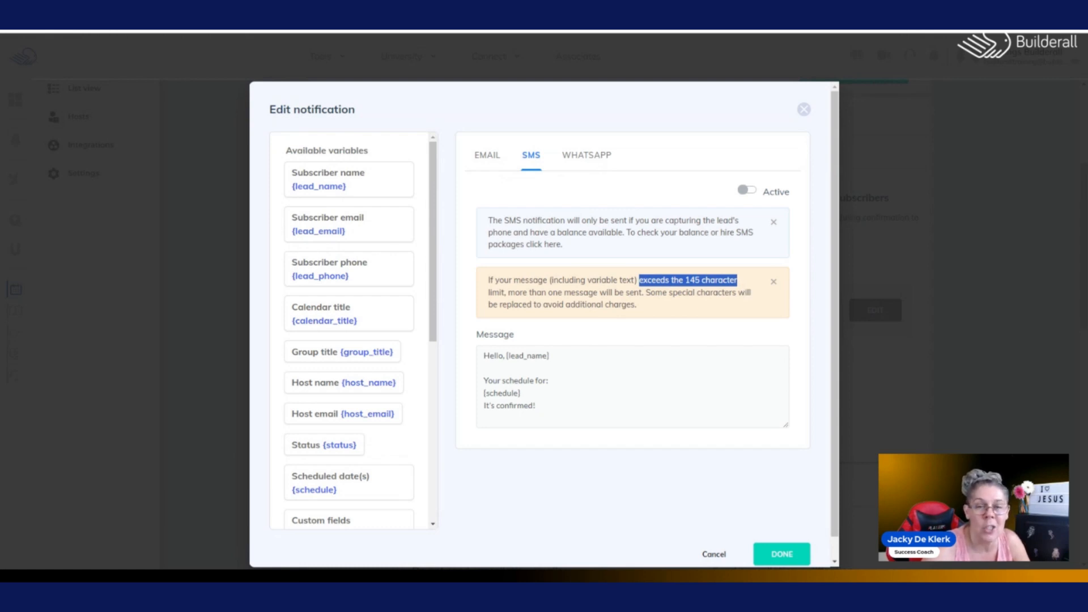
left_click(489, 157)
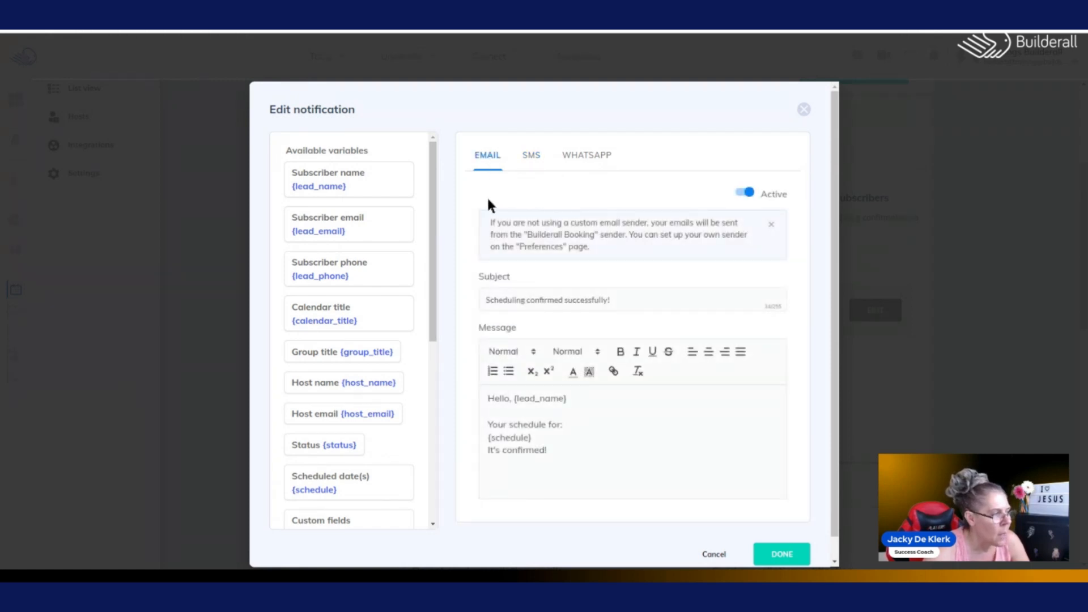
Replace the {lead_name} variable in the confirmation email's greeting with the First Name variable {lead_first_name}
mouse_move(430, 158)
left_mouse_down()
mouse_move(447, 388)
mouse_move(440, 152)
left_mouse_up()
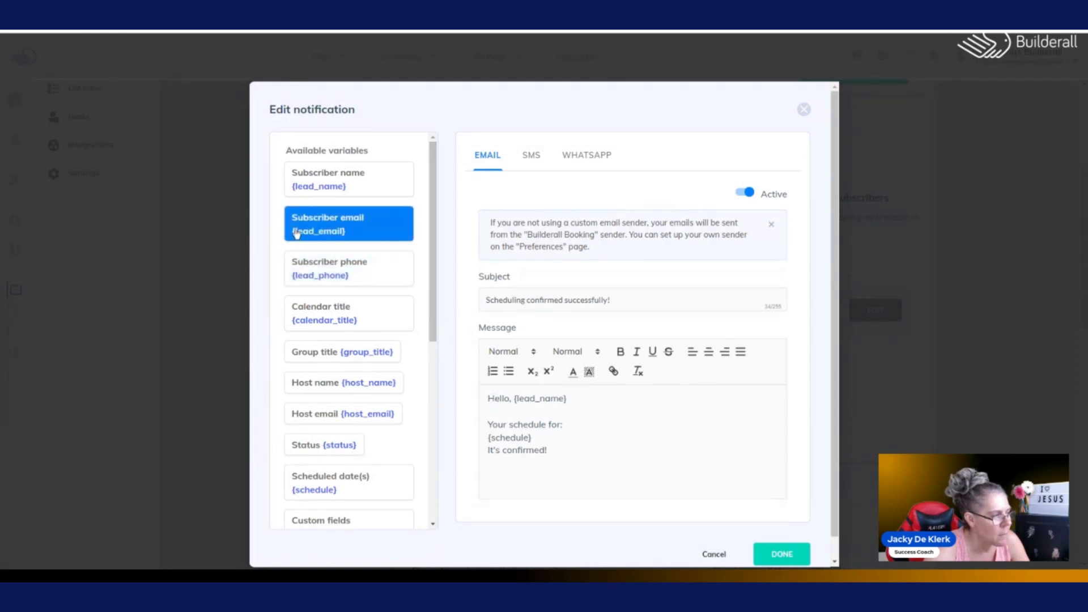
left_click_drag(435, 281, 444, 393)
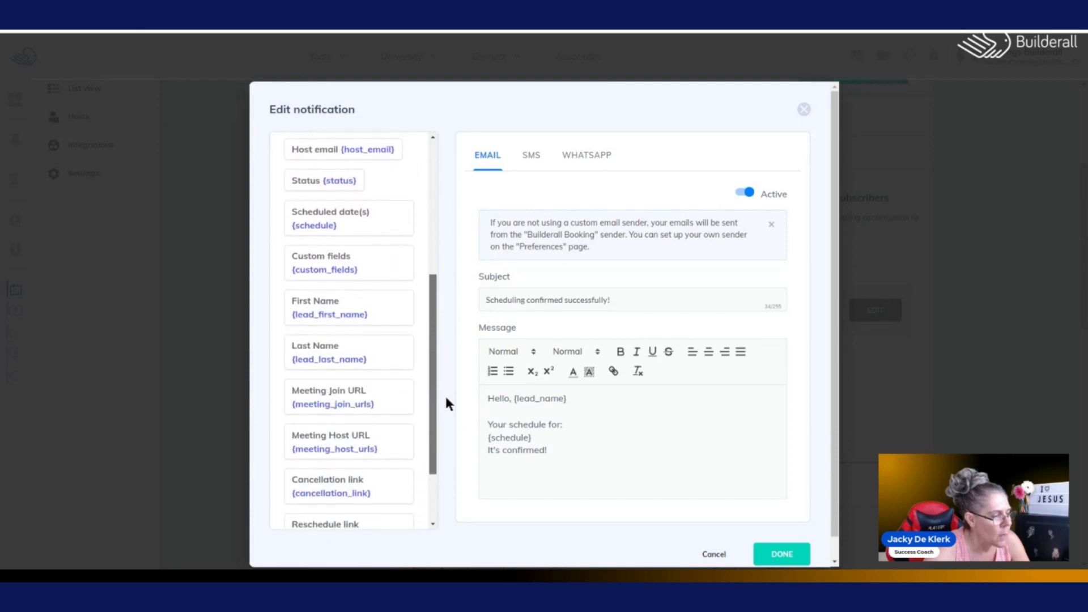
left_click(573, 399)
left_click_drag(573, 398, 513, 398)
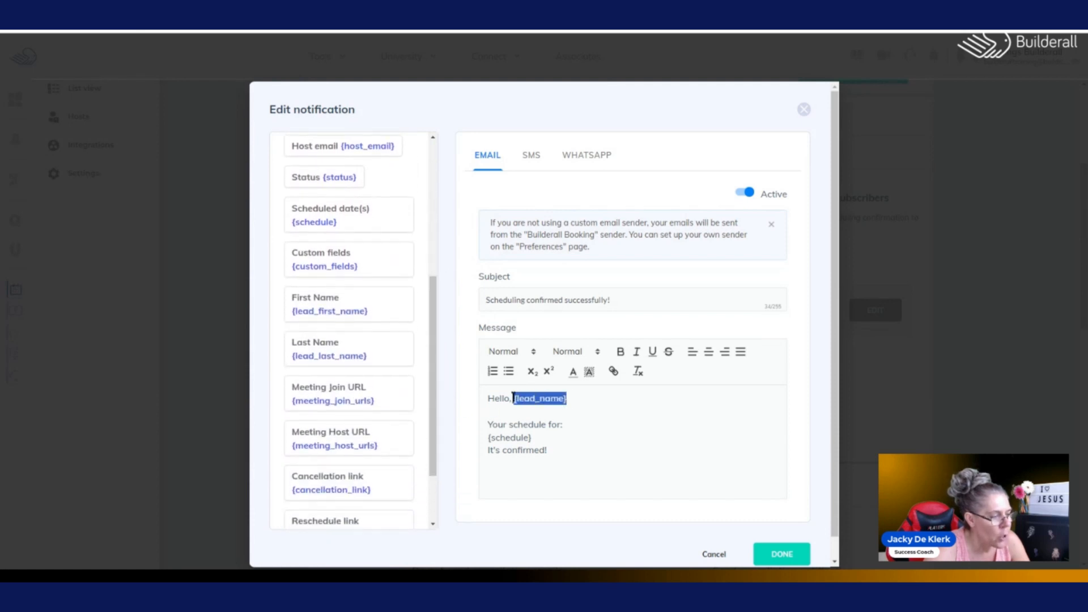
key("BackSpace")
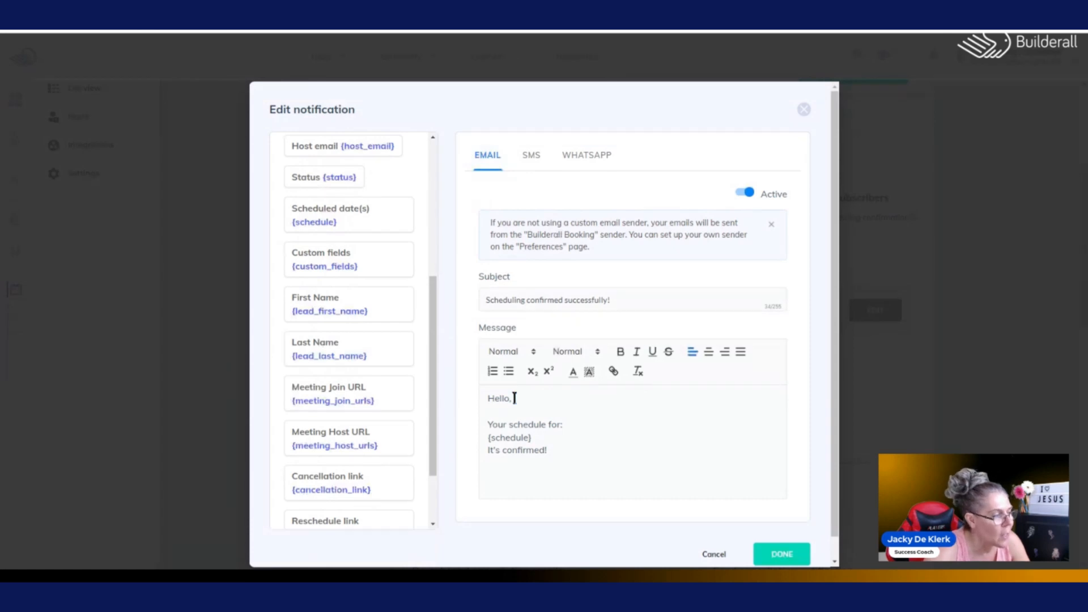
left_click(356, 316)
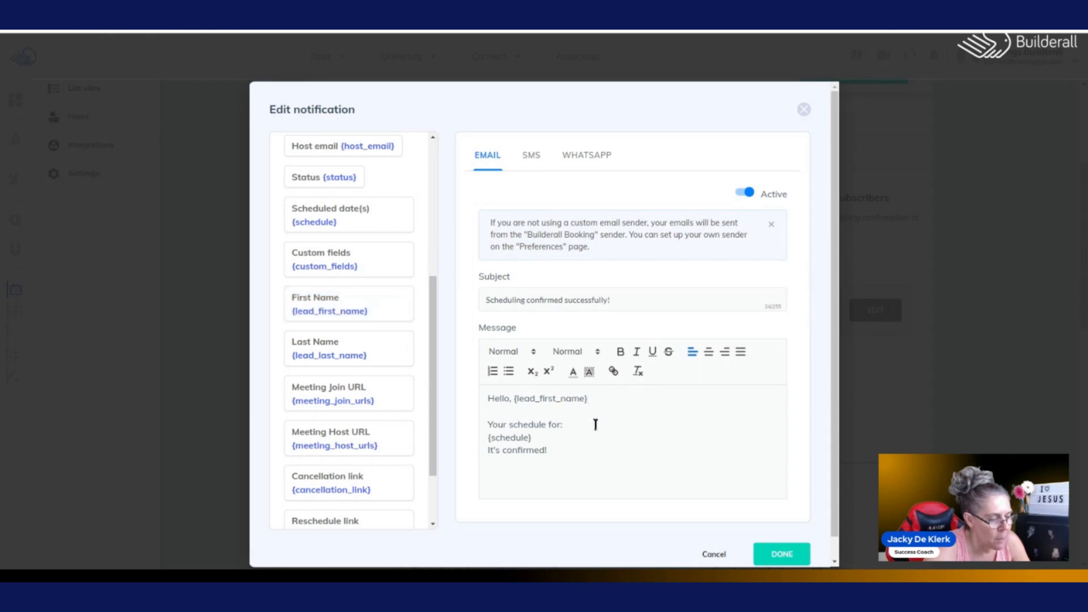
Add the Meeting Join URL variable below {schedule} in the confirmation message, separated by blank lines, and save the notification
left_click(537, 438)
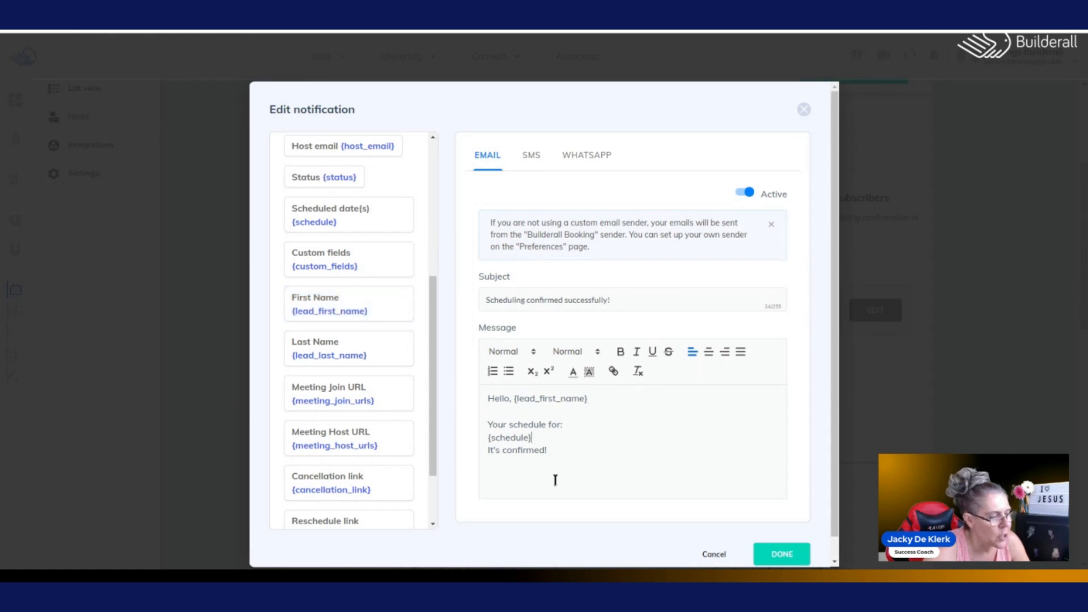
left_click_drag(432, 400, 426, 342)
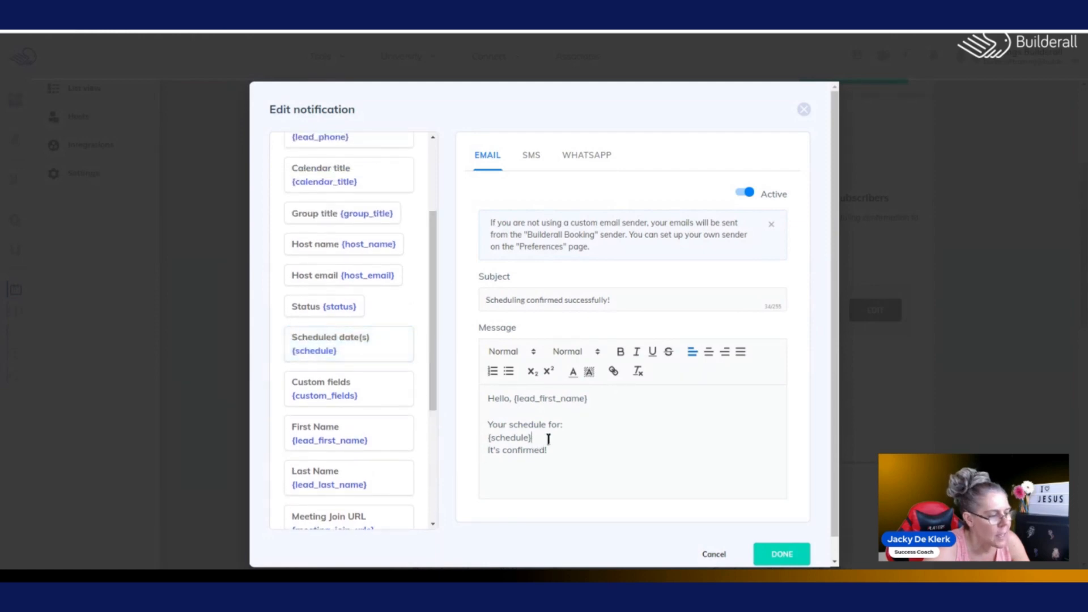
key("Return")
key("Return")
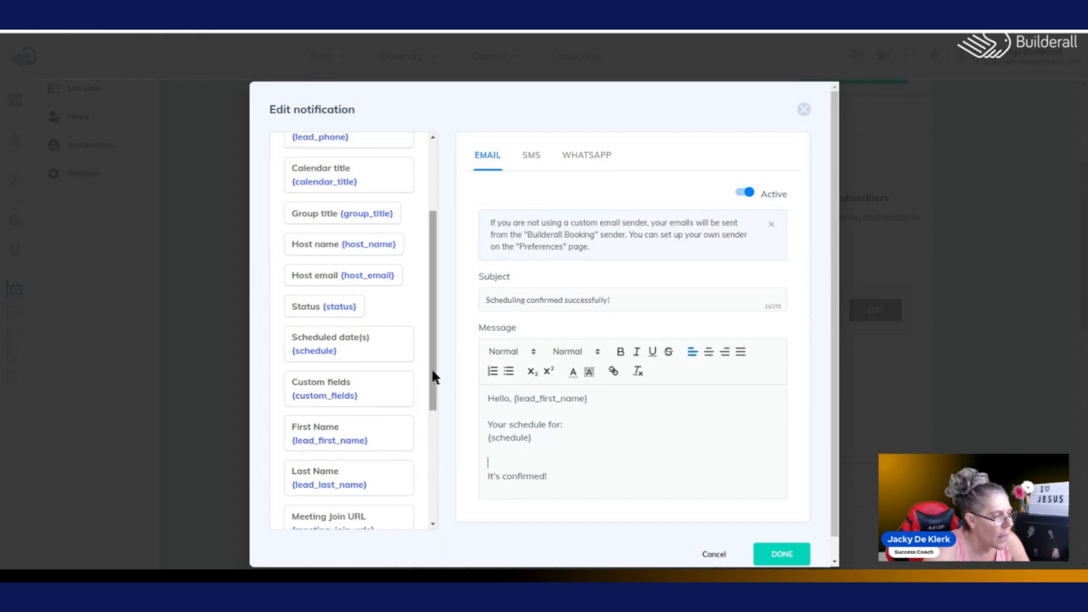
left_click_drag(432, 369, 443, 474)
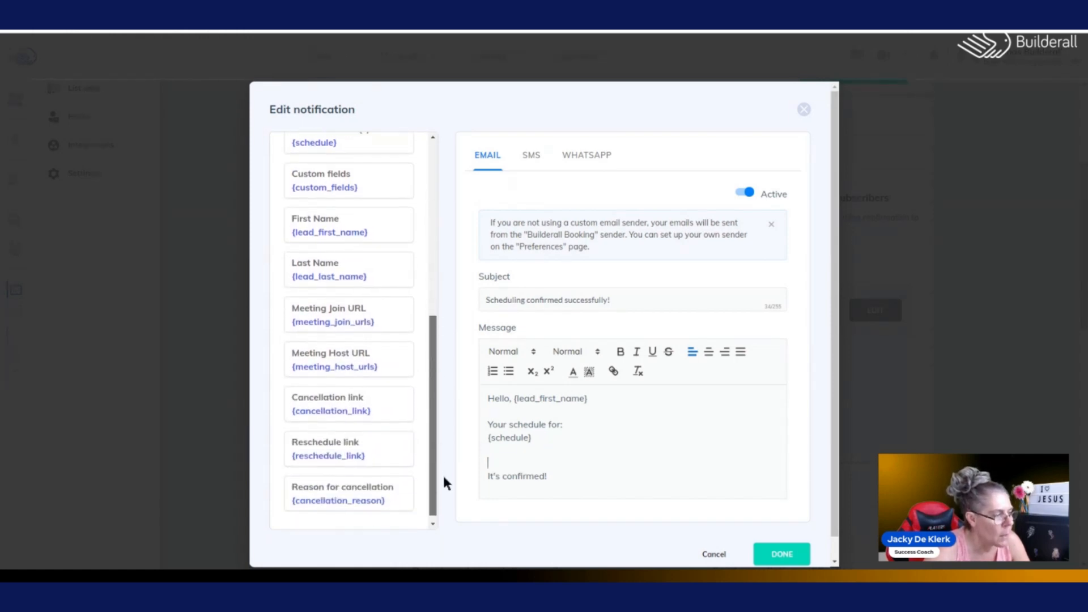
left_click(385, 297)
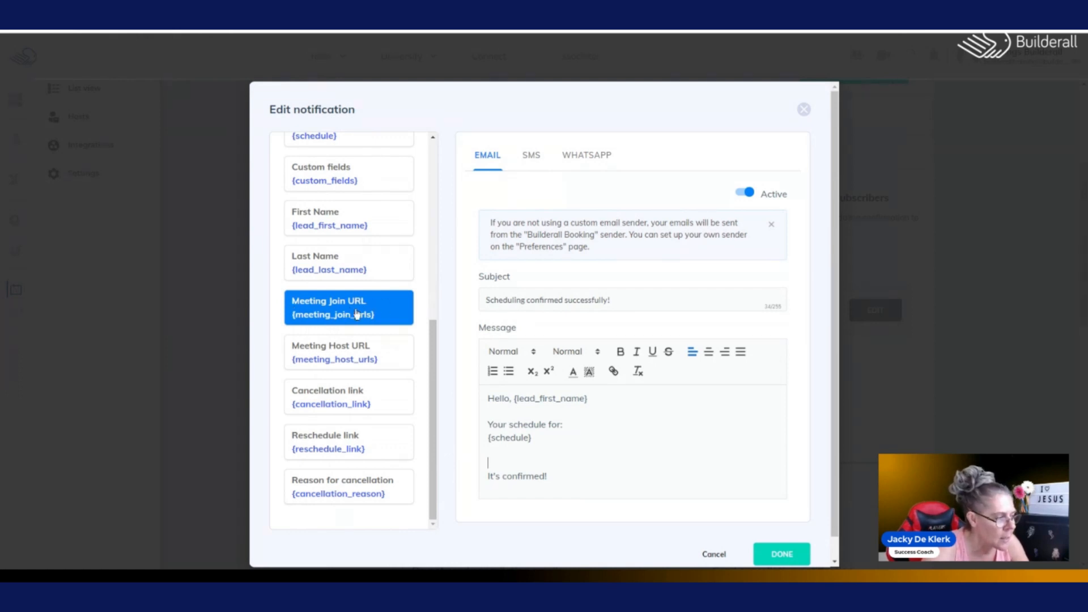
left_click(329, 311)
left_click(574, 465)
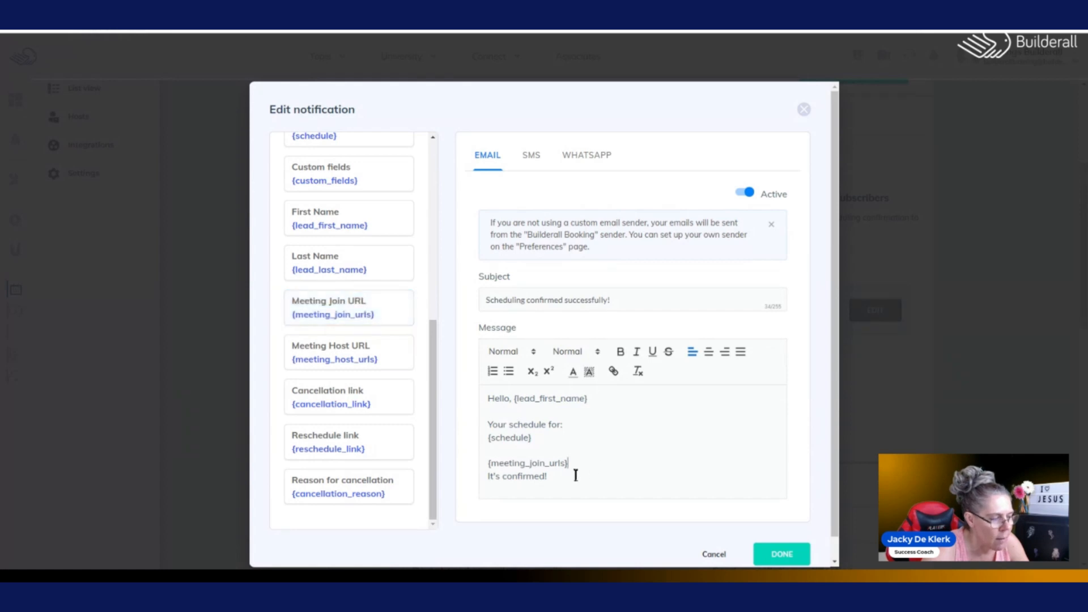
key("Return")
scroll(566, 425, "down", 1)
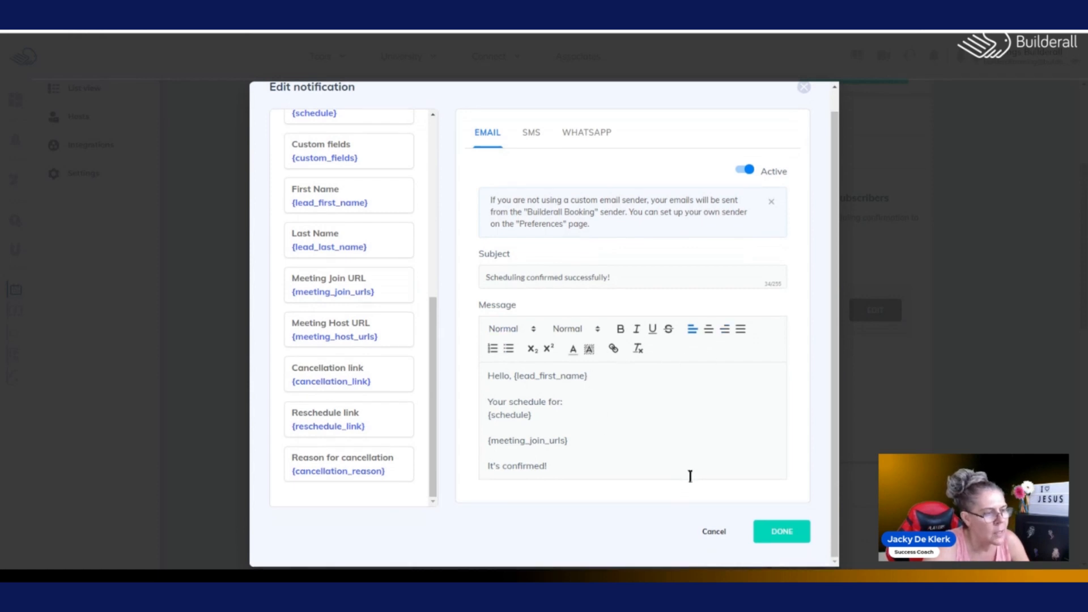
scroll(689, 475, "up", 1)
scroll(795, 269, "down", 1)
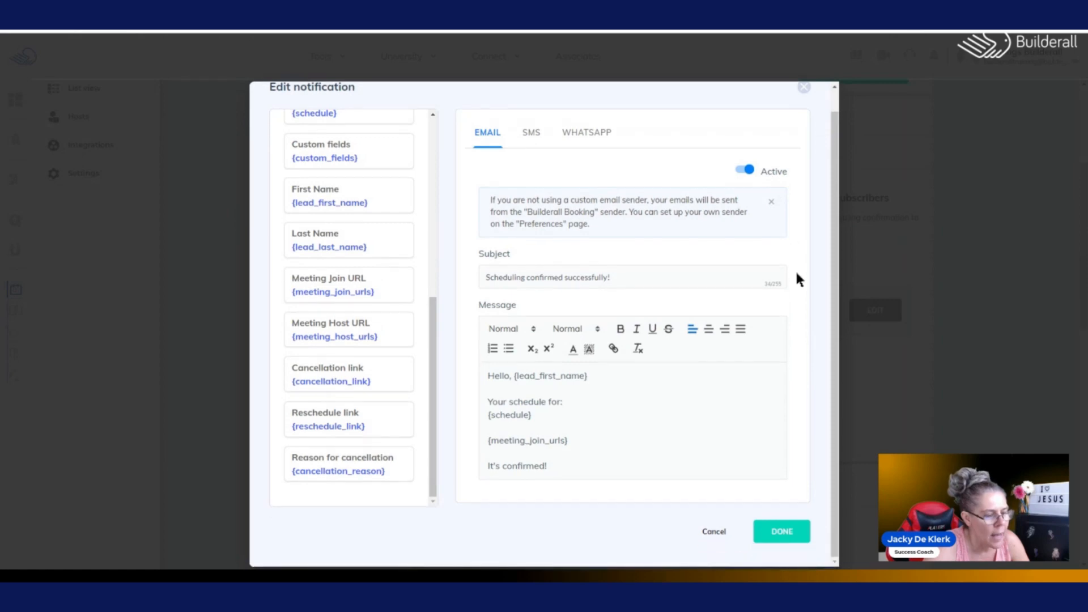
left_click(776, 533)
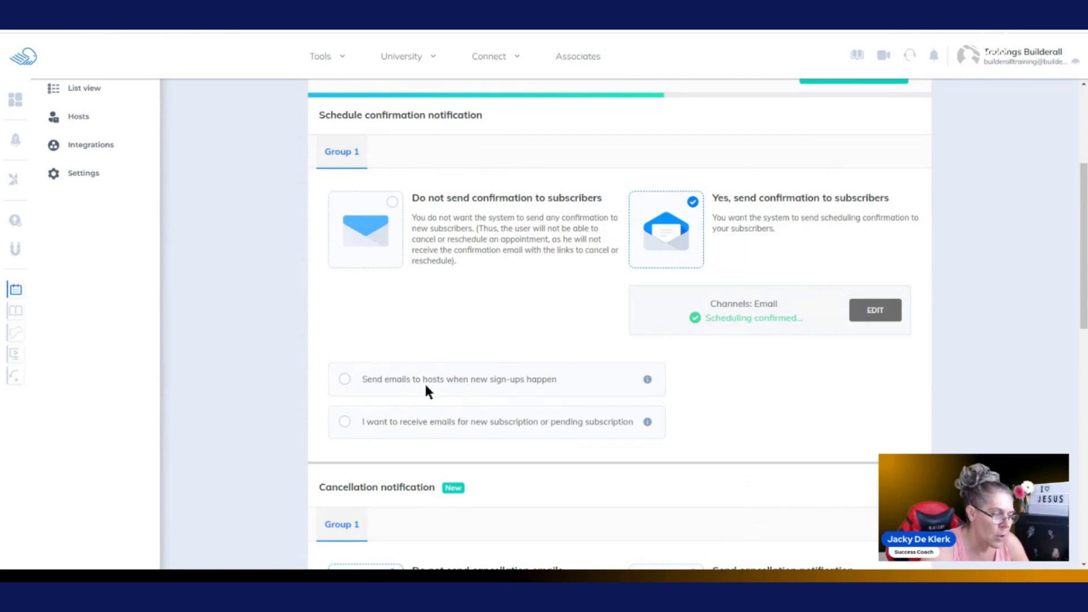
Try sending emails to hosts when new sign-ups happen, examine that notification's content, and switch the option off again
left_click(345, 378)
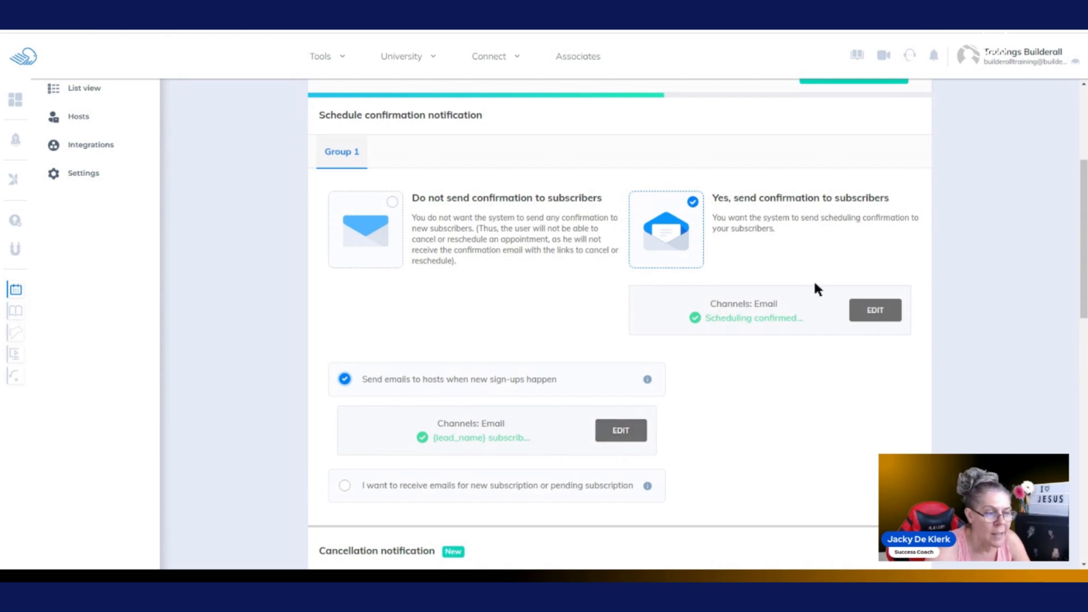
left_click(621, 431)
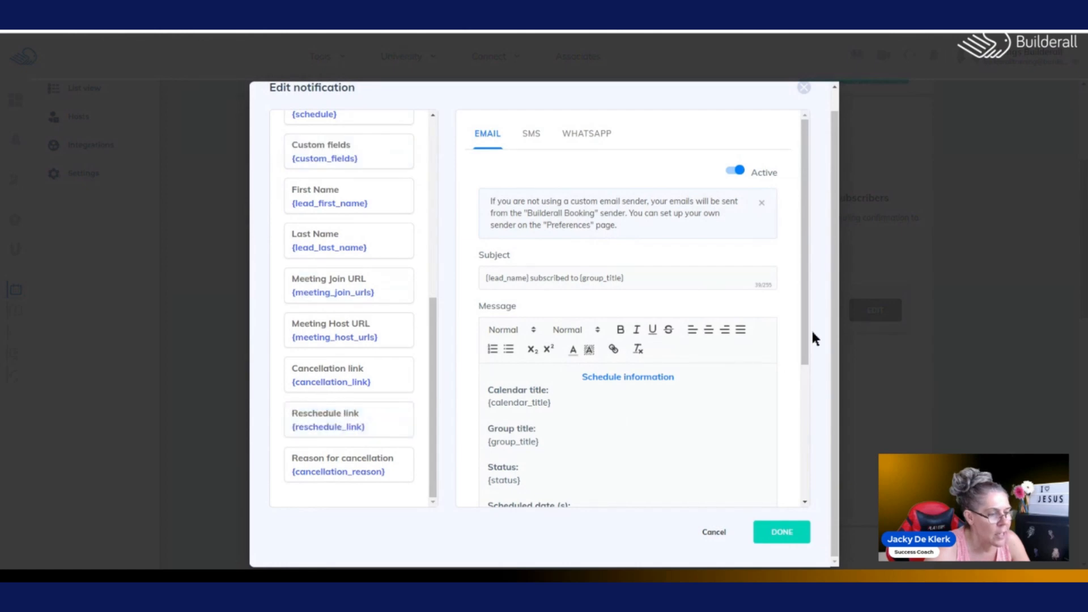
left_click_drag(812, 333, 811, 460)
left_click(723, 533)
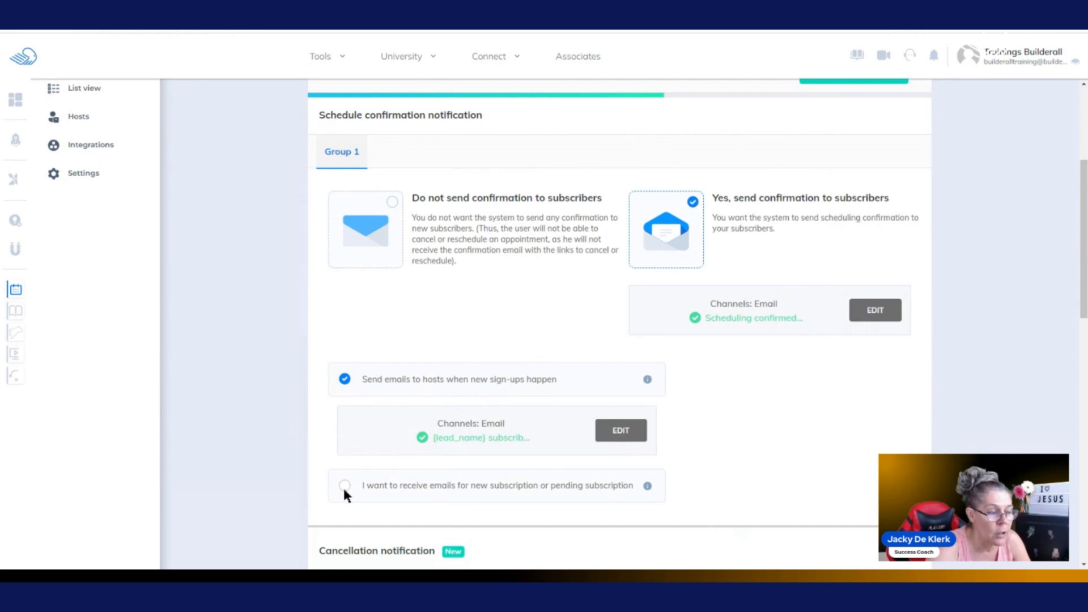
left_click(340, 379)
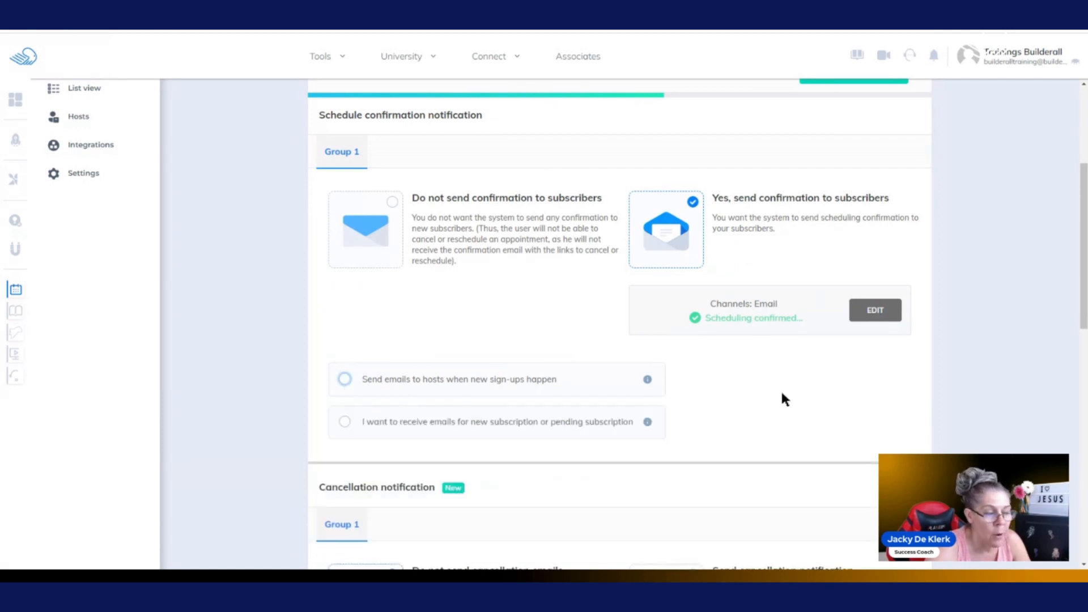
Enable sending the cancellation notification to Group 1 subscribers
scroll(783, 396, "down", 1)
scroll(794, 387, "up", 1)
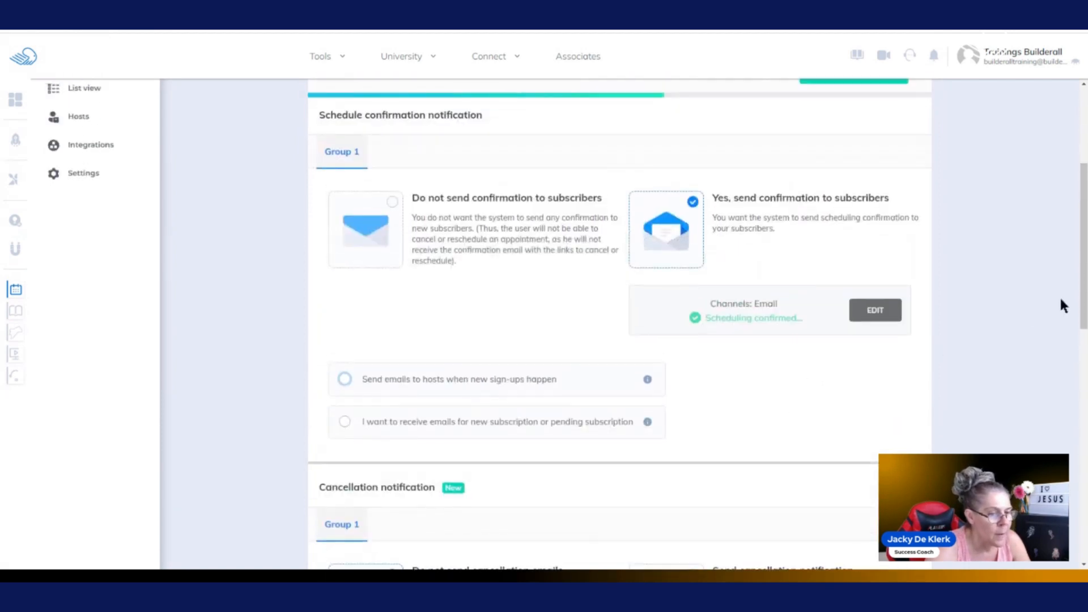
left_click_drag(1082, 301, 1083, 400)
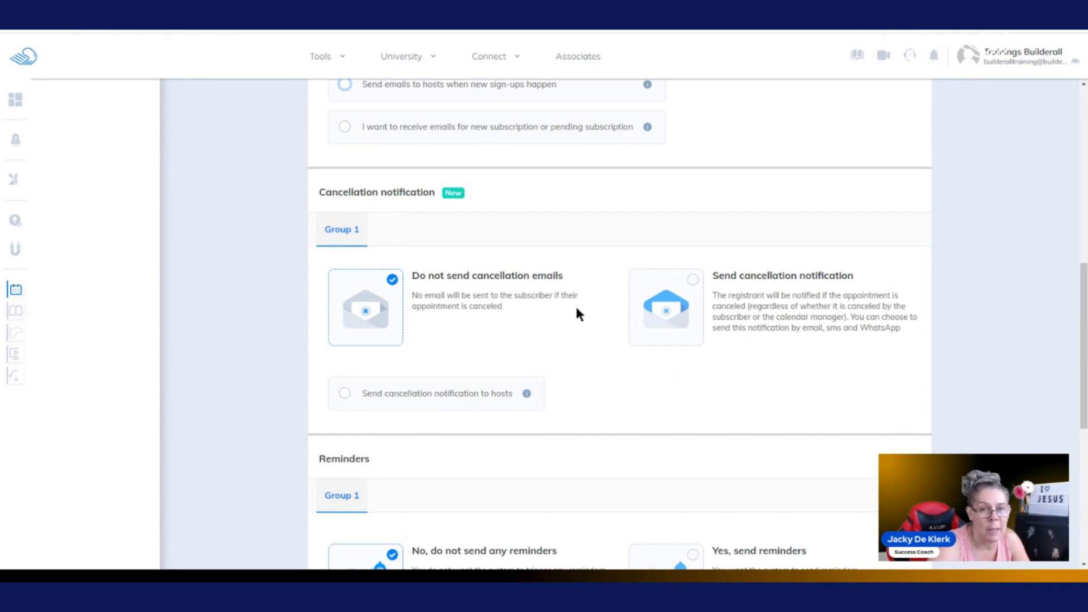
left_click(693, 280)
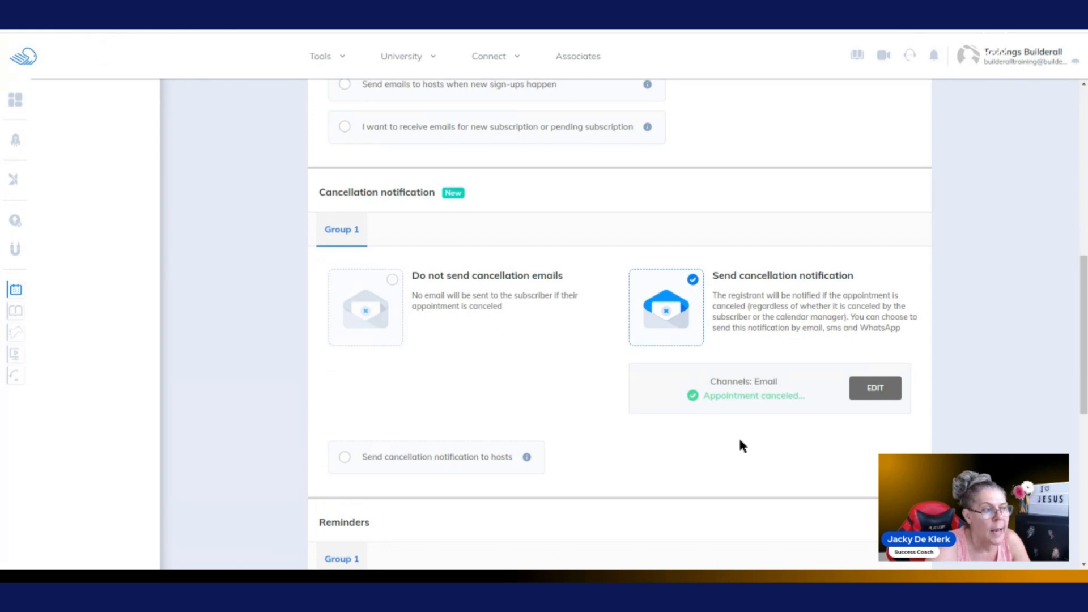
Enable sending reminders for Group 1 and add a new reminder for the subscriber
left_click_drag(1083, 323, 1083, 236)
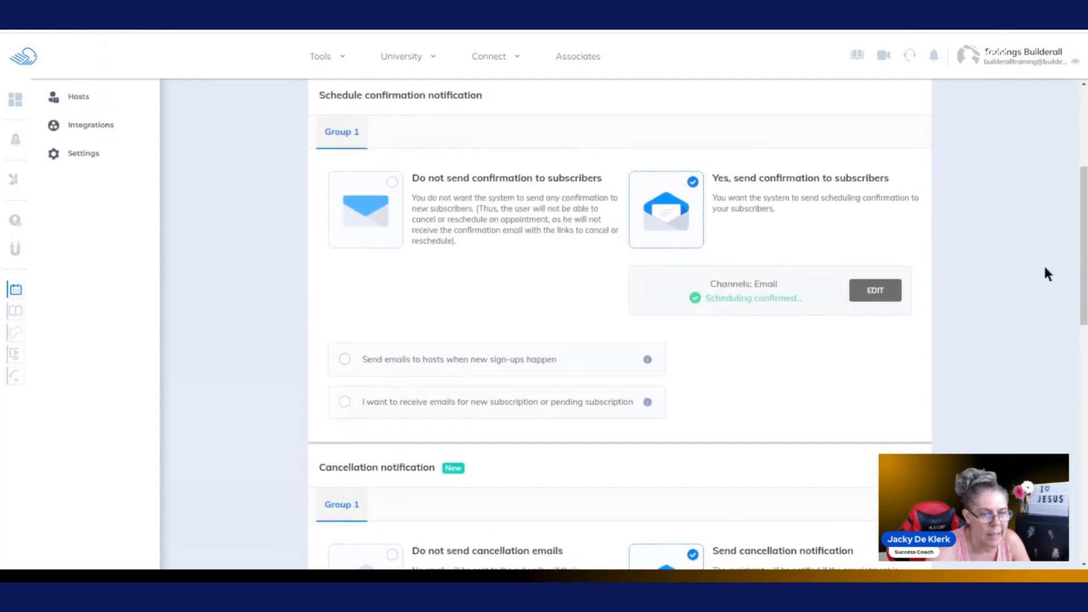
left_click_drag(1084, 277, 1085, 418)
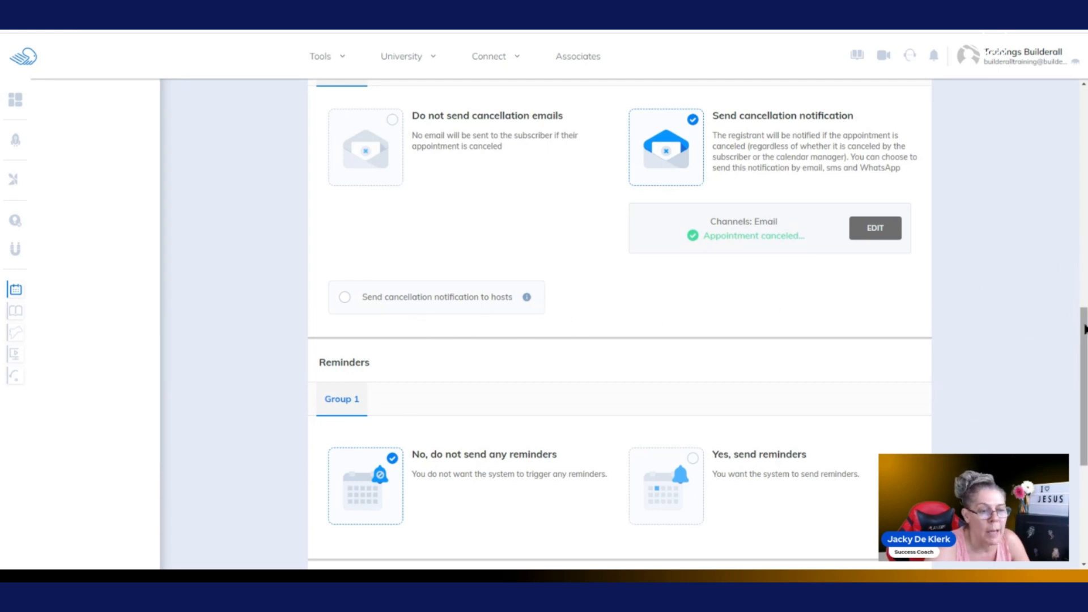
left_click_drag(1086, 329, 1085, 416)
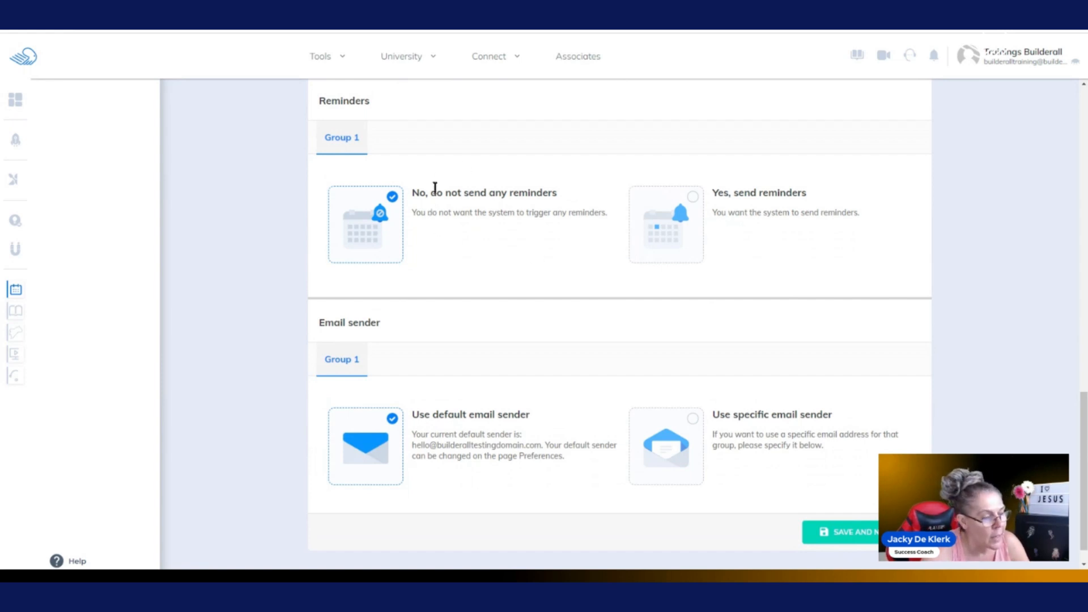
left_click(693, 198)
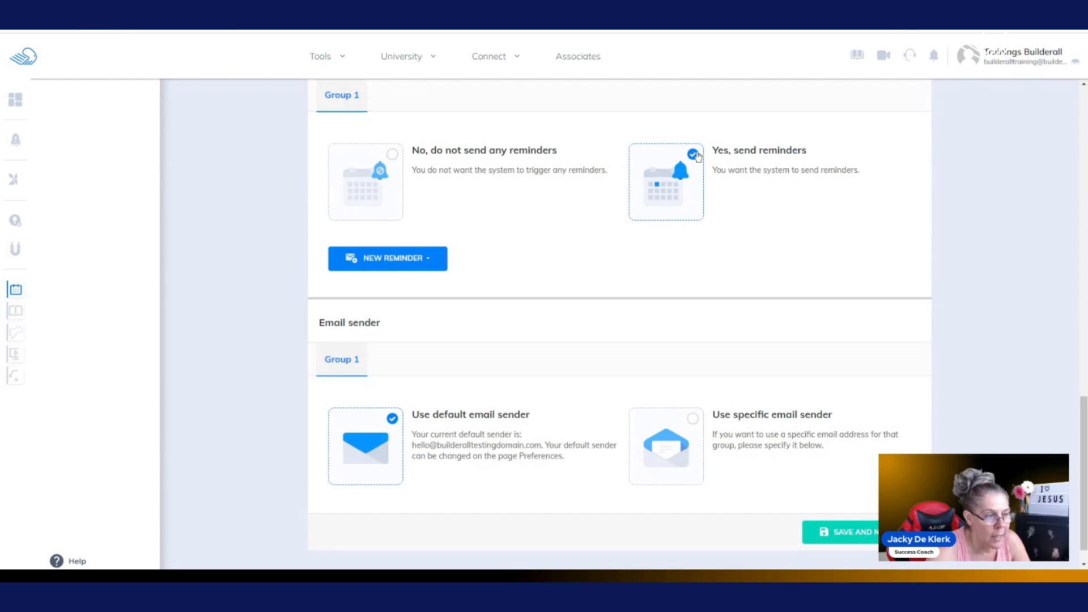
left_click(427, 258)
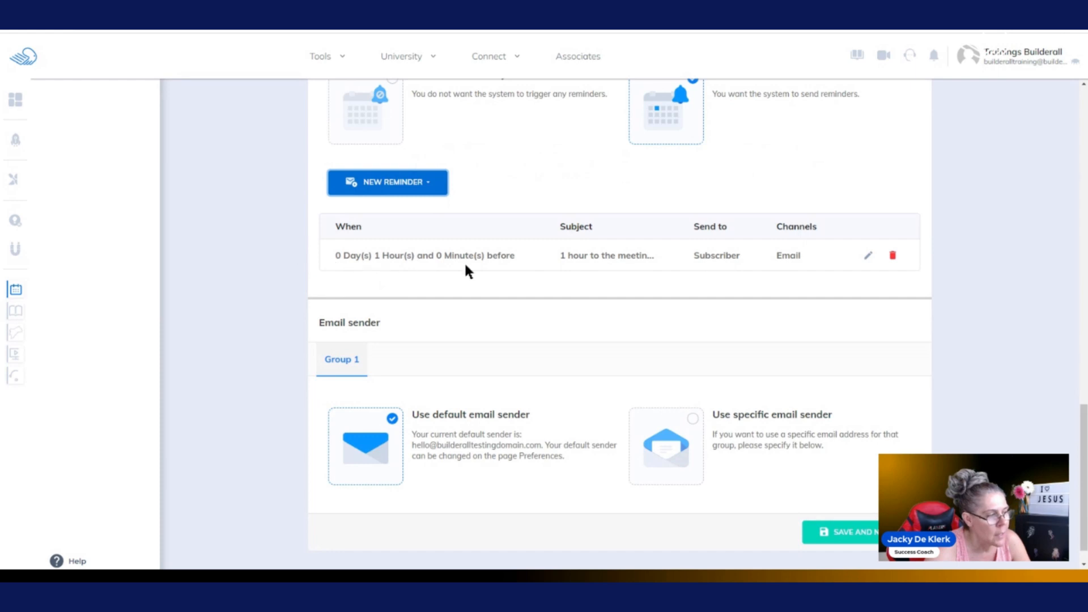
Examine the reminder's Email, SMS and WhatsApp versions and its timing settings, and close it with its settings kept
left_click(869, 258)
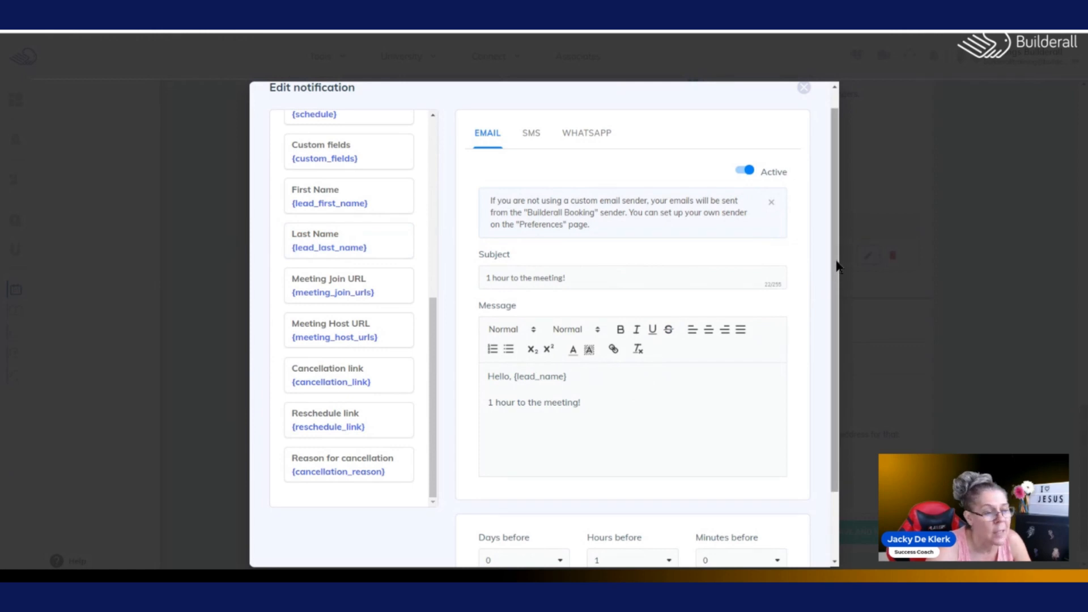
left_click_drag(837, 267, 833, 419)
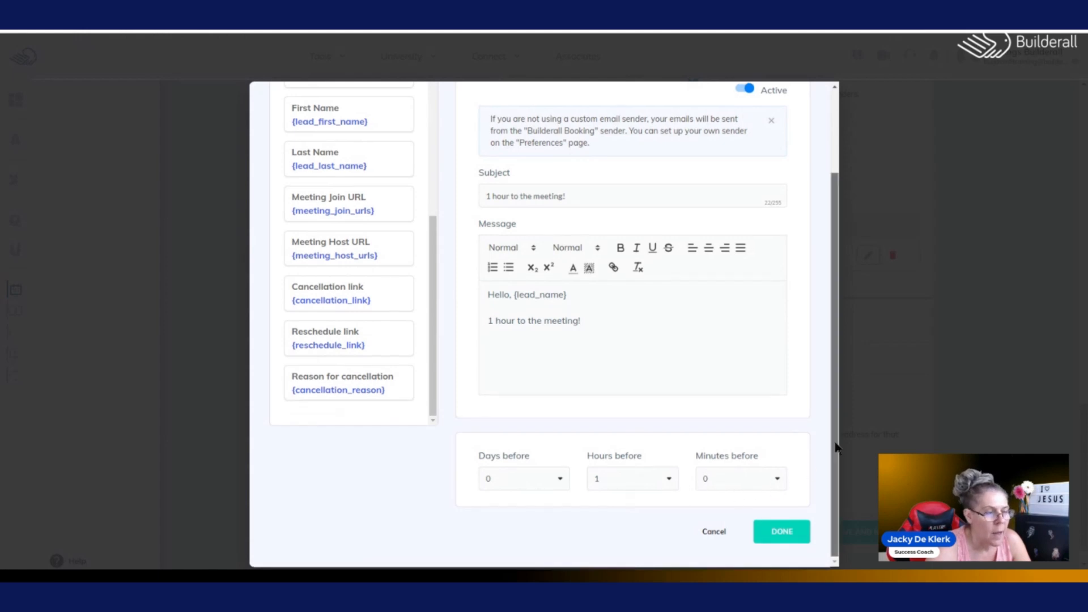
left_click_drag(836, 449, 835, 388)
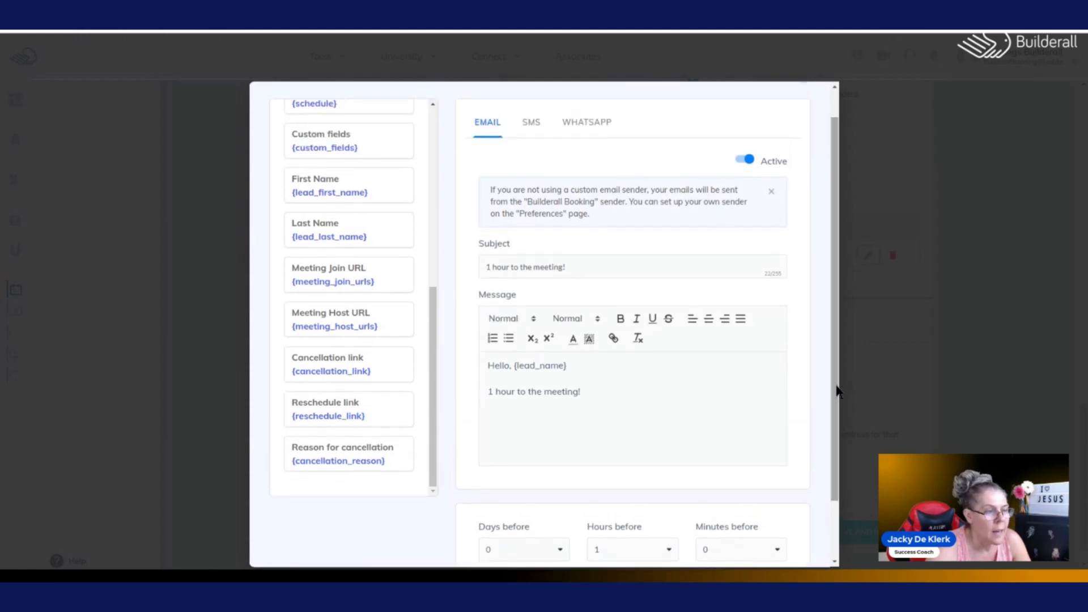
left_click(530, 122)
left_click(592, 127)
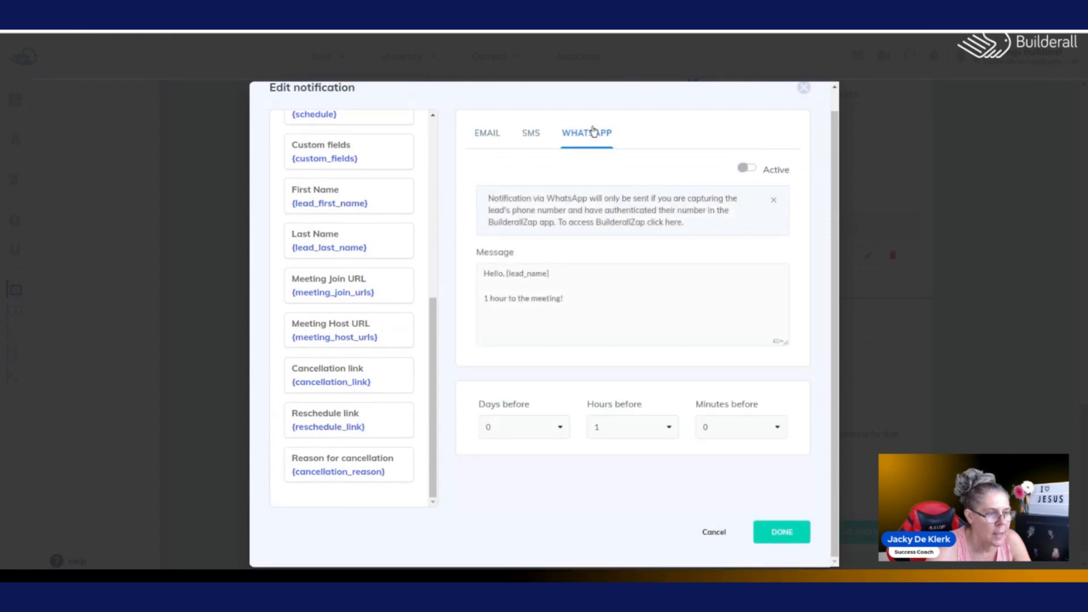
left_click(488, 133)
scroll(836, 322, "down", 3)
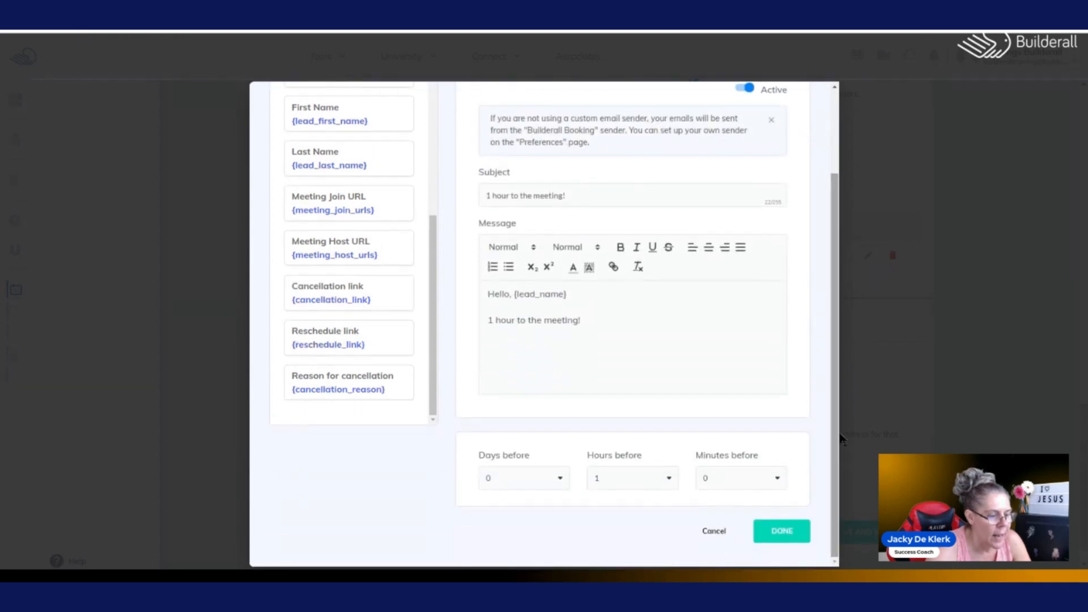
left_click(790, 528)
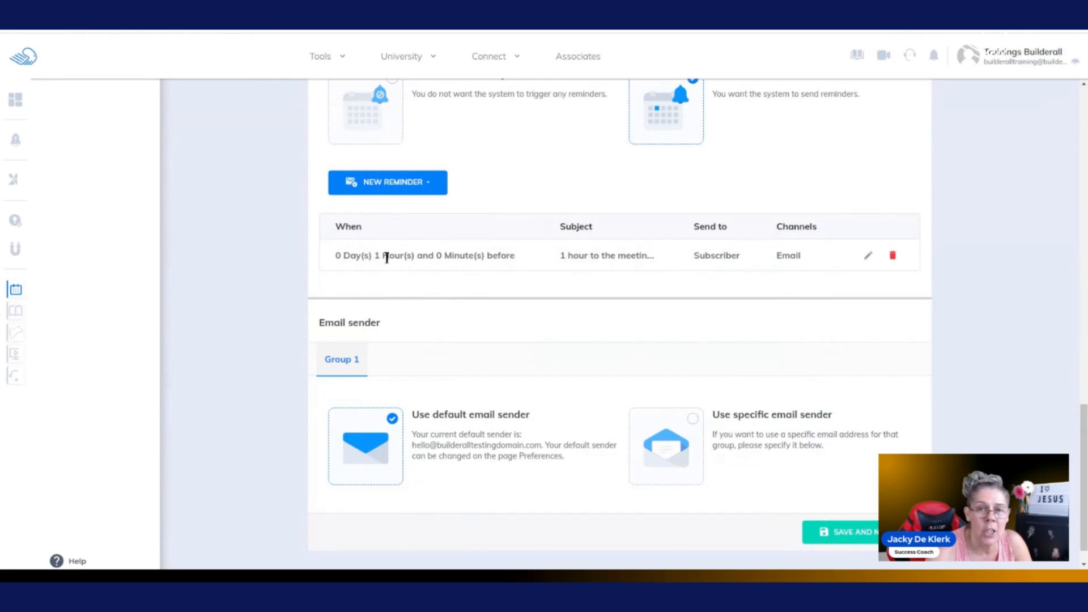
Add a second subscriber reminder for Group 1 and set it to 1 day, 0 hours and 0 minutes before the meeting
left_click(357, 182)
left_click(358, 208)
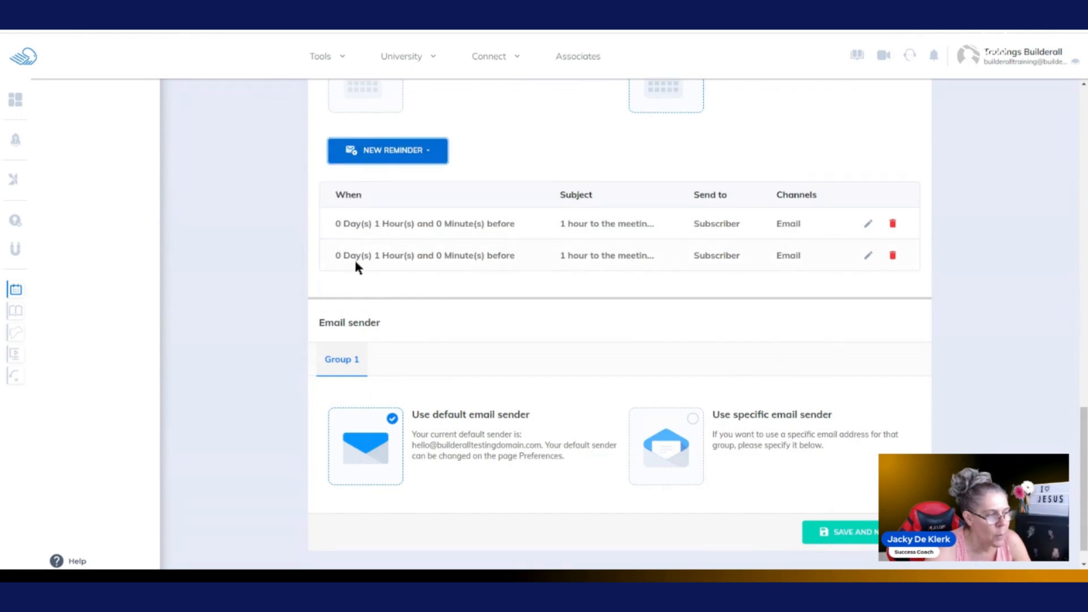
left_click(867, 223)
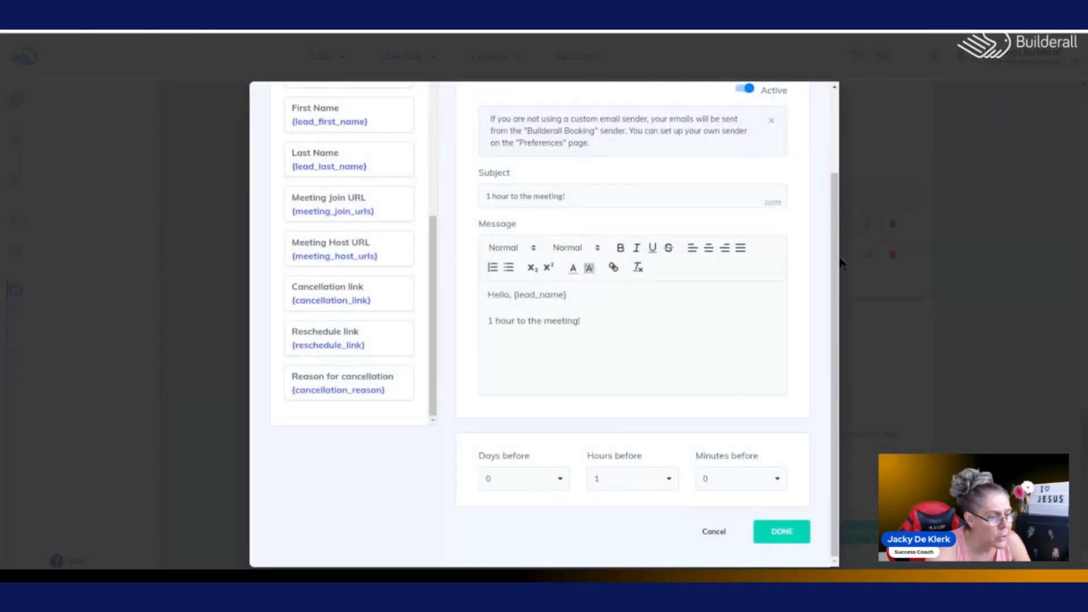
left_click(667, 479)
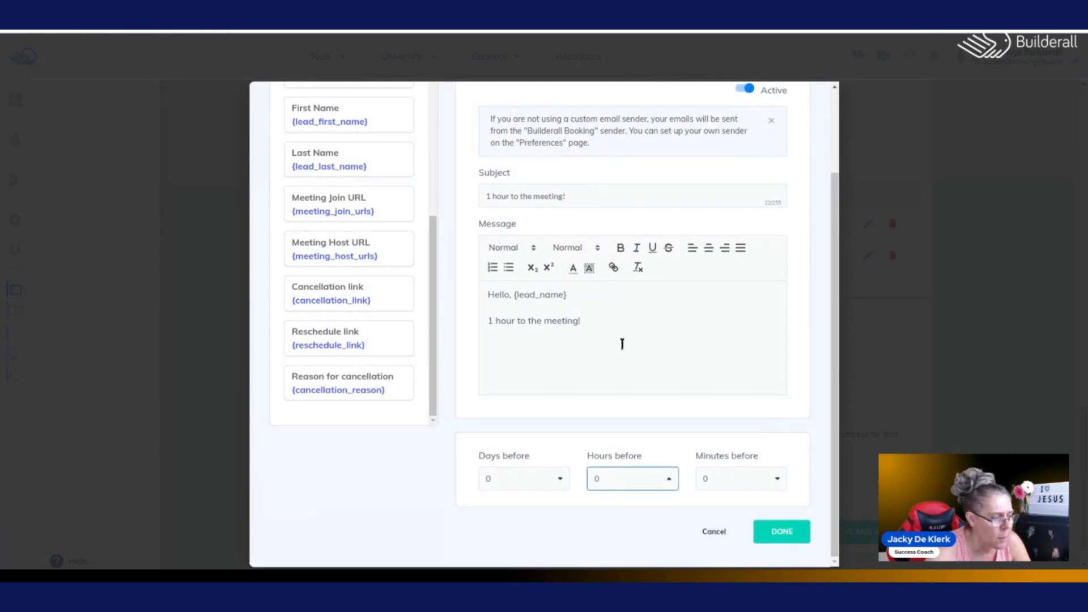
left_click(549, 479)
left_click(540, 462)
left_click(731, 480)
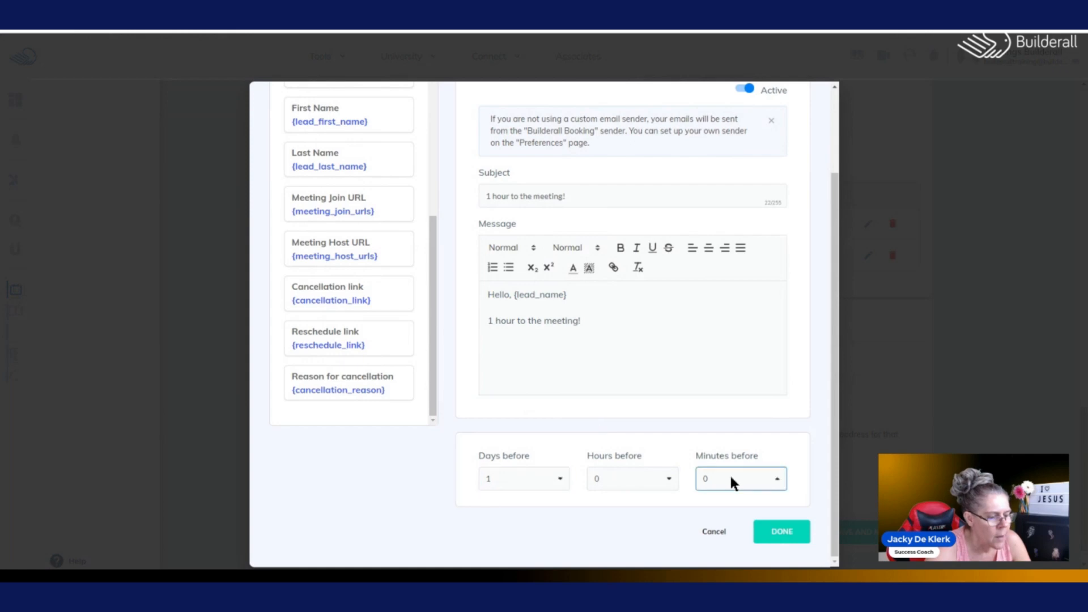
left_click(781, 531)
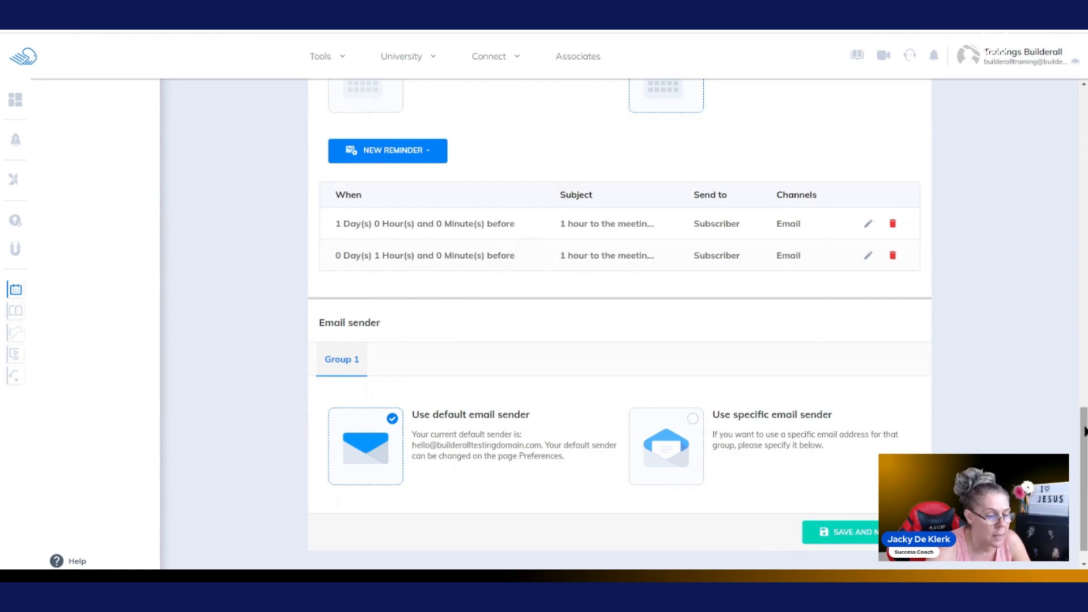
Switch Group 1 to a specific email sender and select the host's own-domain address as the sender
scroll(1083, 432, "down", 1)
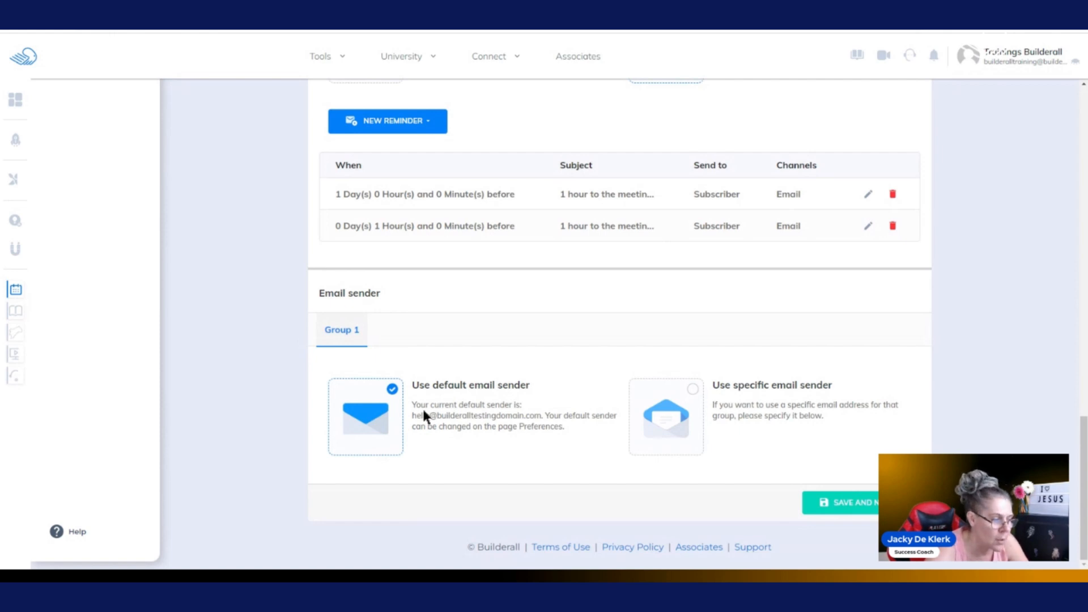
left_click_drag(413, 418, 545, 418)
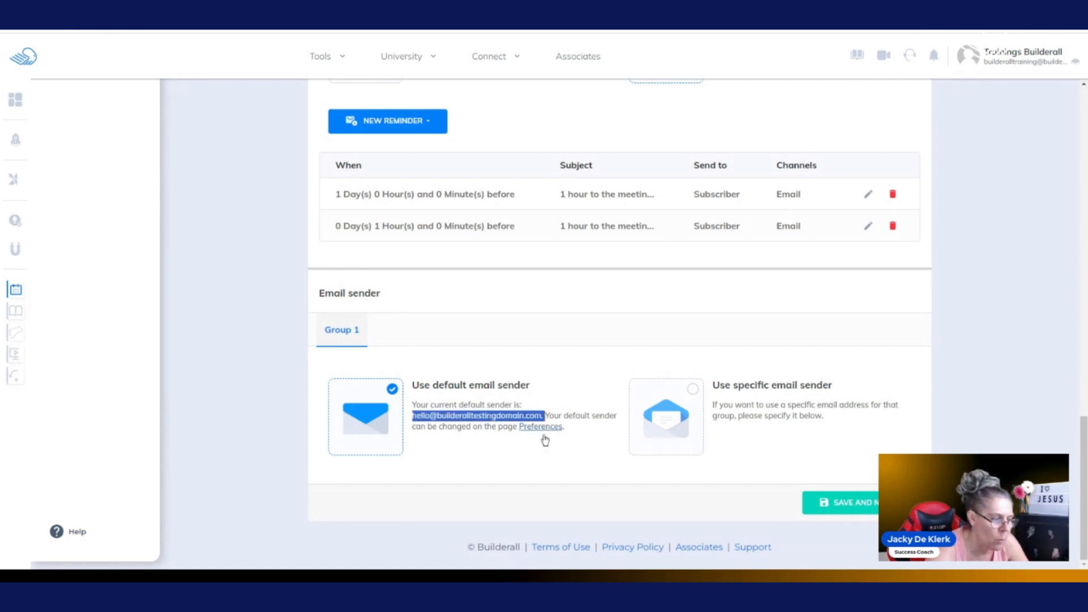
left_click(695, 396)
scroll(695, 395, "down", 2)
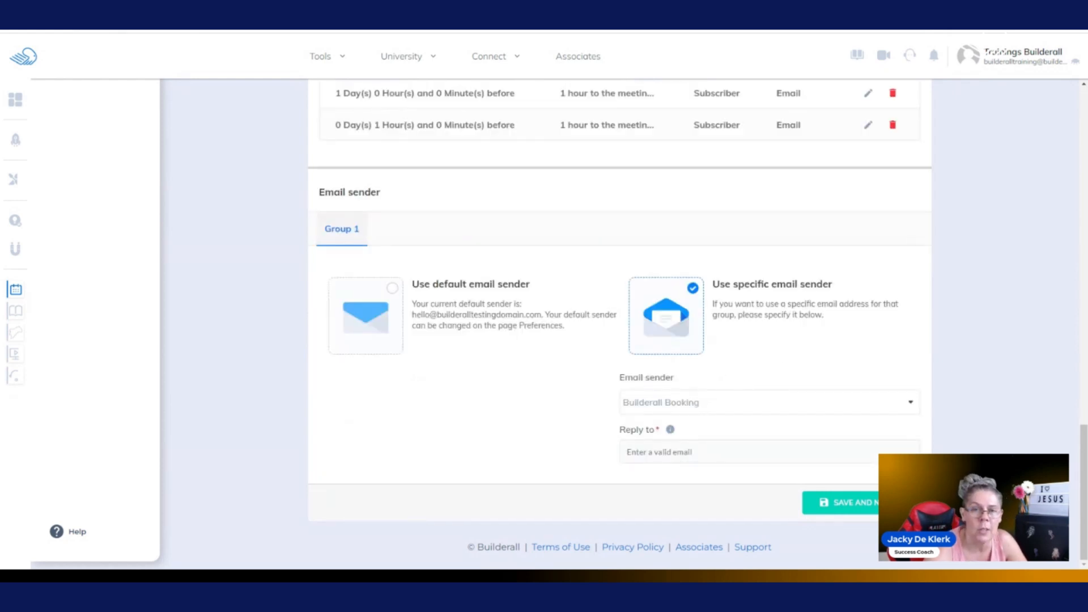
left_click(793, 401)
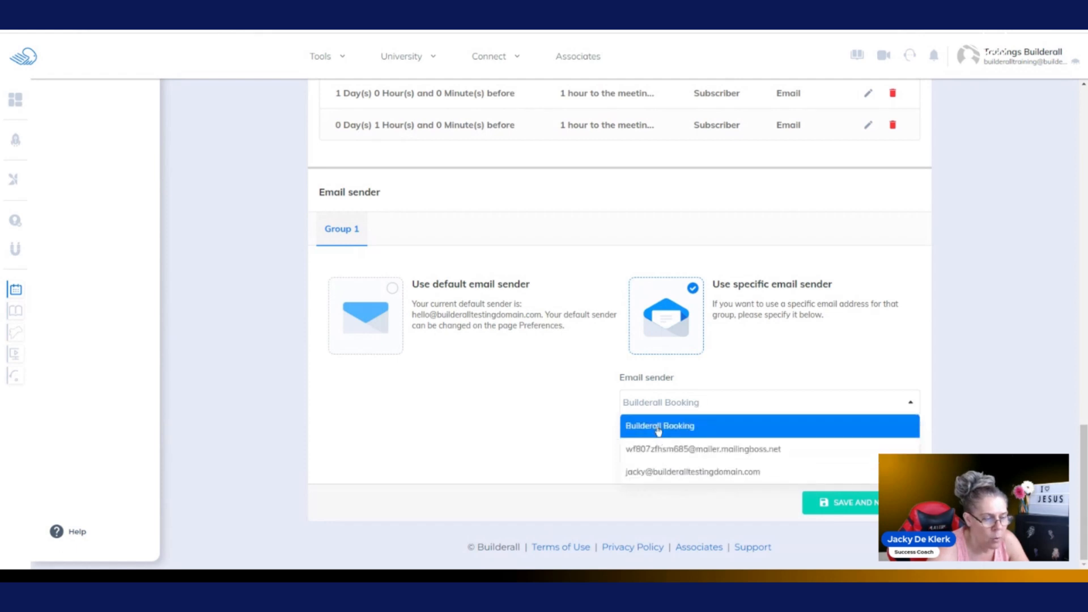
left_click(657, 473)
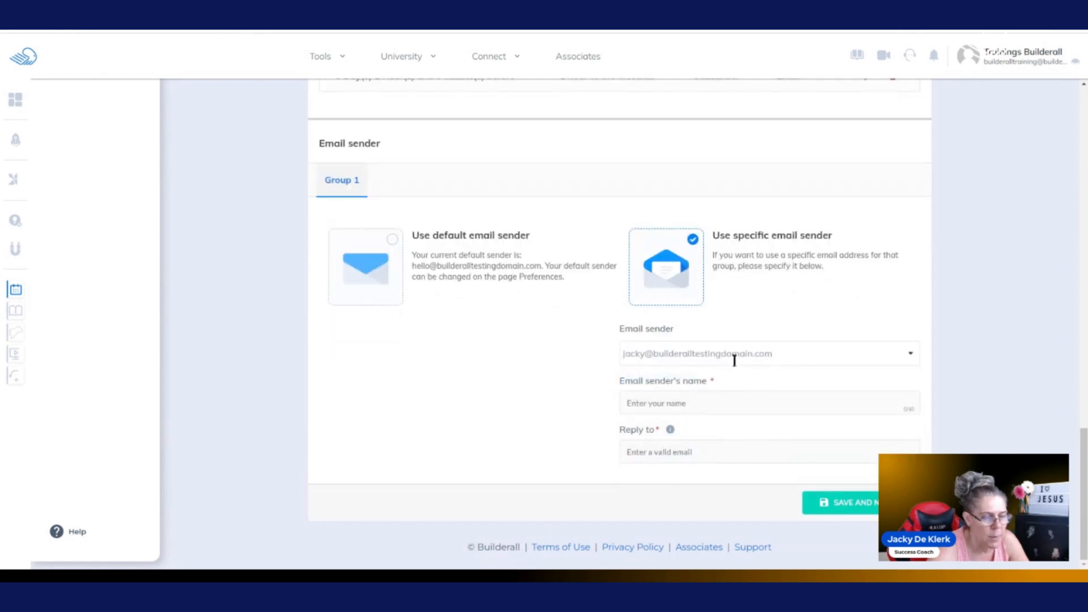
Fill in the email sender's name and the reply-to e-mail address, and save to continue to the automation settings
left_click(716, 409)
type("Jacky")
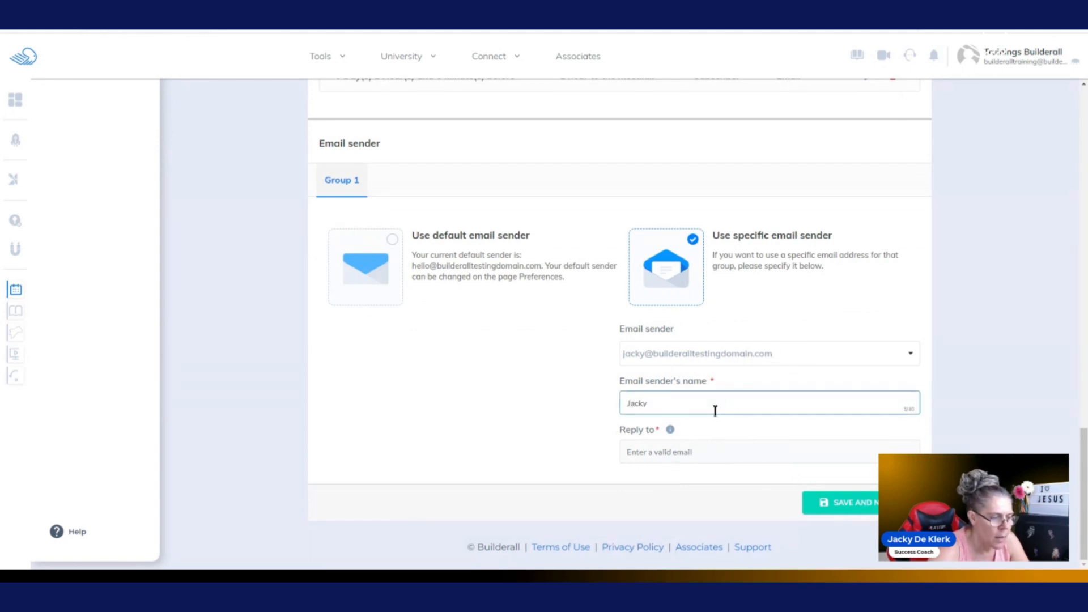
left_click(724, 451)
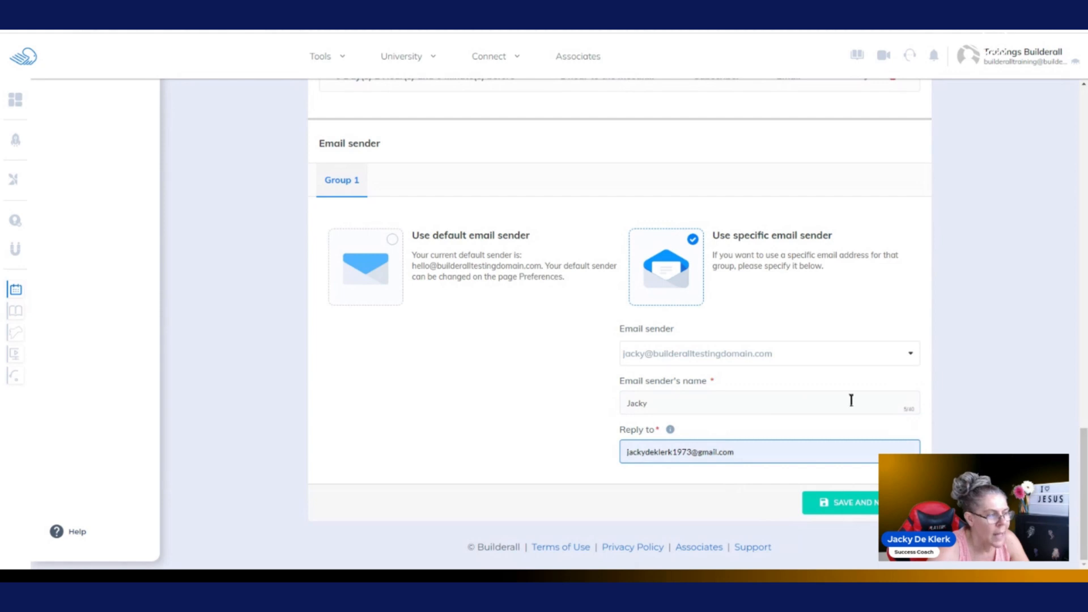
left_click(862, 501)
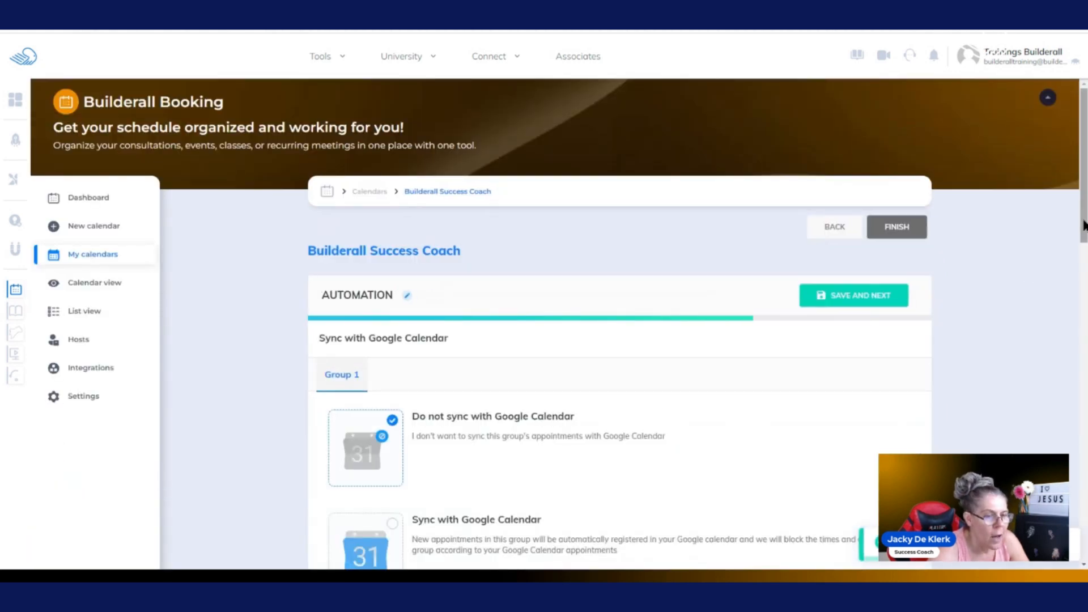
Enable Google Calendar sync for Group 1 and add a calendar entry to it
scroll(1084, 223, "down", 2)
scroll(558, 324, "down", 1)
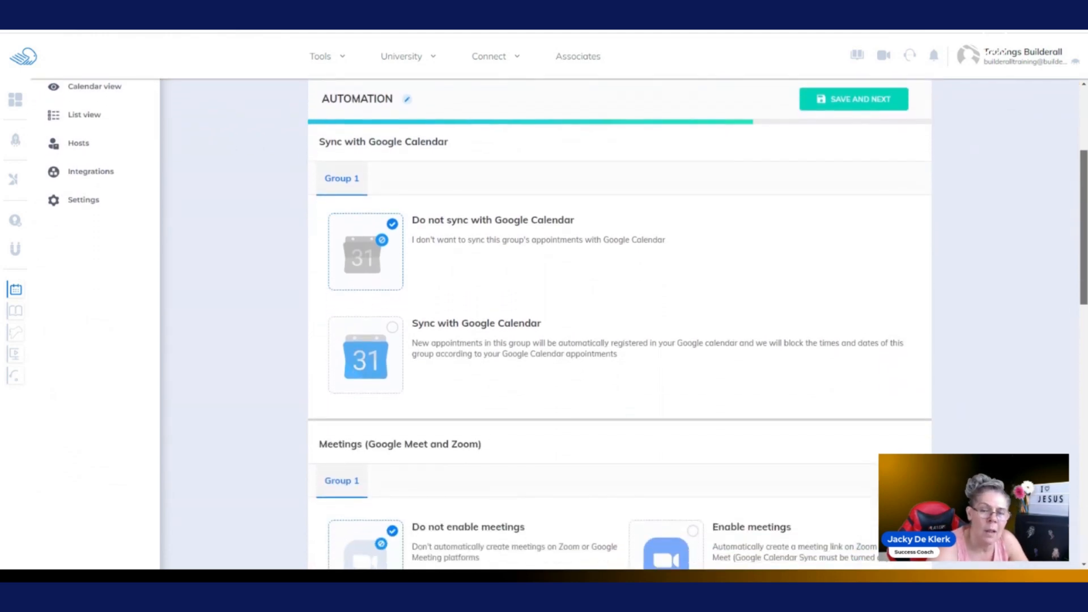
left_click_drag(1083, 227, 1083, 226)
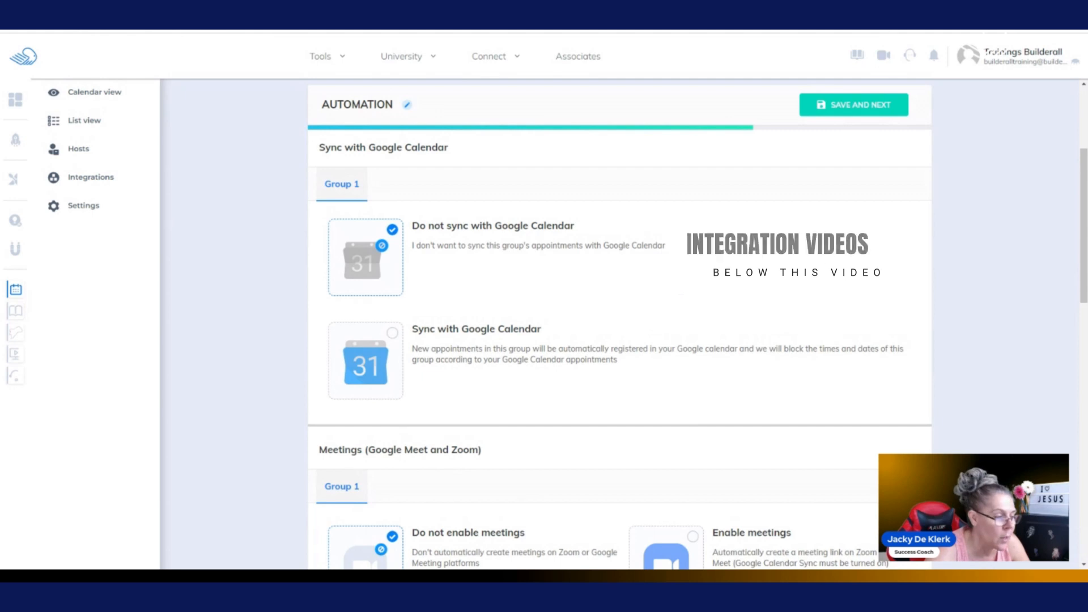
left_click(392, 334)
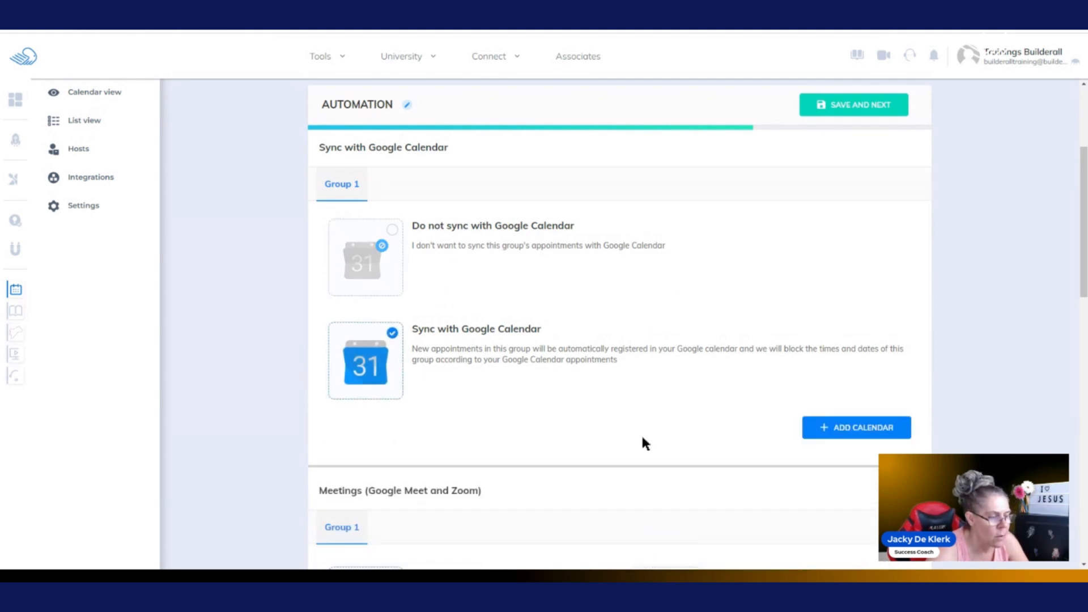
left_click(815, 436)
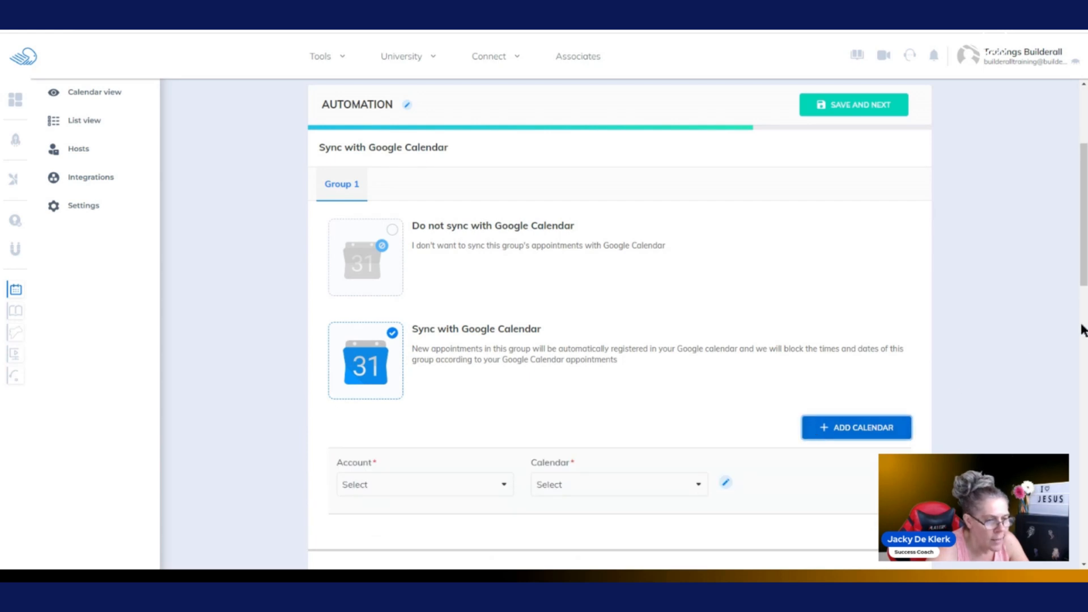
Choose the host's Google account and the Builderall Events [EN] calendar, with Read & Write (Two-Way) as the sync option
scroll(645, 372, "down", 2)
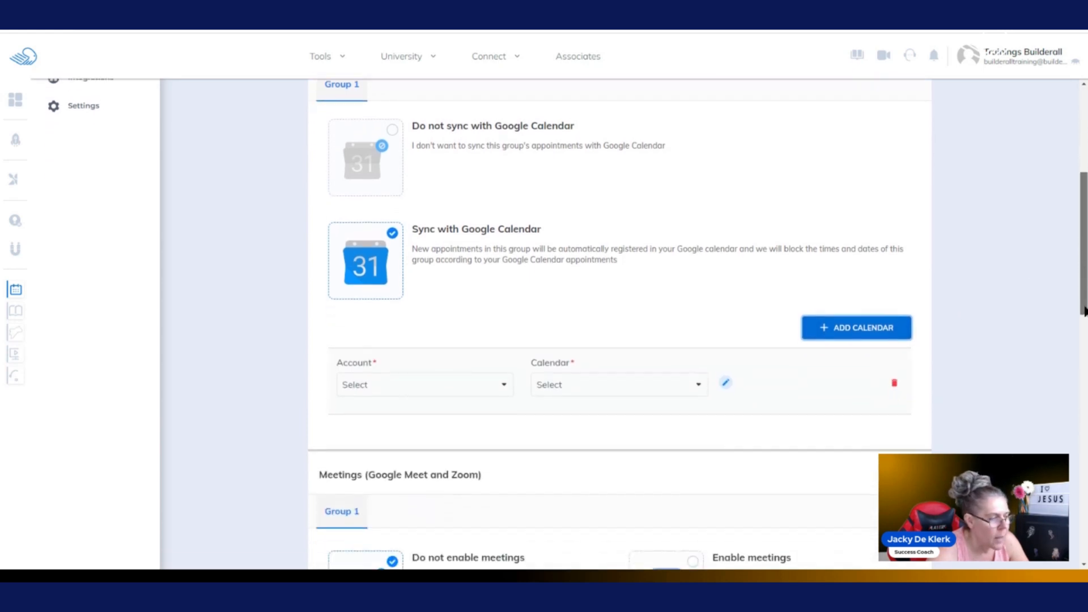
left_click(488, 377)
left_click(436, 399)
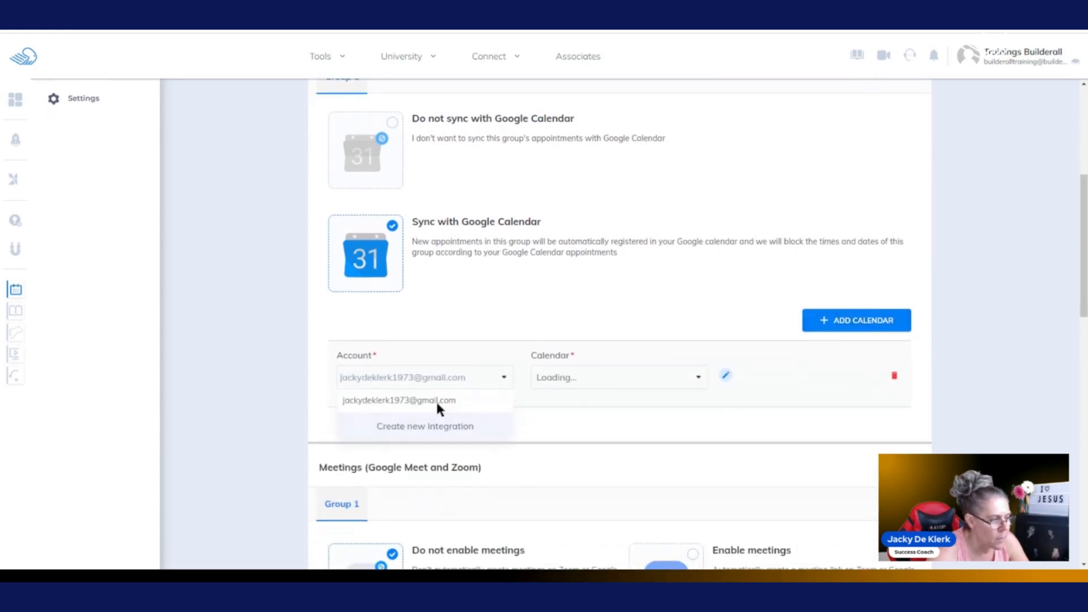
left_click(683, 377)
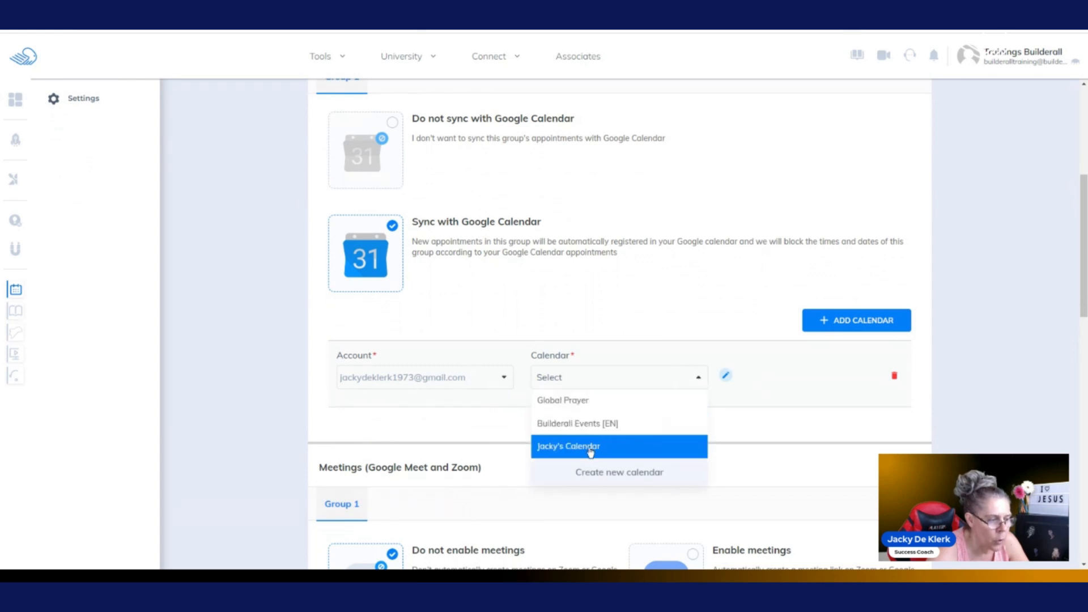
left_click(583, 426)
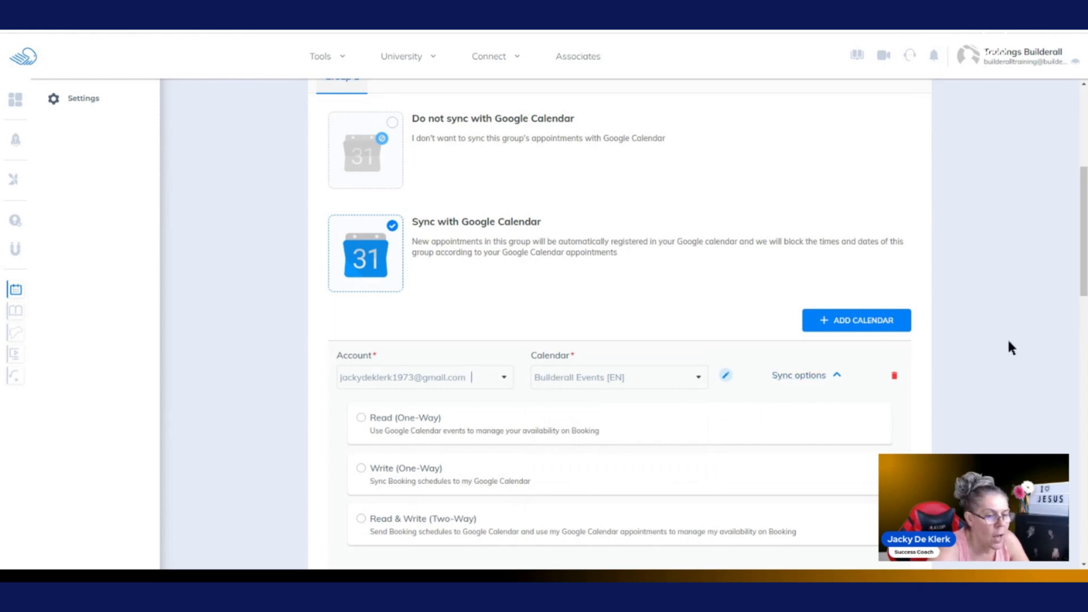
scroll(805, 340, "down", 2)
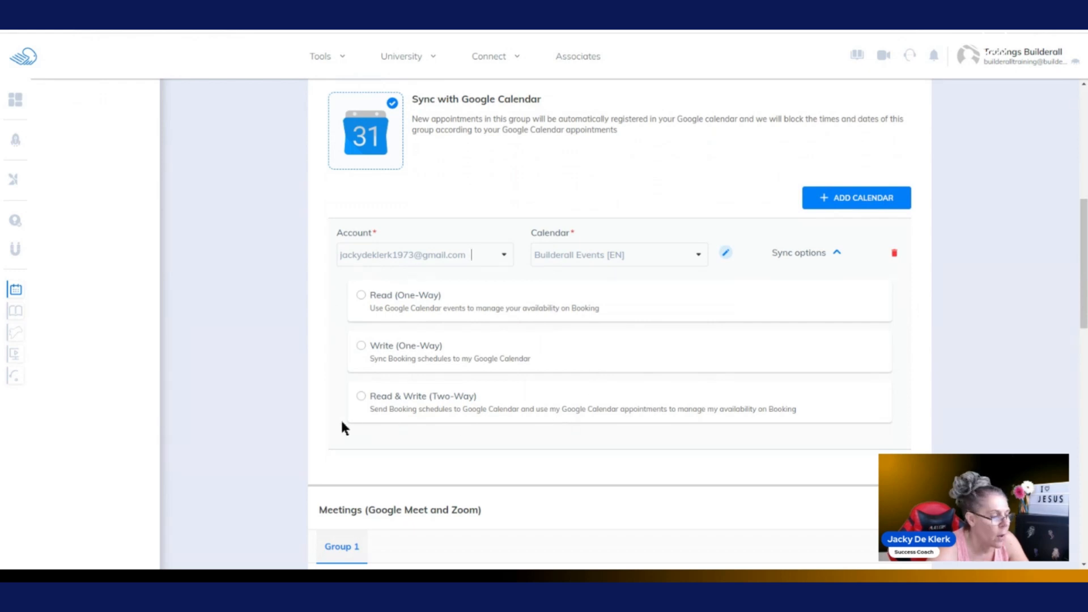
left_click(361, 395)
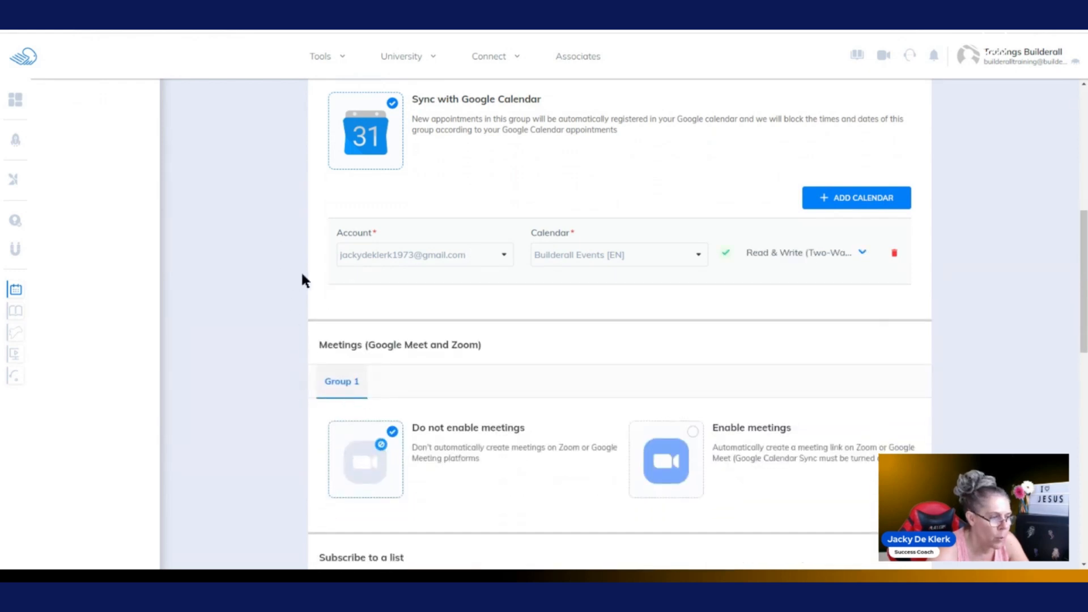
Enable meetings for Group 1 with Google Meet as the platform, creating links in the Builderall Events [EN] calendar
scroll(289, 275, "down", 2)
scroll(326, 266, "up", 1)
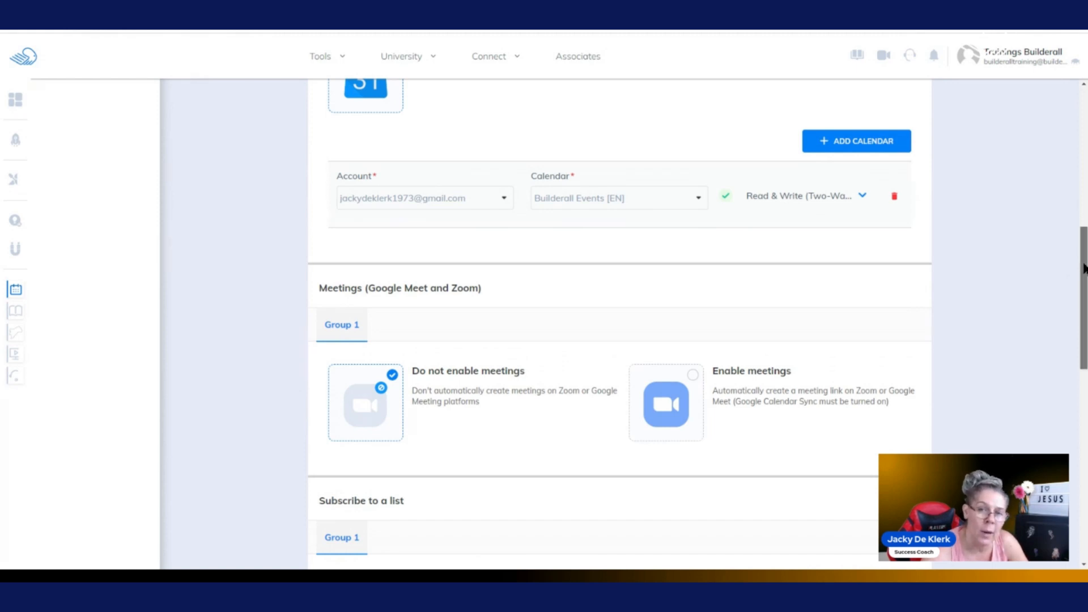
scroll(1083, 268, "down", 3)
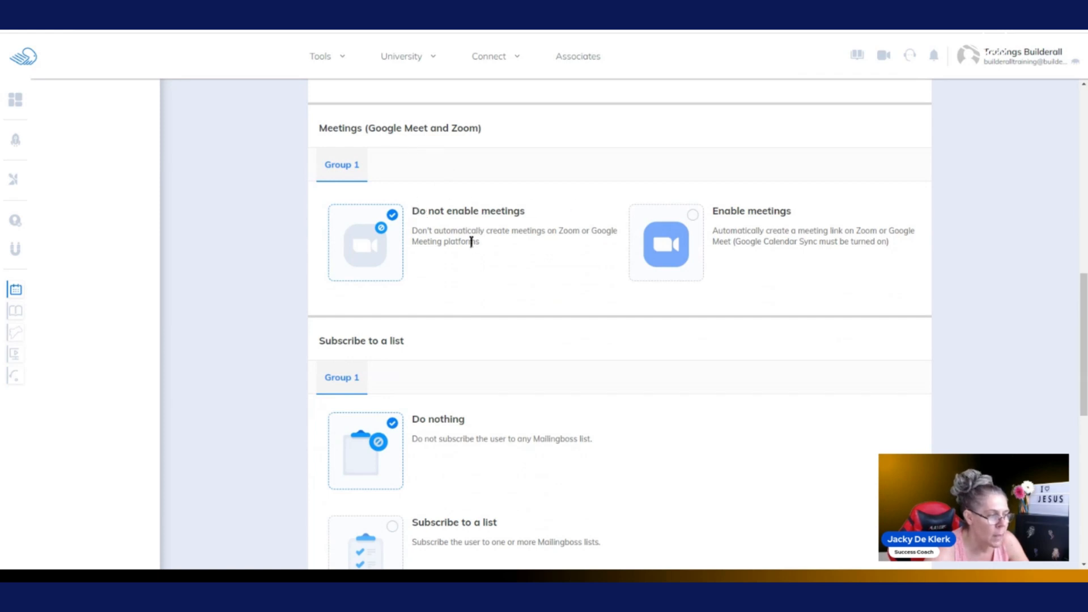
left_click(704, 217)
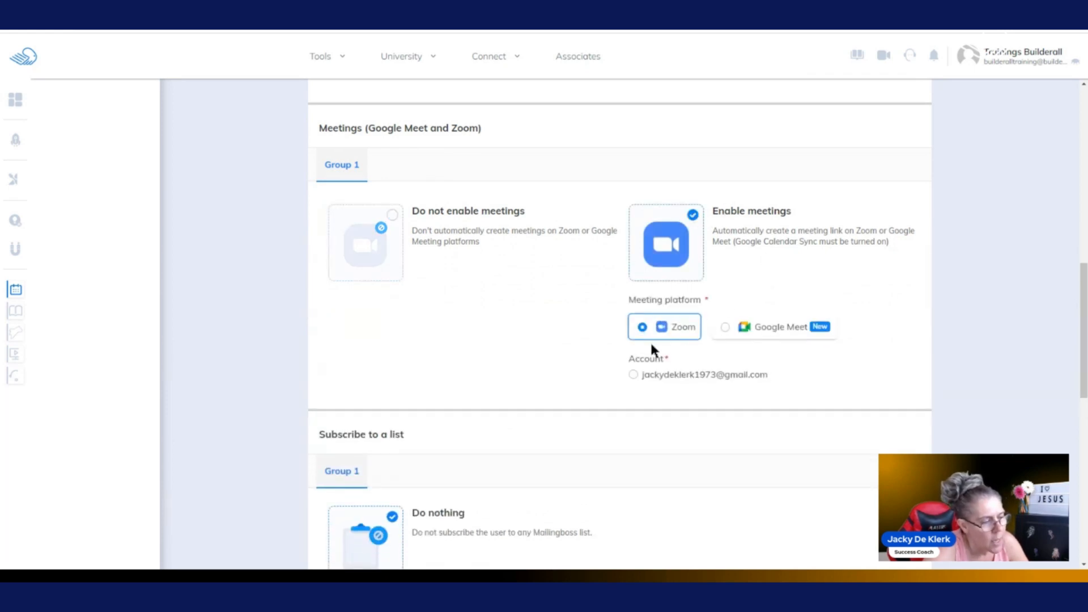
left_click(727, 326)
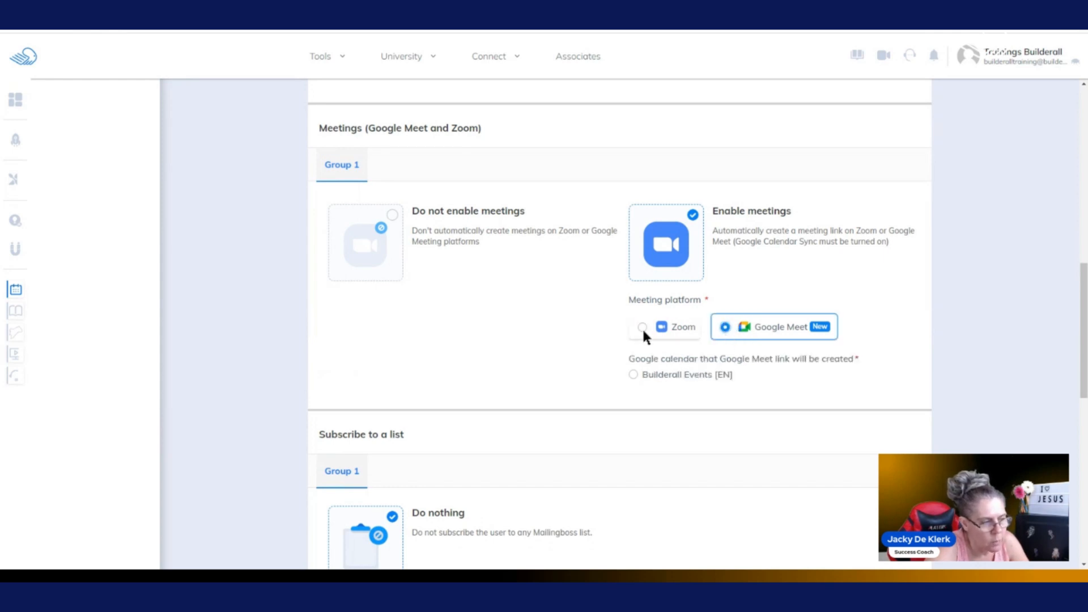
left_click(643, 329)
left_click(725, 327)
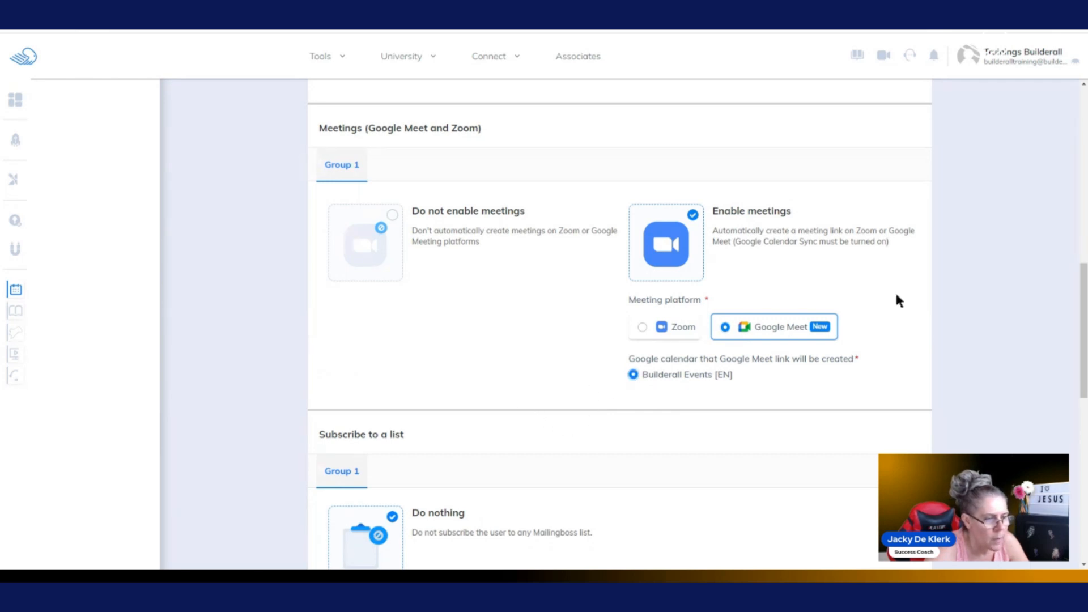
Enable list subscription for Group 1 and add the Default Form / Builderall Getting Started list
scroll(1080, 309, "down", 5)
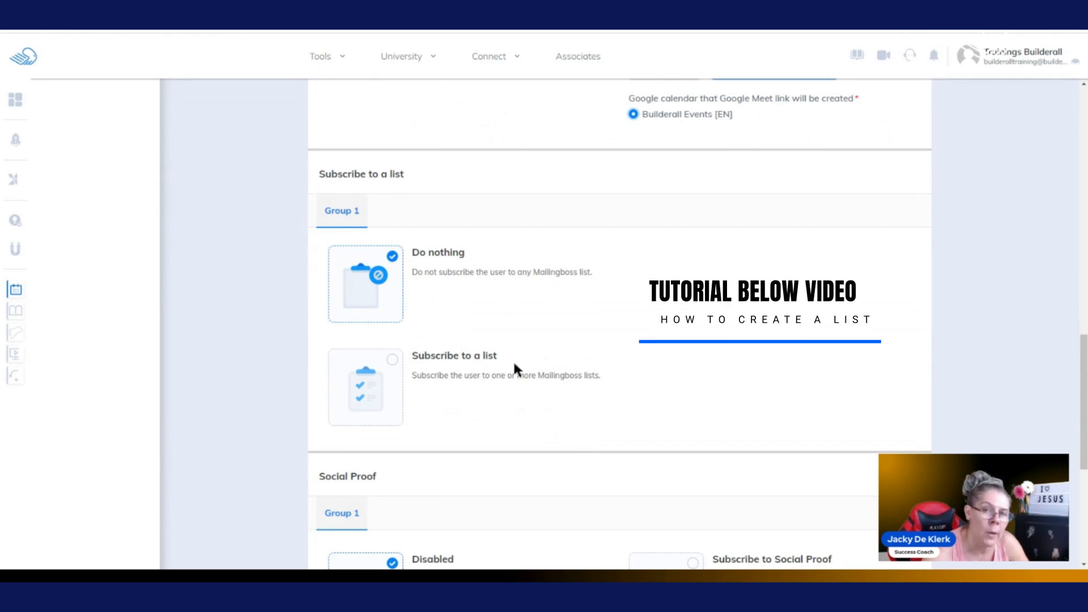
left_click(393, 361)
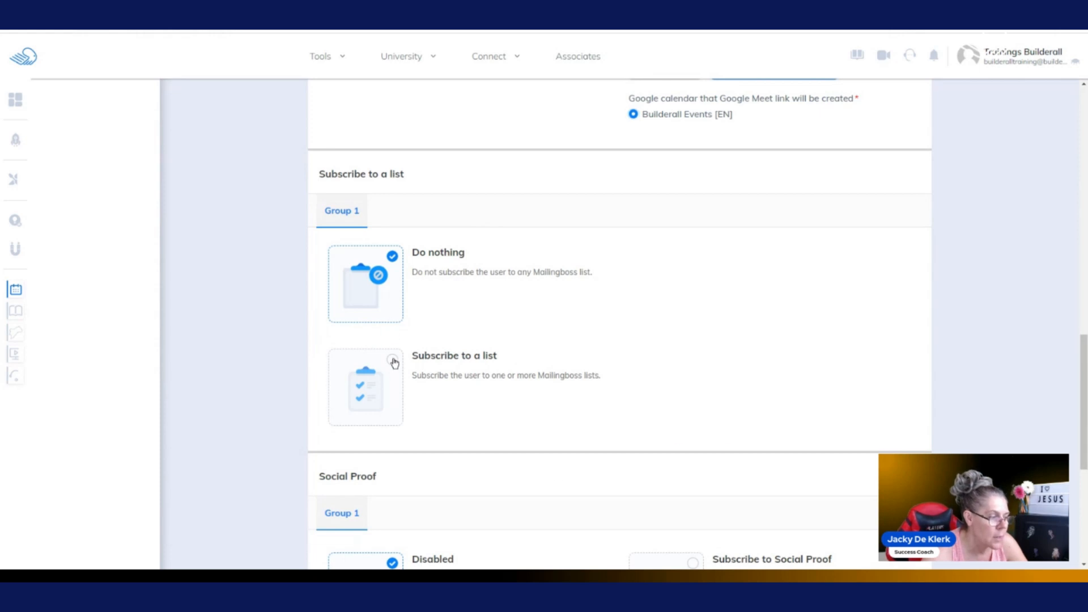
left_click(653, 461)
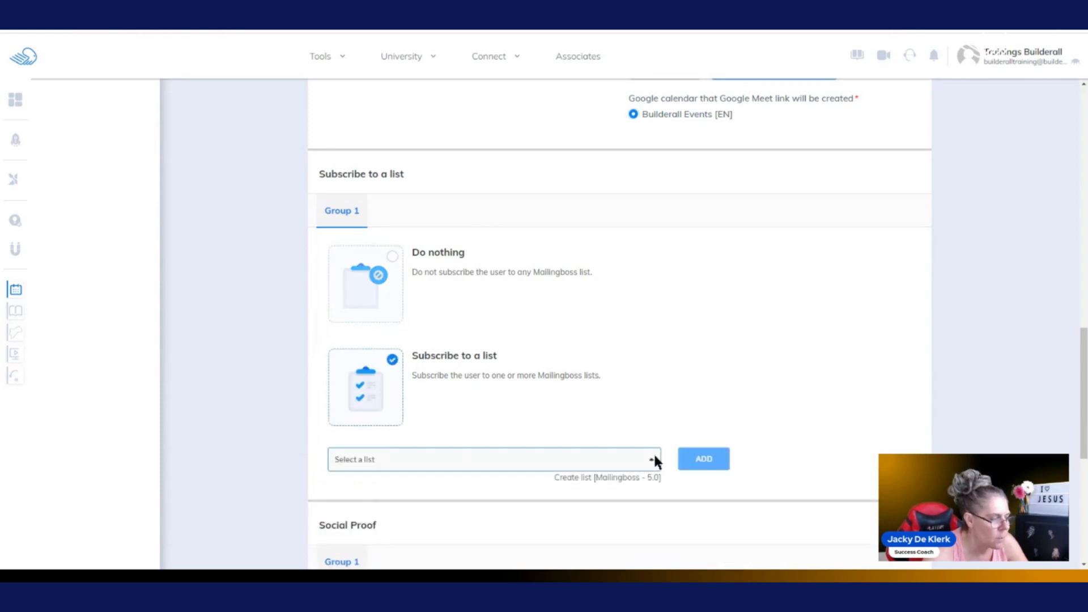
left_click(627, 468)
left_click(685, 462)
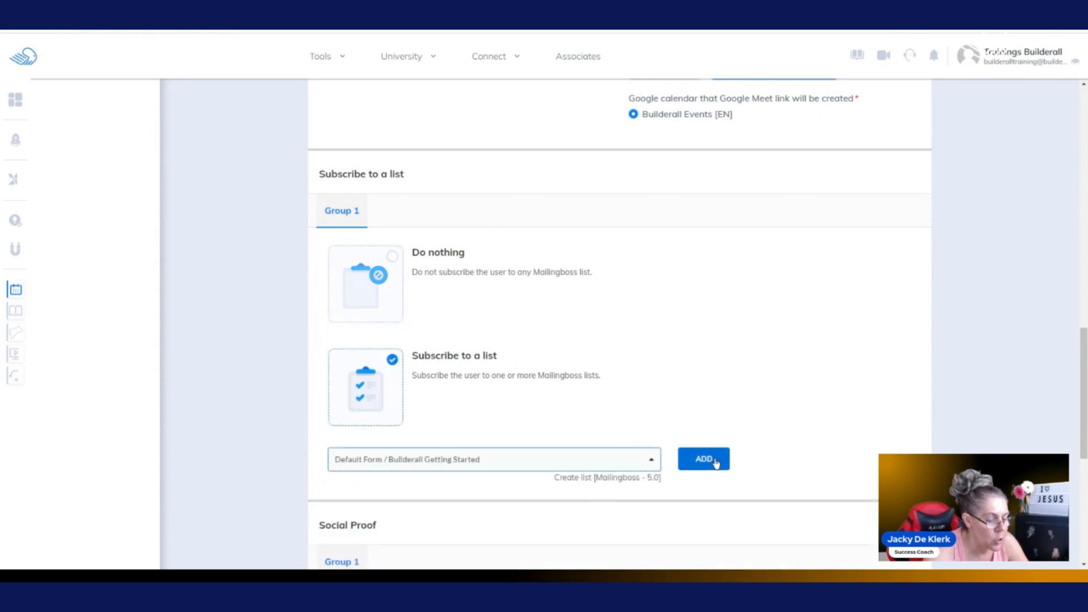
Review Group 1's automation settings from Google Calendar sync through list subscription to the Social Proof options
scroll(792, 439, "down", 3)
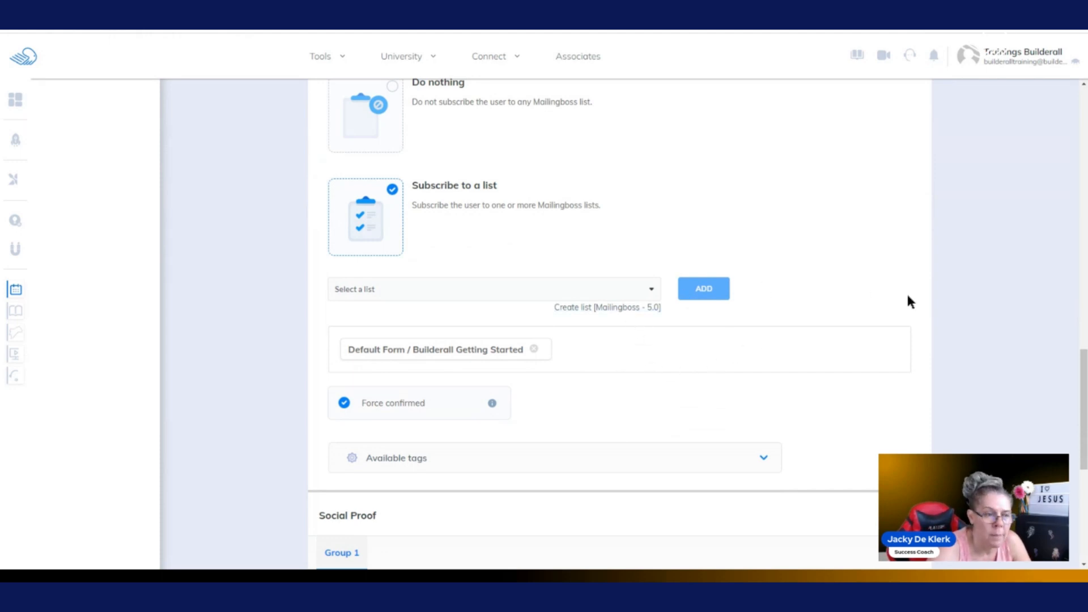
left_click_drag(1083, 386, 1083, 161)
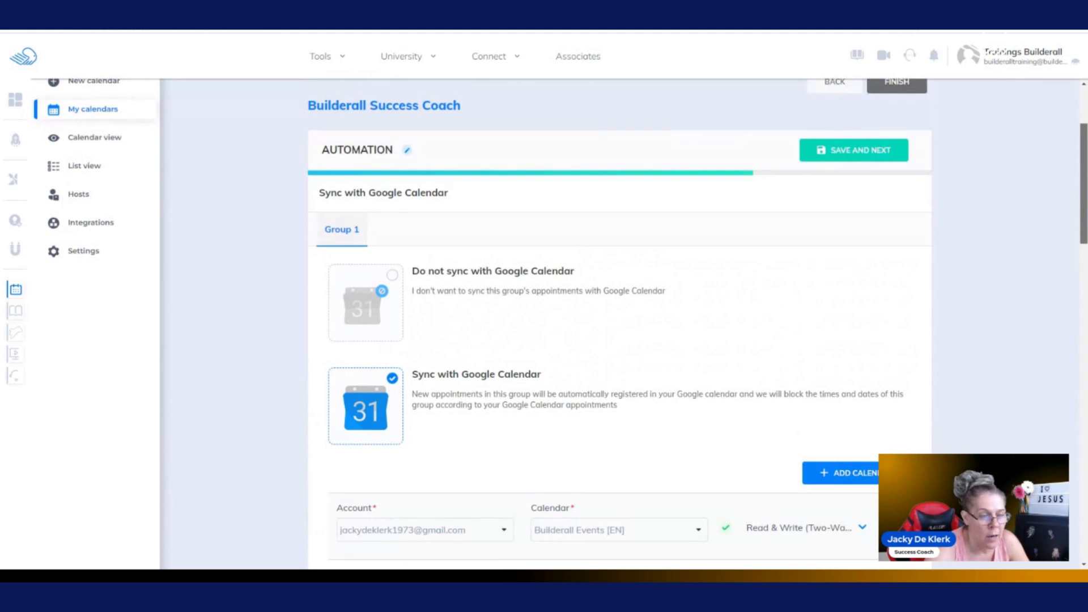
left_click_drag(1084, 169, 1085, 431)
left_click(660, 234)
left_click(634, 278)
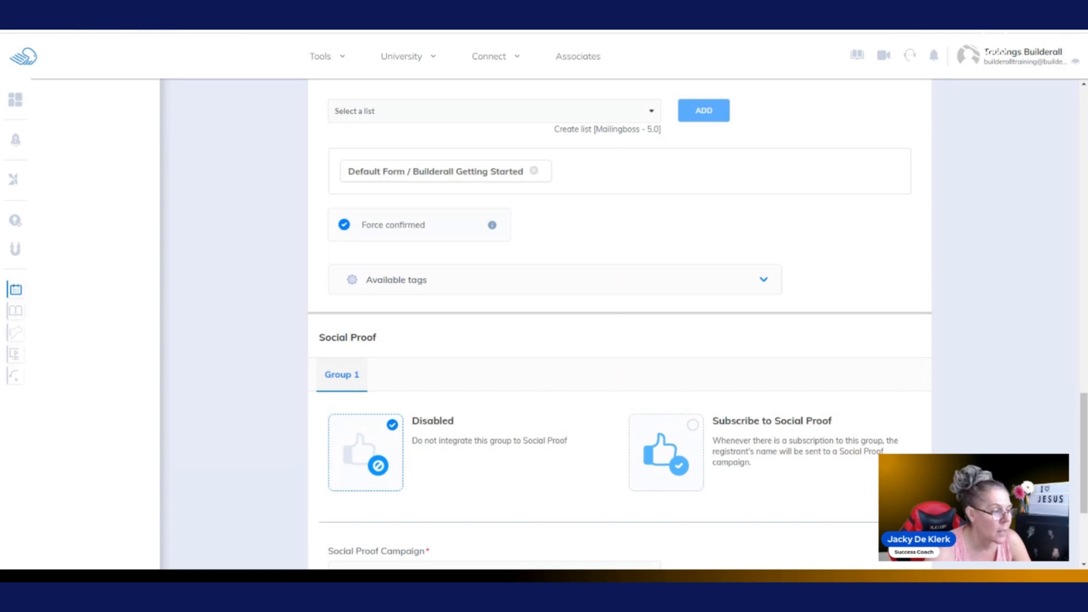
Expand the available tags for Group 1's list subscription and examine the tag names and descriptions
left_click(764, 280)
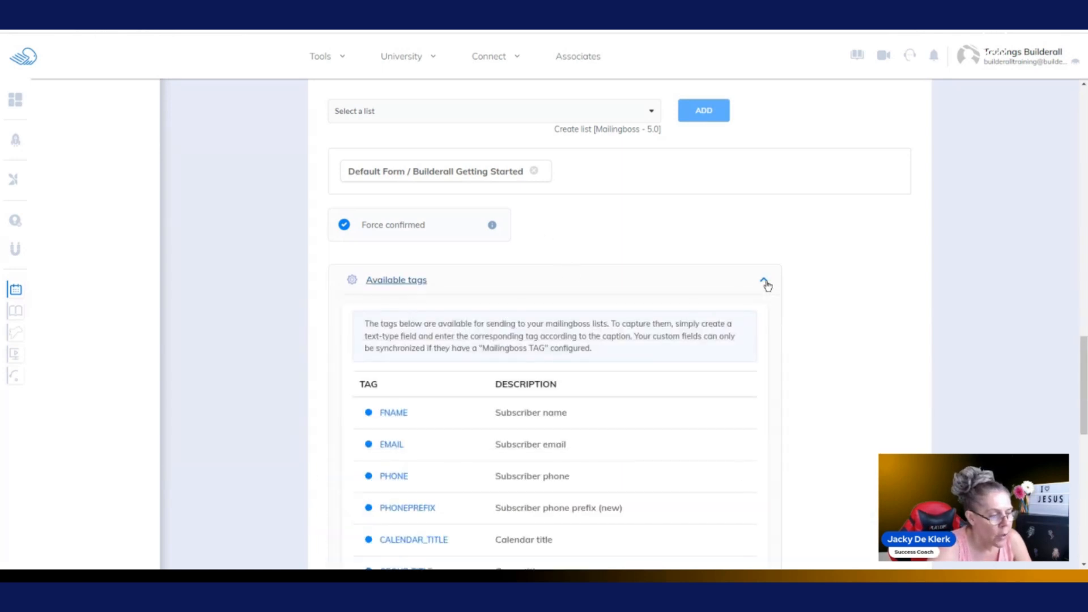
left_click_drag(1083, 374, 1084, 421)
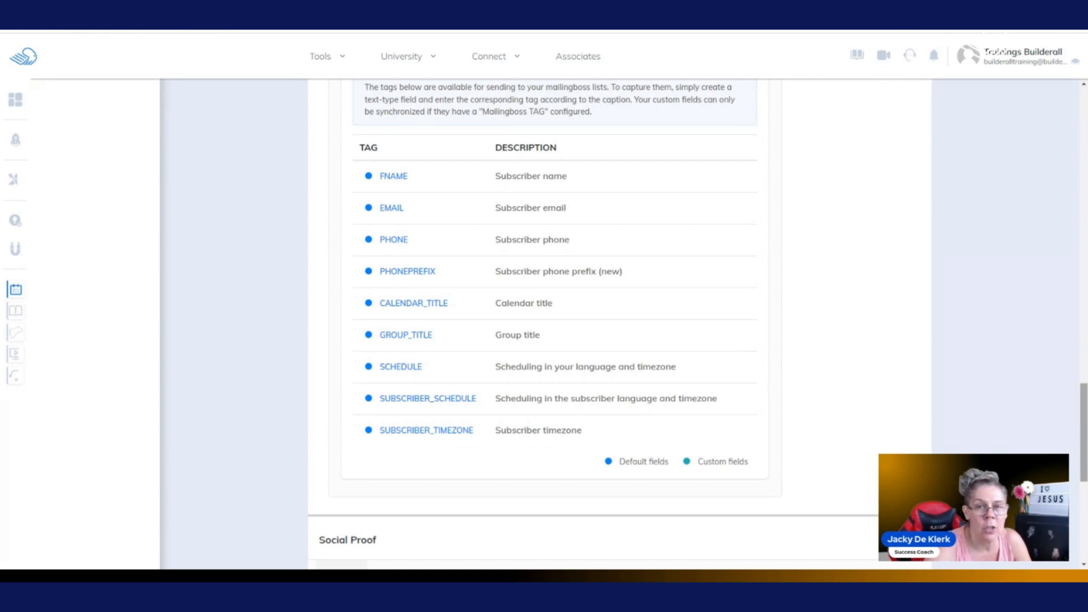
scroll(620, 323, "down", 6)
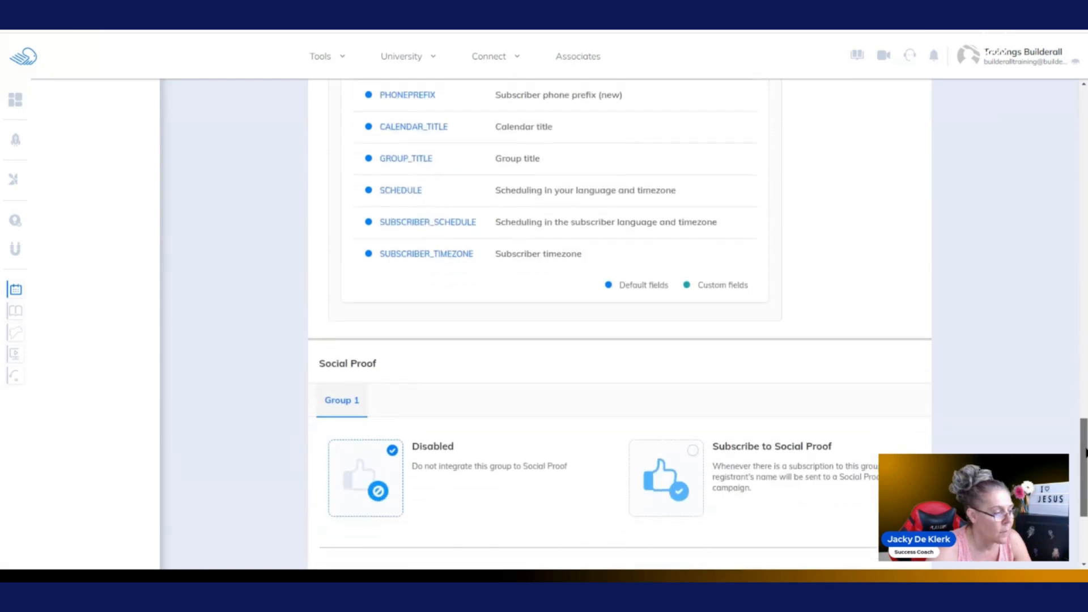
Subscribe Group 1 to Social Proof and choose Elearning as the Social Proof campaign
scroll(619, 323, "down", 1)
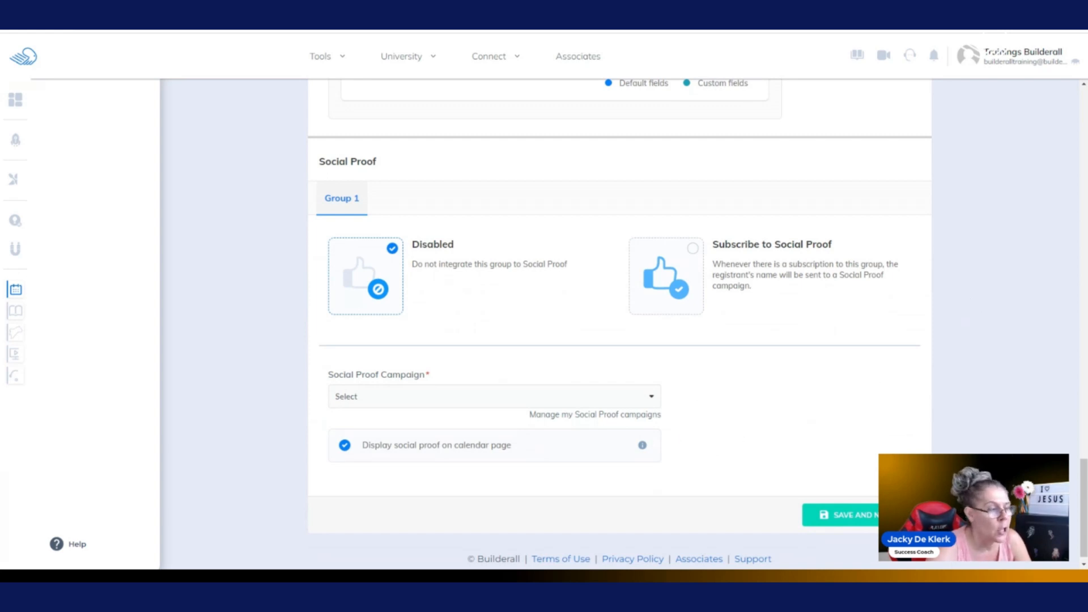
left_click(694, 251)
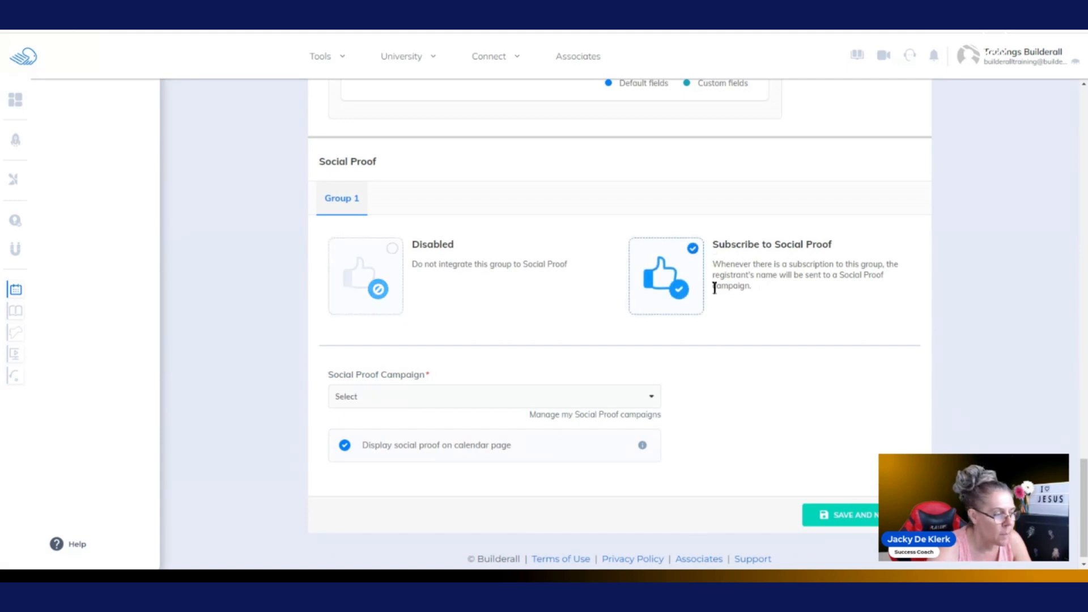
left_click(651, 397)
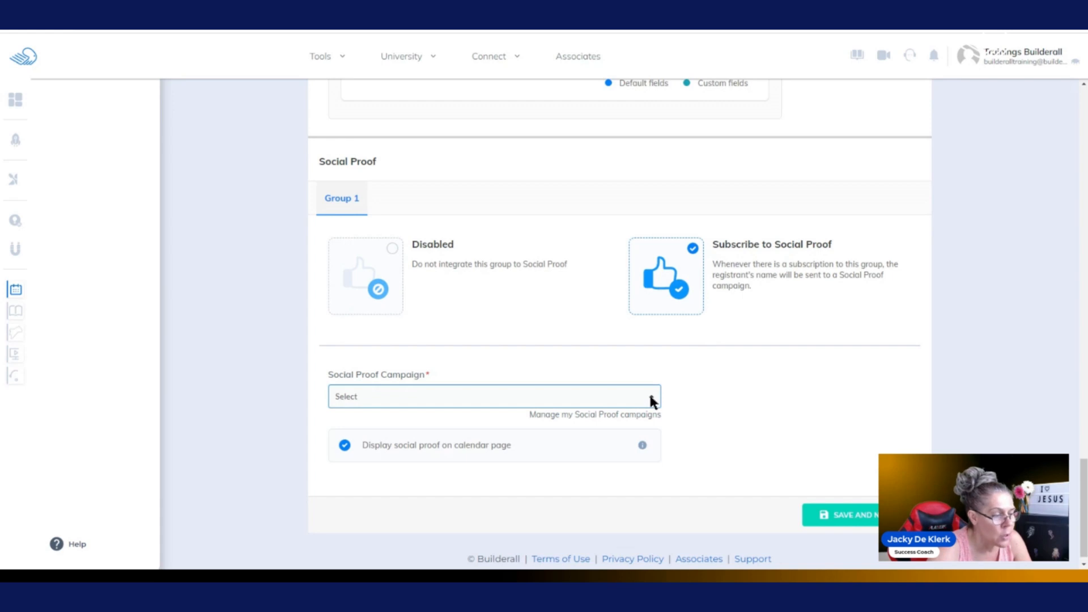
left_click(700, 408)
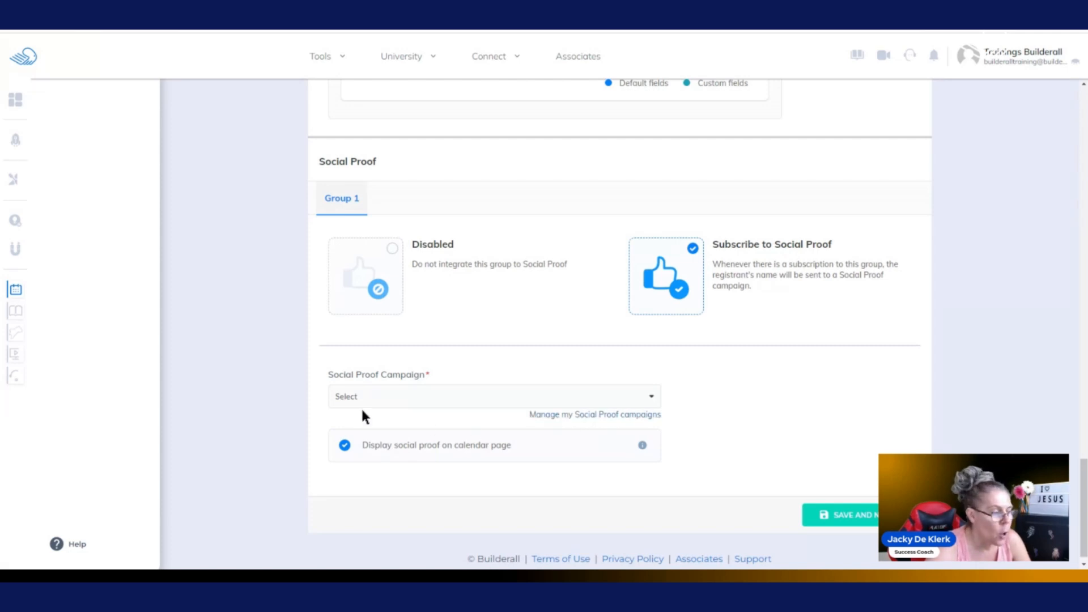
left_click(402, 400)
left_click(378, 420)
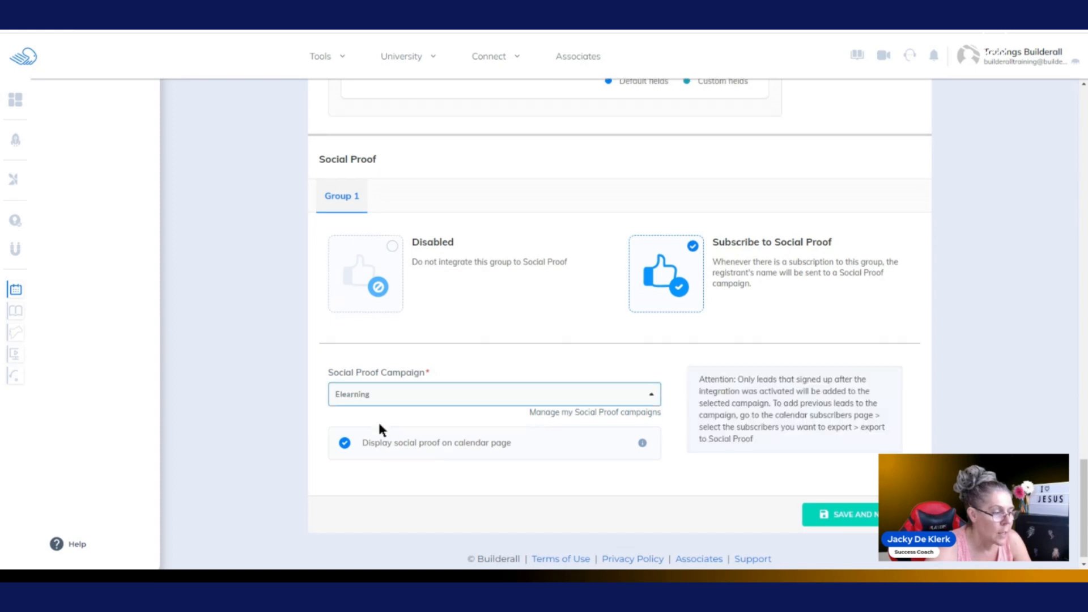
left_click(624, 405)
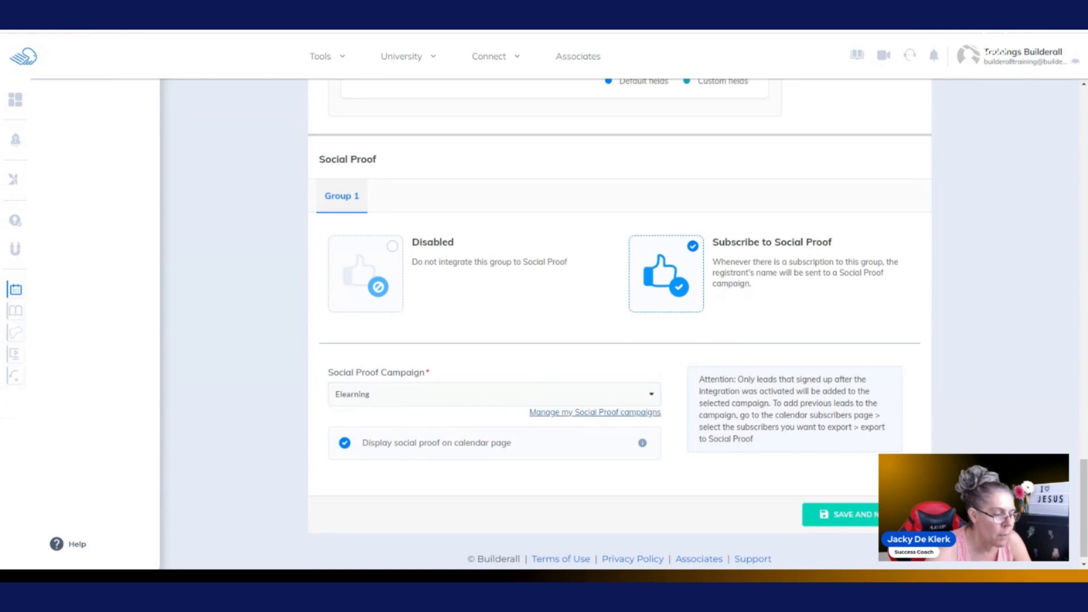
Turn off displaying social proof on the calendar page and save the automation settings, continuing to payment
left_click(595, 413)
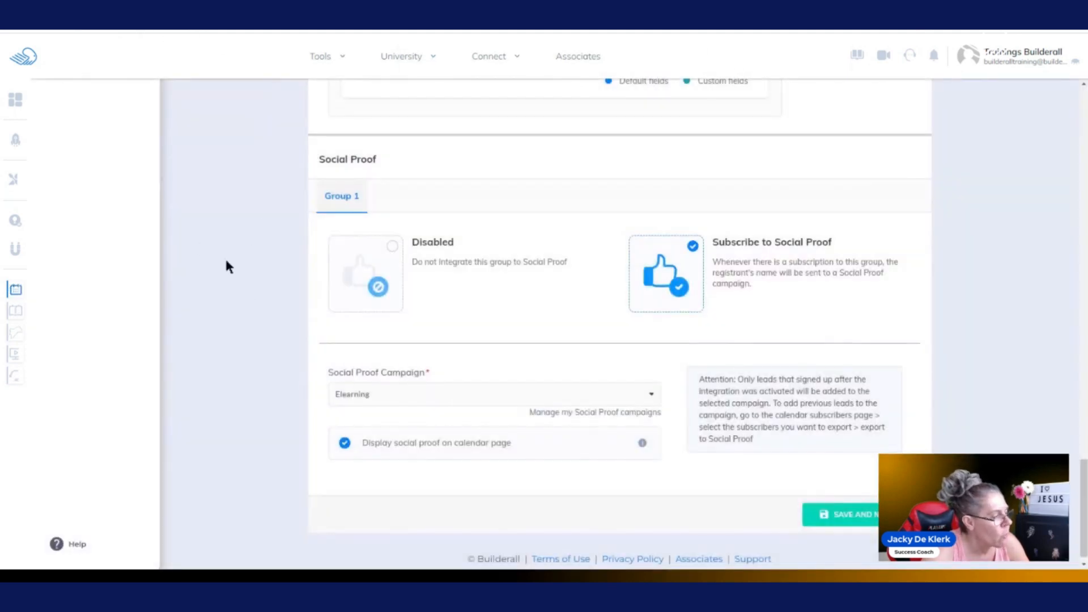
left_click(511, 399)
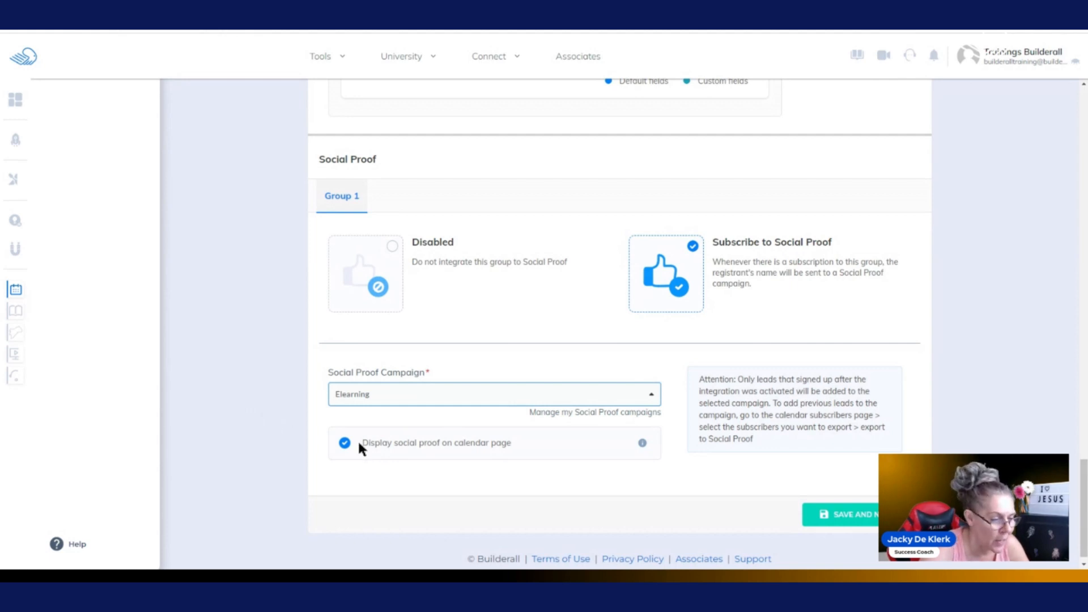
scroll(619, 323, "up", 1)
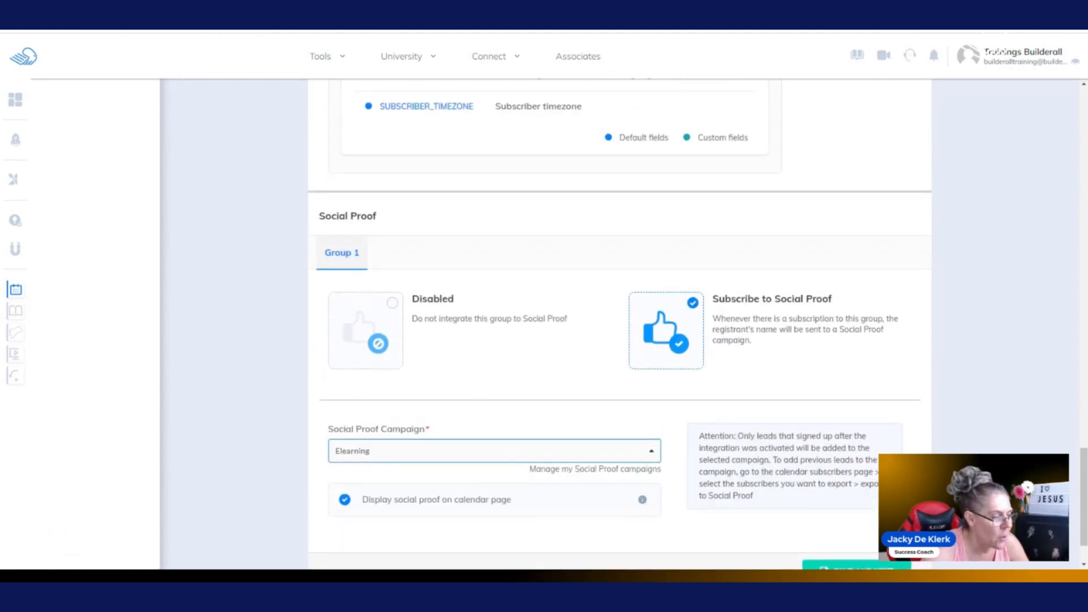
scroll(620, 323, "down", 1)
left_click(345, 443)
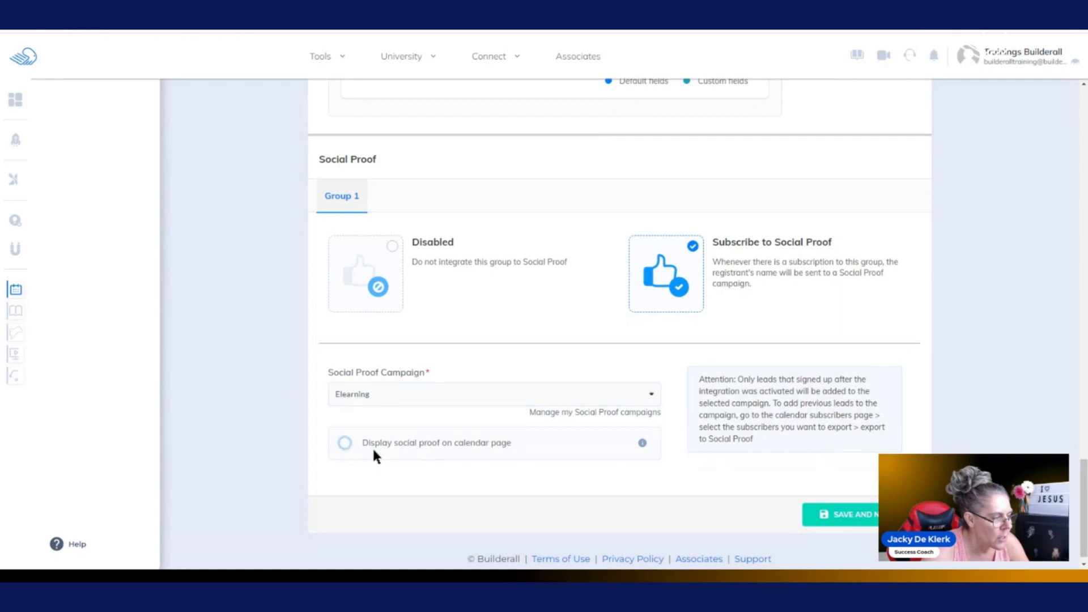
left_click(857, 512)
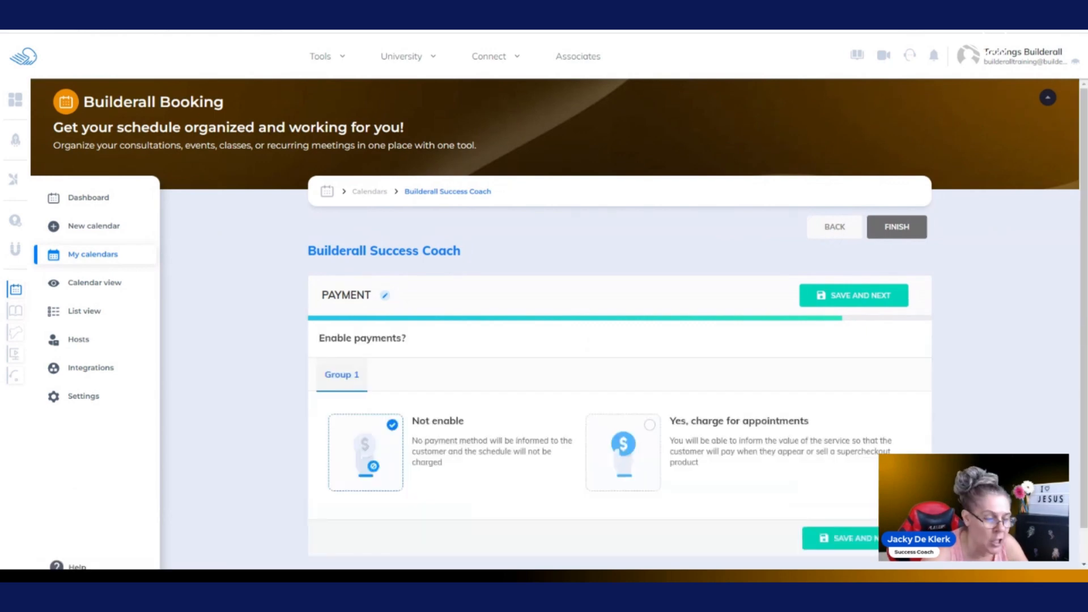
Charge for Group 1 appointments with payment when attending, at 45.00 United States Dollar
left_click(653, 428)
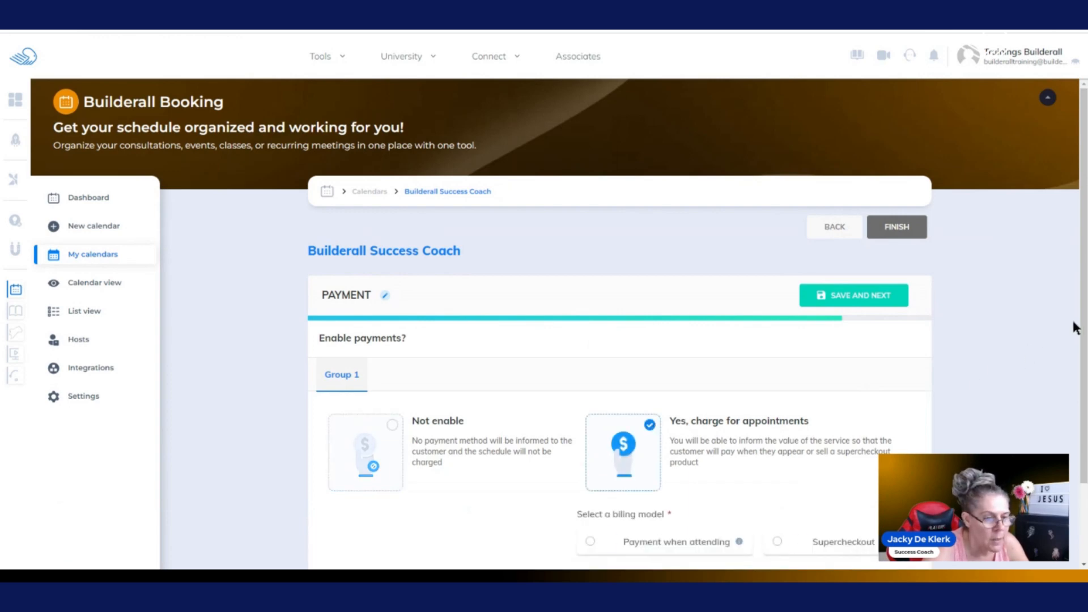
scroll(1075, 327, "down", 2)
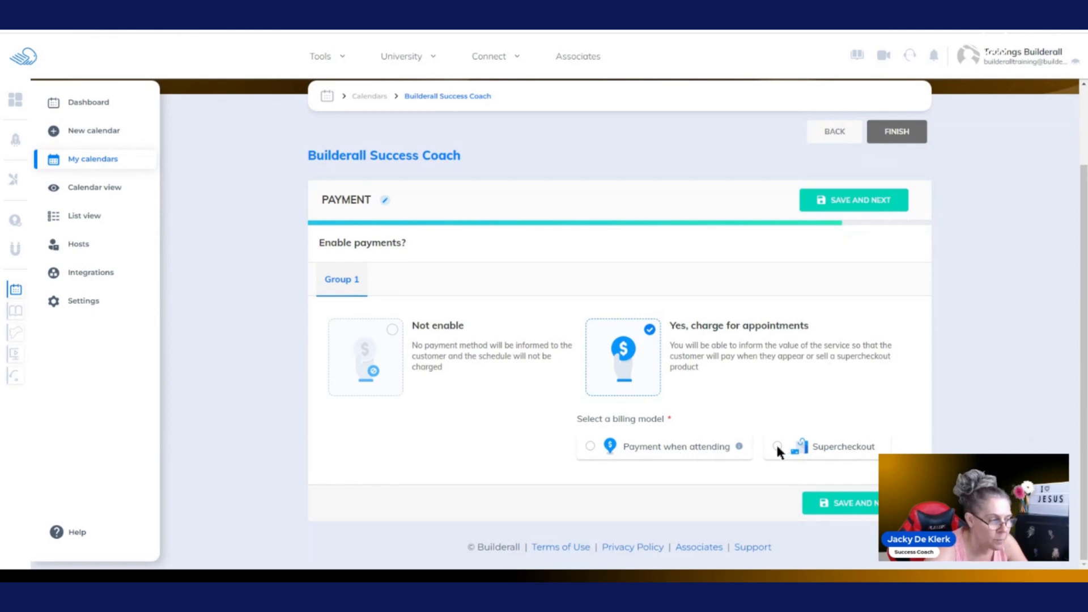
left_click(589, 446)
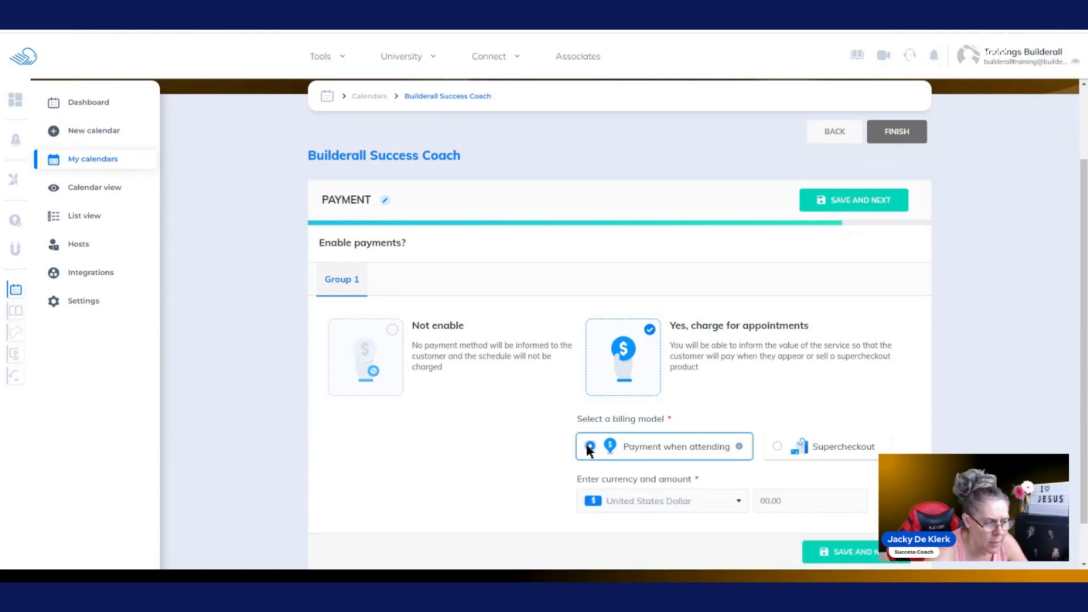
left_click(736, 499)
left_click(784, 499)
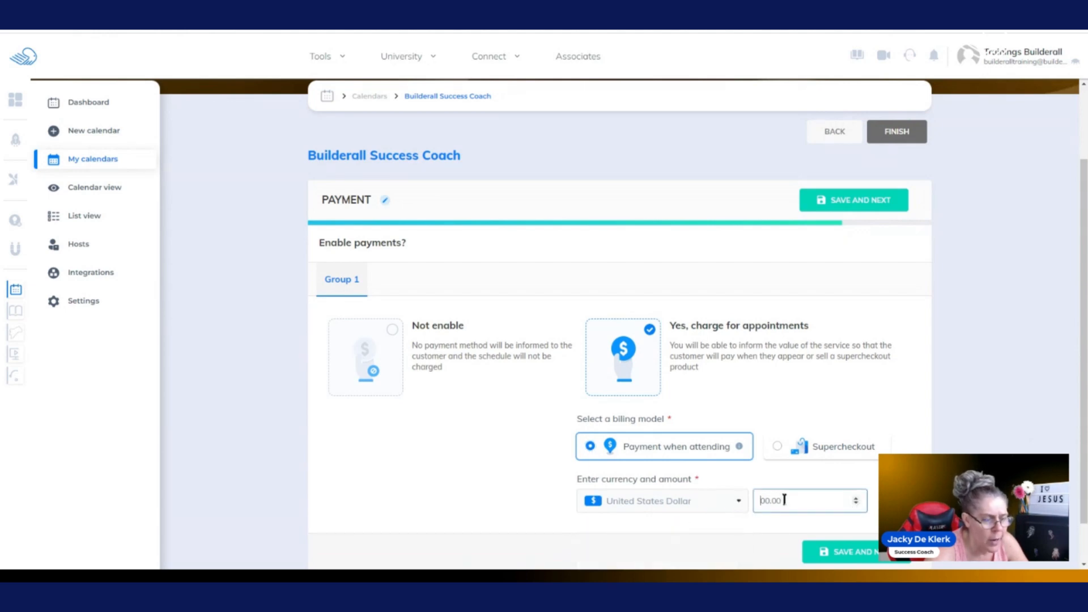
type("445")
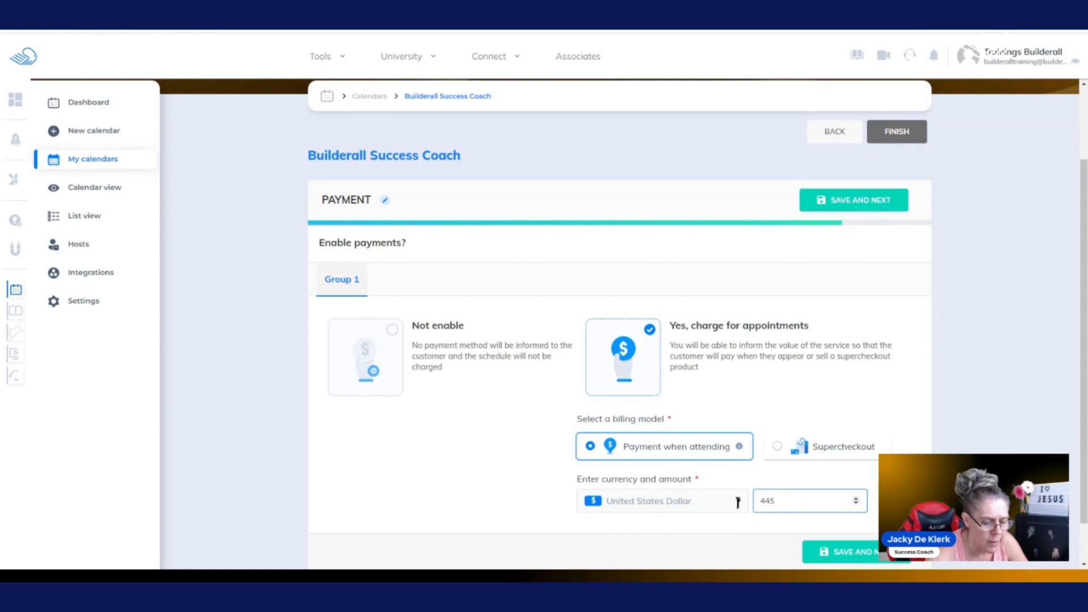
key("BackSpace")
key("BackSpace")
type("5.00")
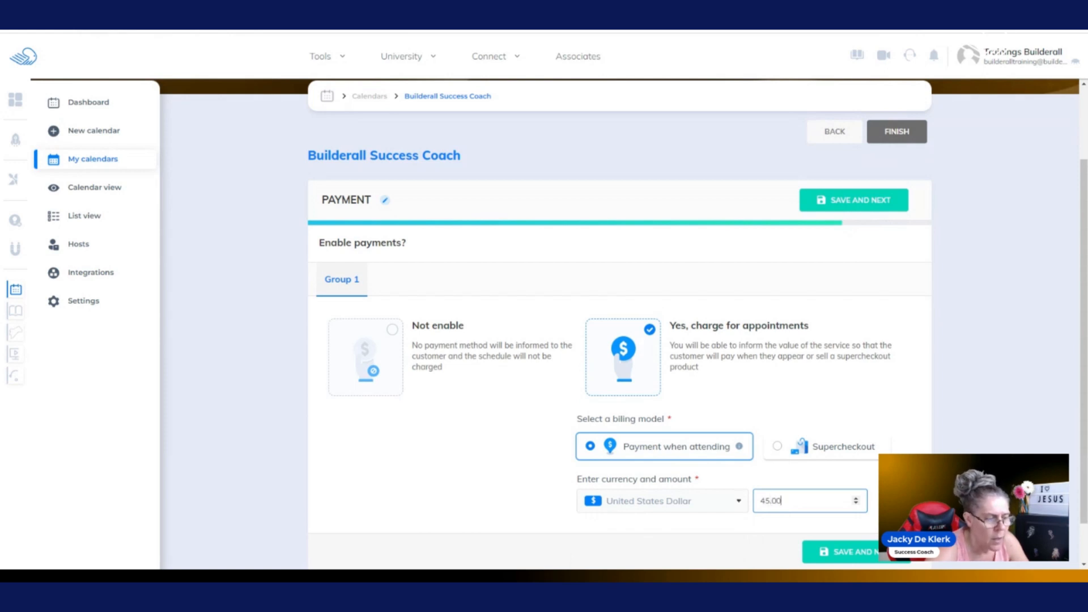
left_click(772, 404)
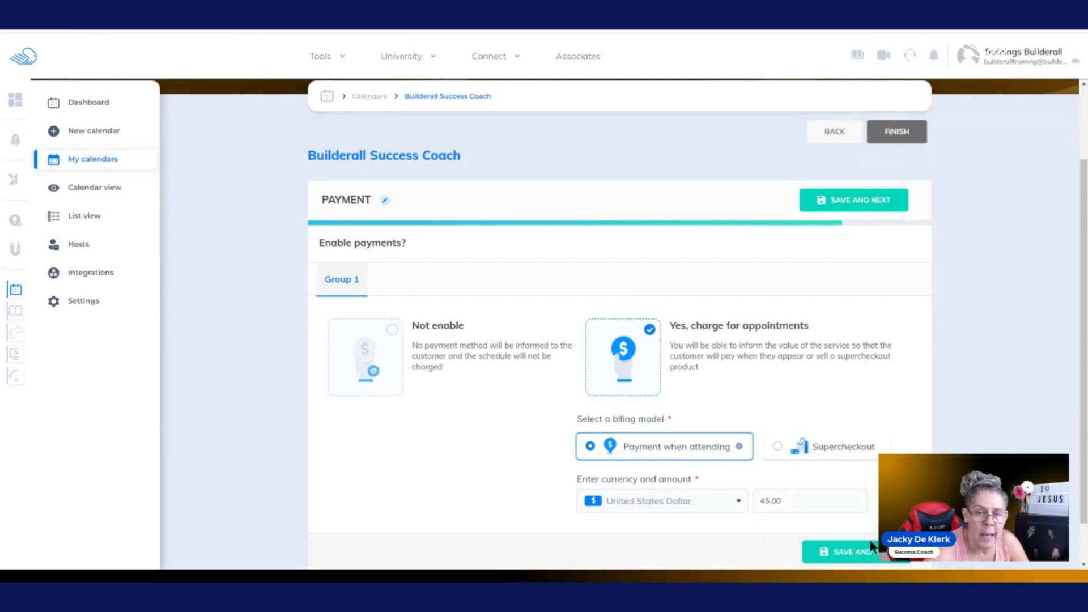
Switch Group 1's billing model to Supercheckout, using the Builderall Test Domain website and the Cash On Delivery product
left_click(772, 445)
left_click(819, 507)
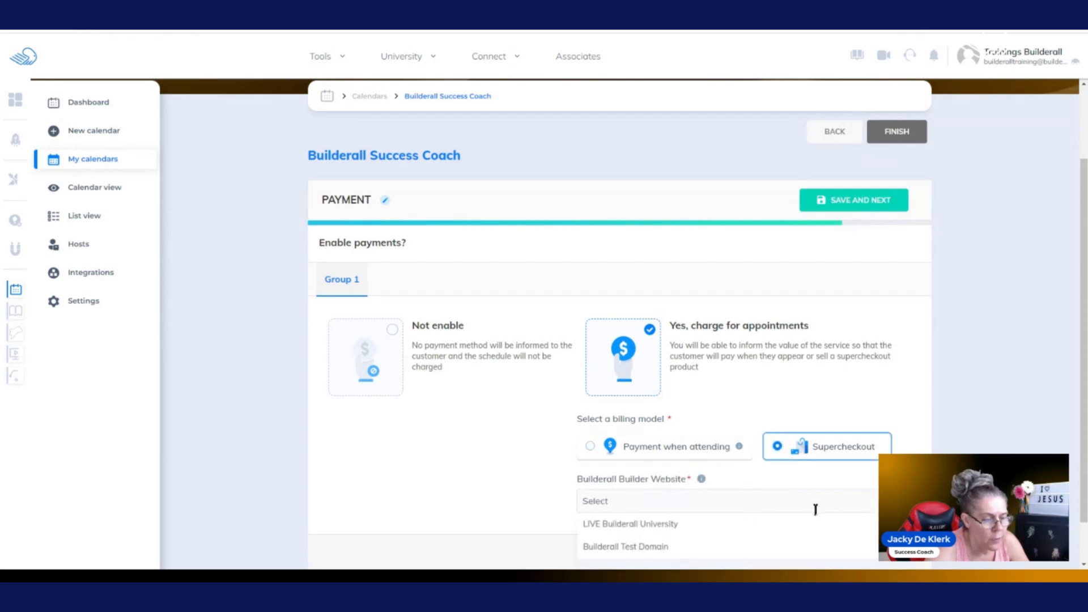
left_click(672, 526)
scroll(1085, 360, "down", 2)
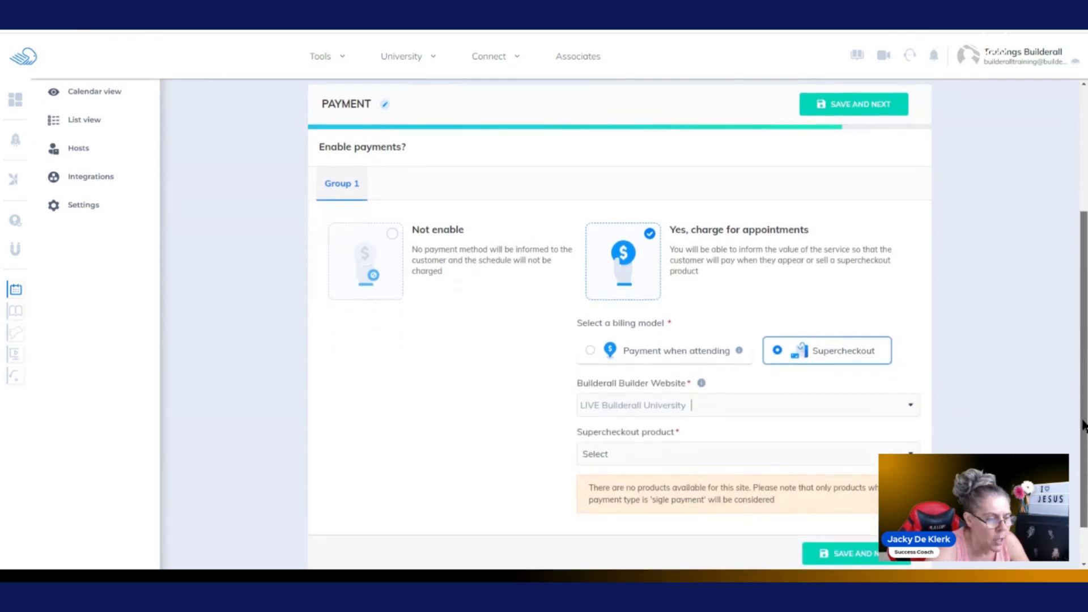
left_click(867, 406)
left_click(674, 451)
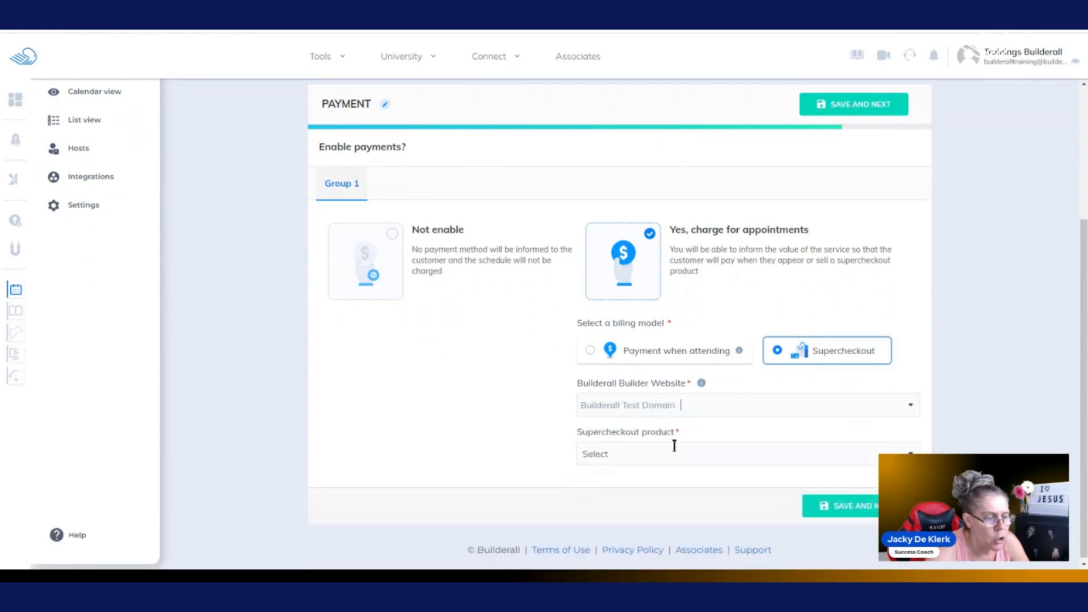
left_click(782, 457)
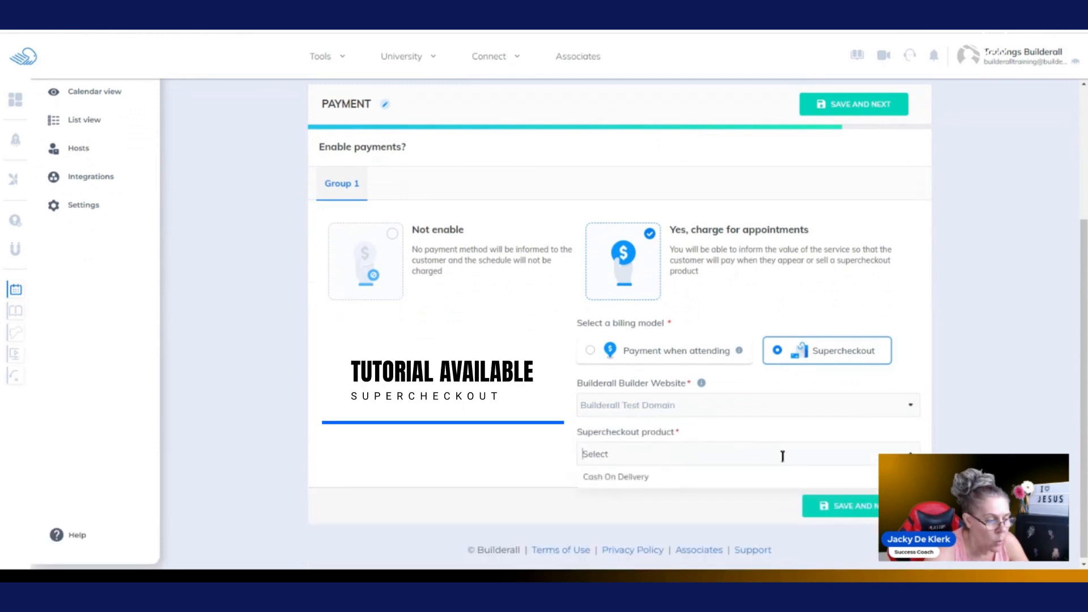
left_click(649, 476)
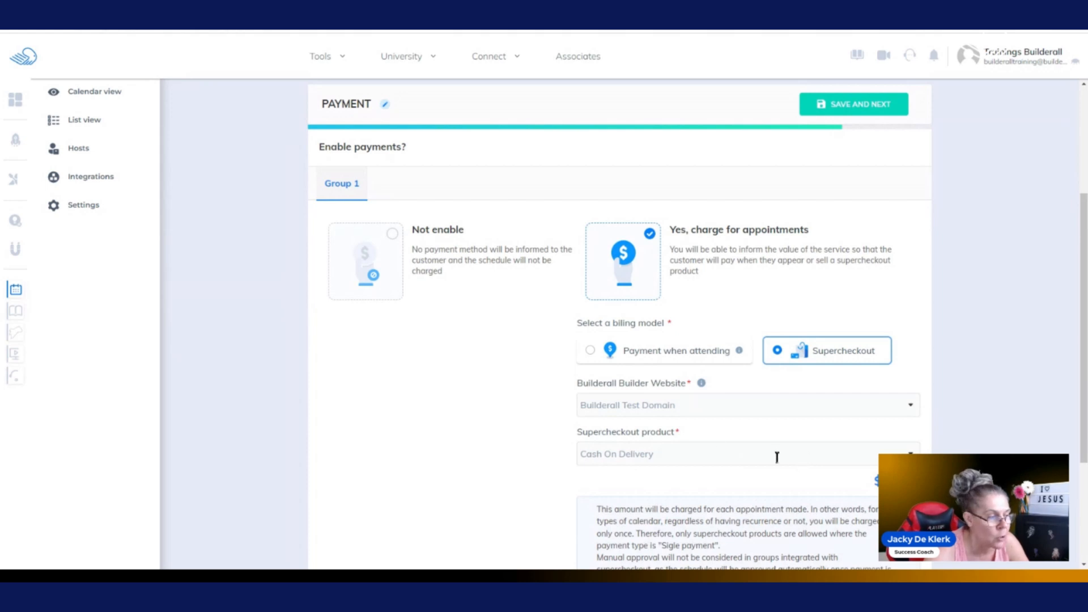
Set Group 1's payments to Not enable and save the payment settings to complete the calendar
left_click(392, 237)
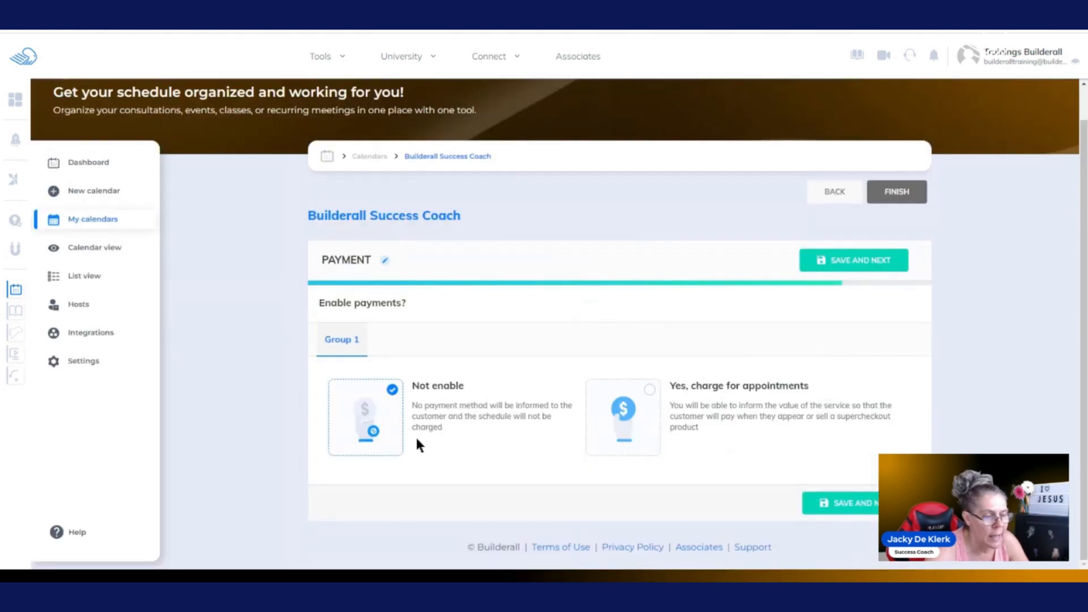
left_click(873, 509)
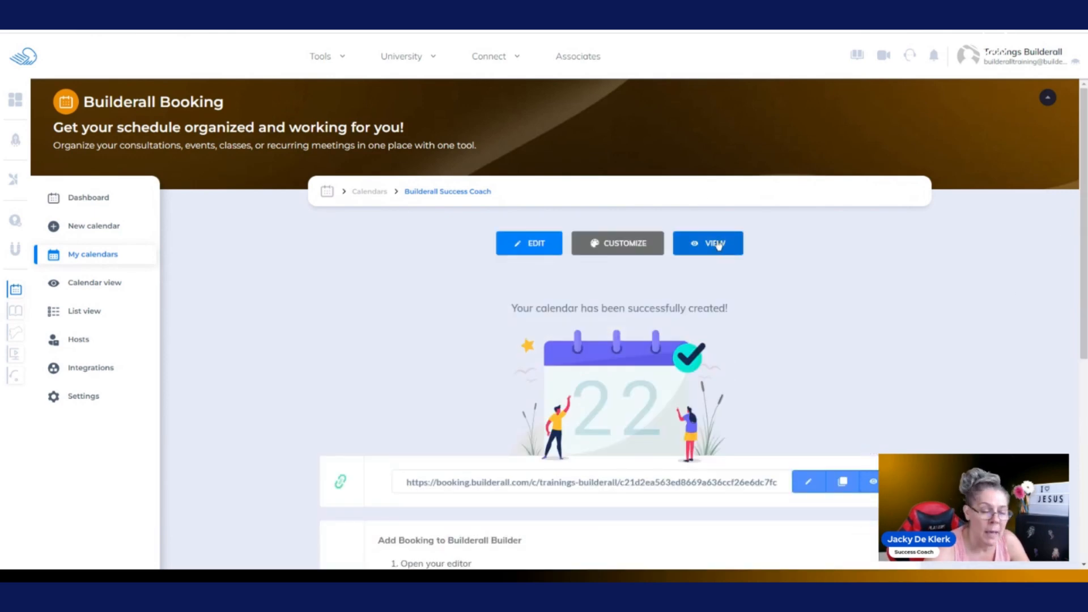
Open the calendar's customization and look through its color options and predefined templates
left_click(630, 244)
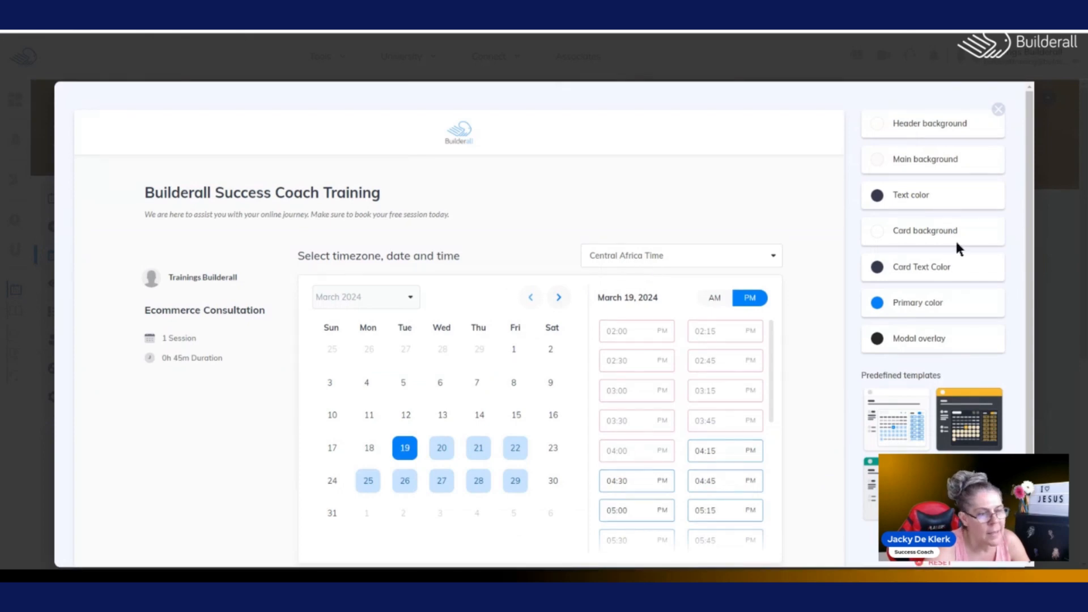
left_click_drag(1035, 303, 1035, 344)
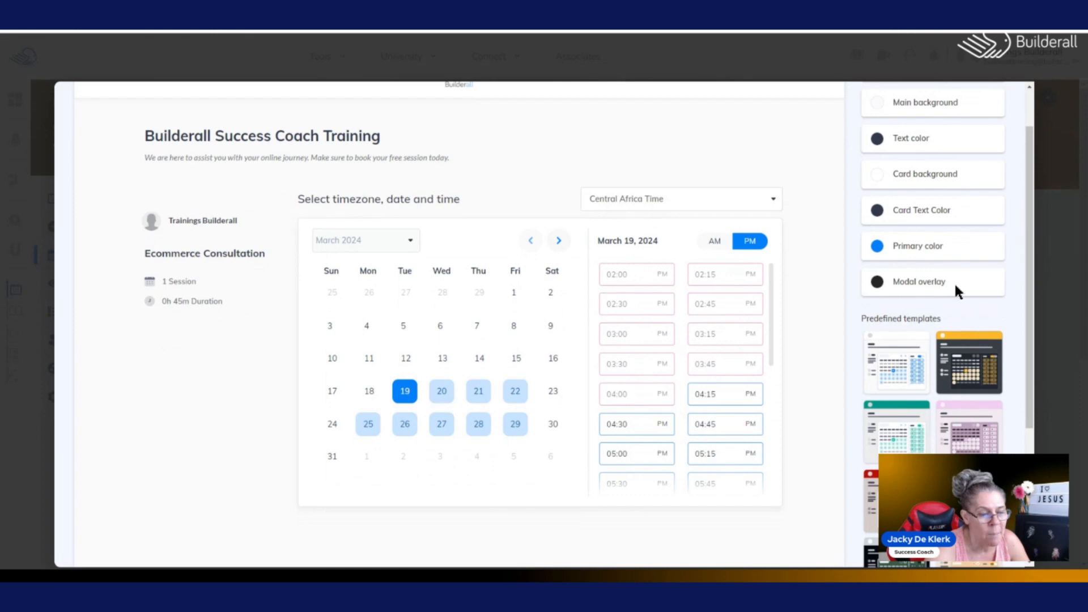
left_click_drag(1029, 302, 1035, 366)
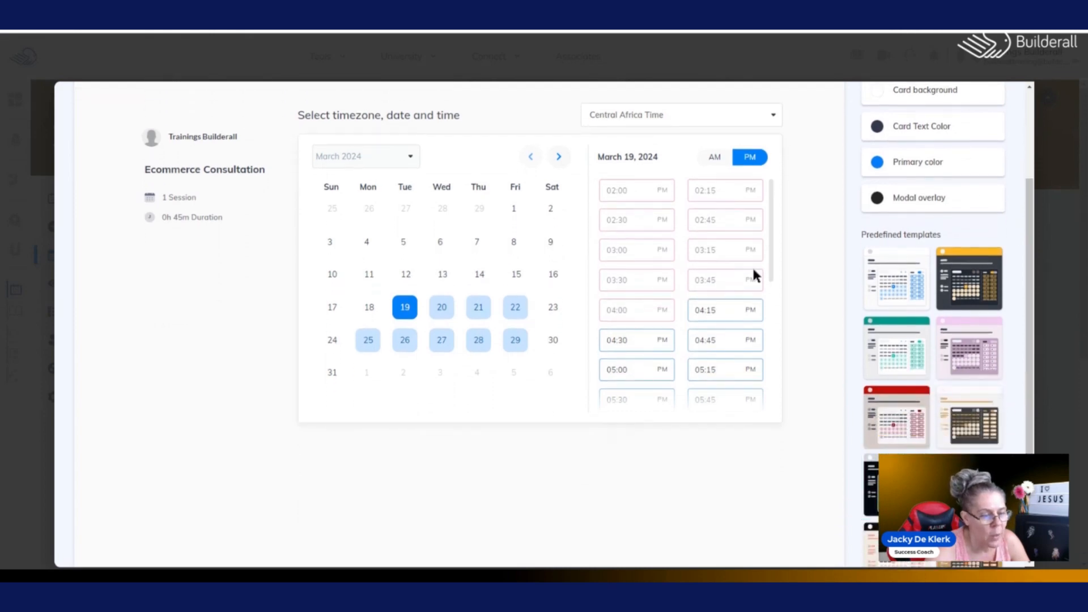
Try the red and pink-purple predefined templates on the booking page and return to the white-and-blue template
left_click(921, 423)
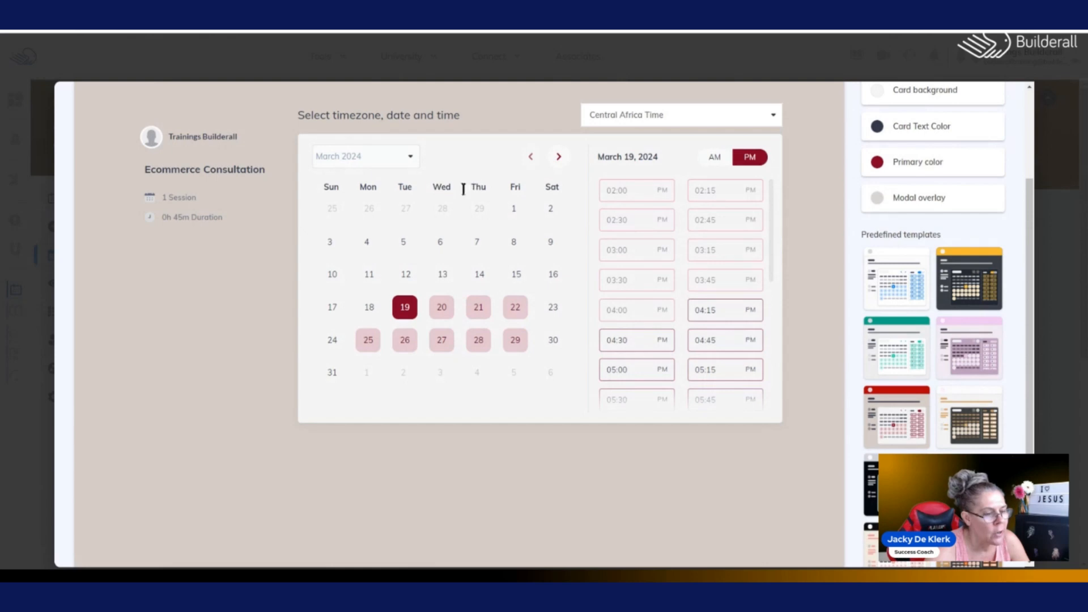
left_click(974, 352)
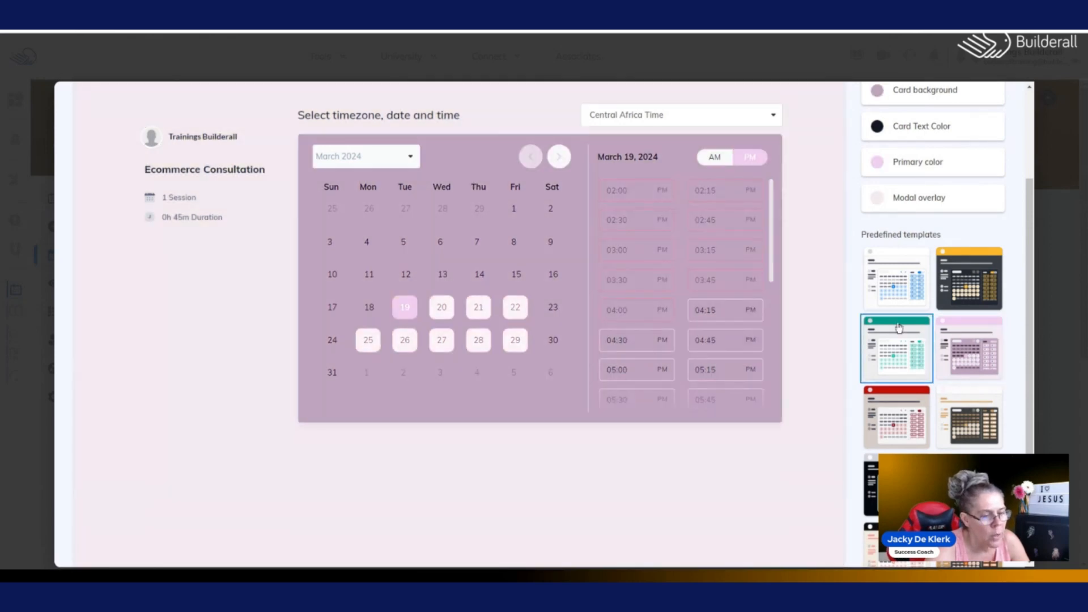
left_click(907, 283)
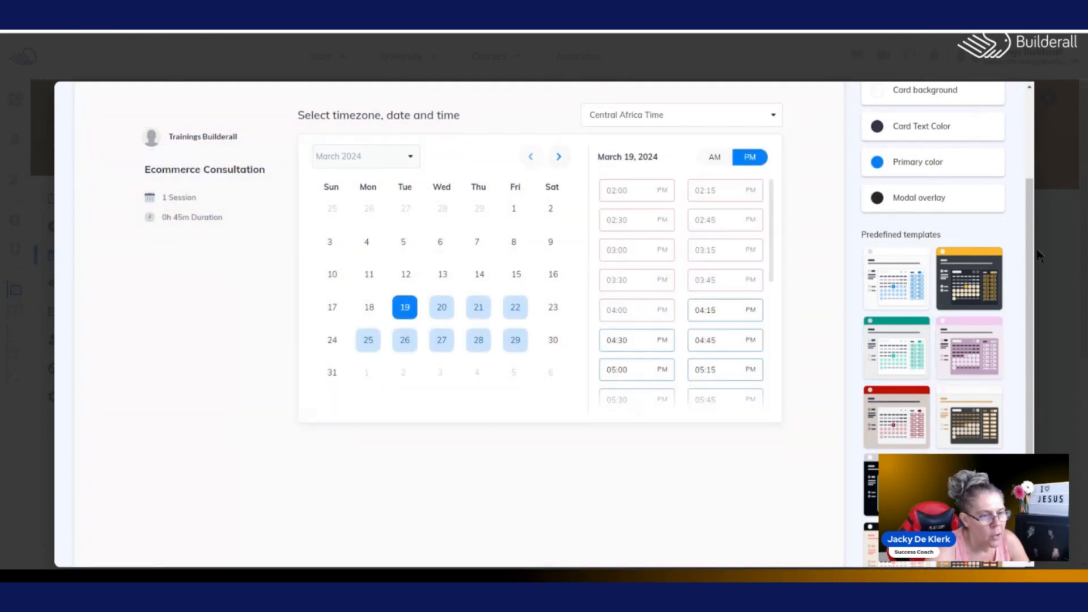
scroll(1032, 180, "up", 3)
scroll(1033, 181, "up", 1)
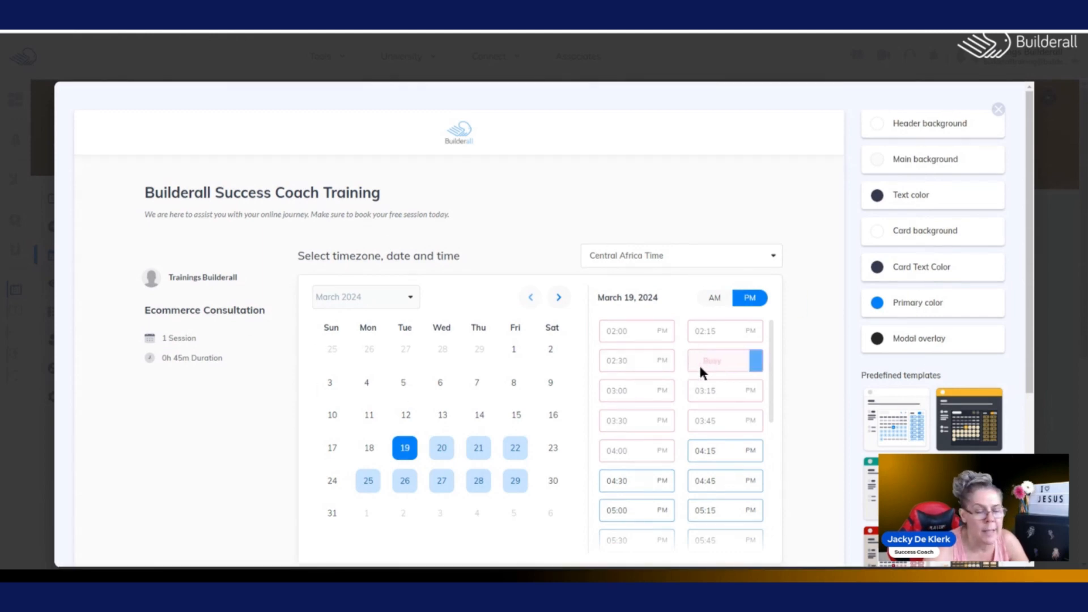
Look over the white-and-blue booking page preview with its color options and predefined templates, and close the customization
scroll(802, 359, "down", 5)
scroll(816, 317, "up", 4)
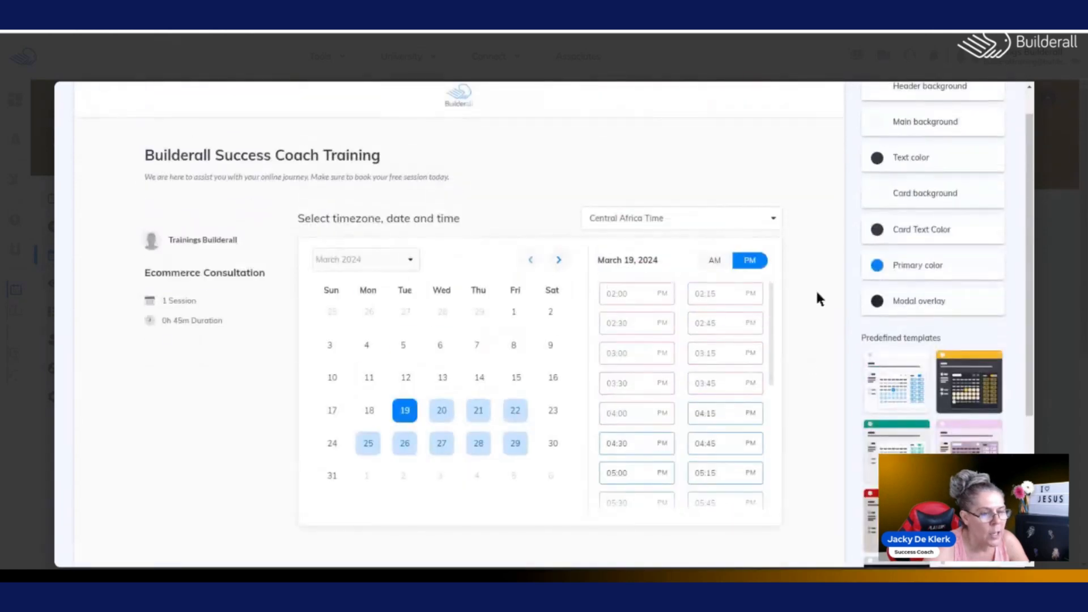
scroll(833, 368, "down", 4)
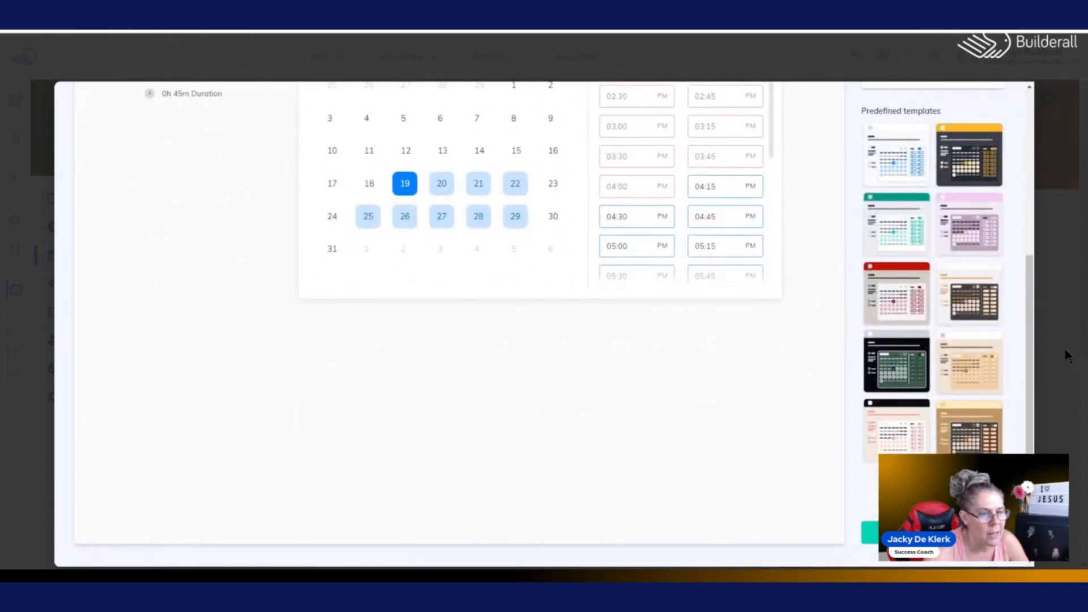
scroll(924, 209, "up", 3)
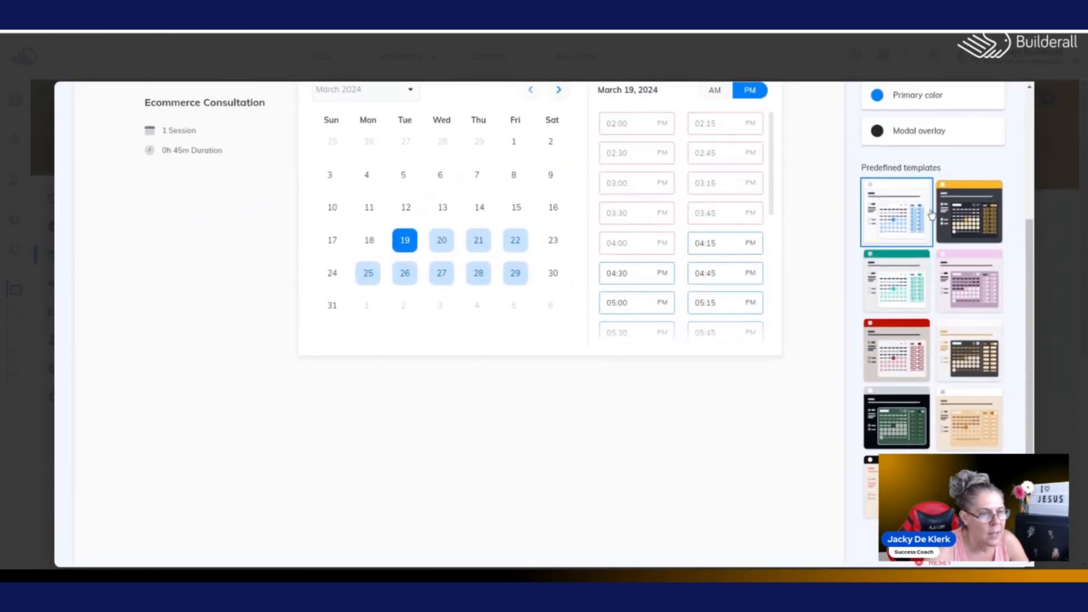
scroll(867, 218, "up", 3)
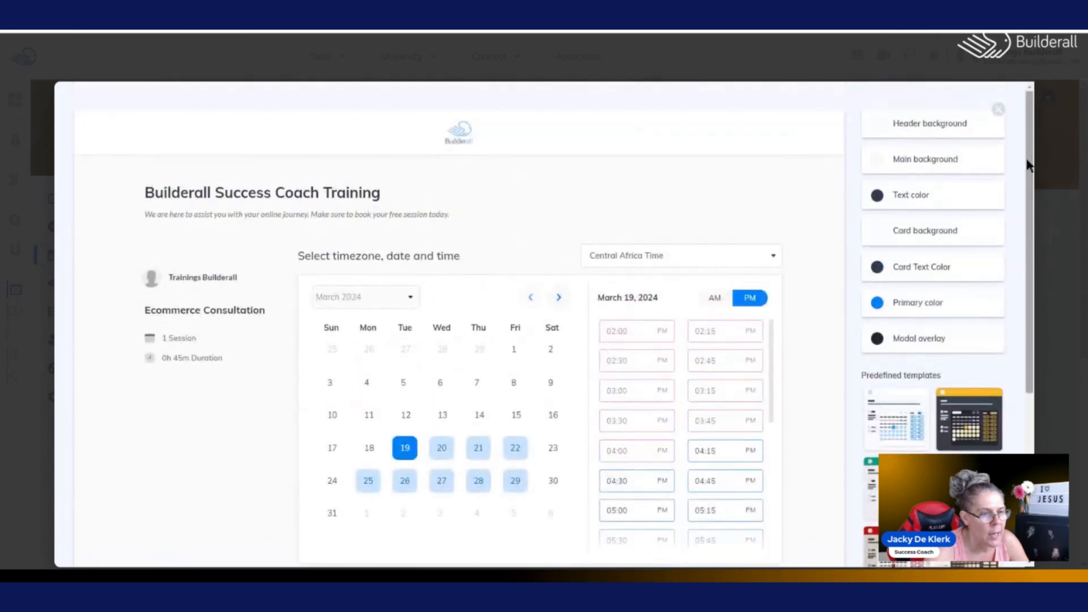
left_click(1000, 106)
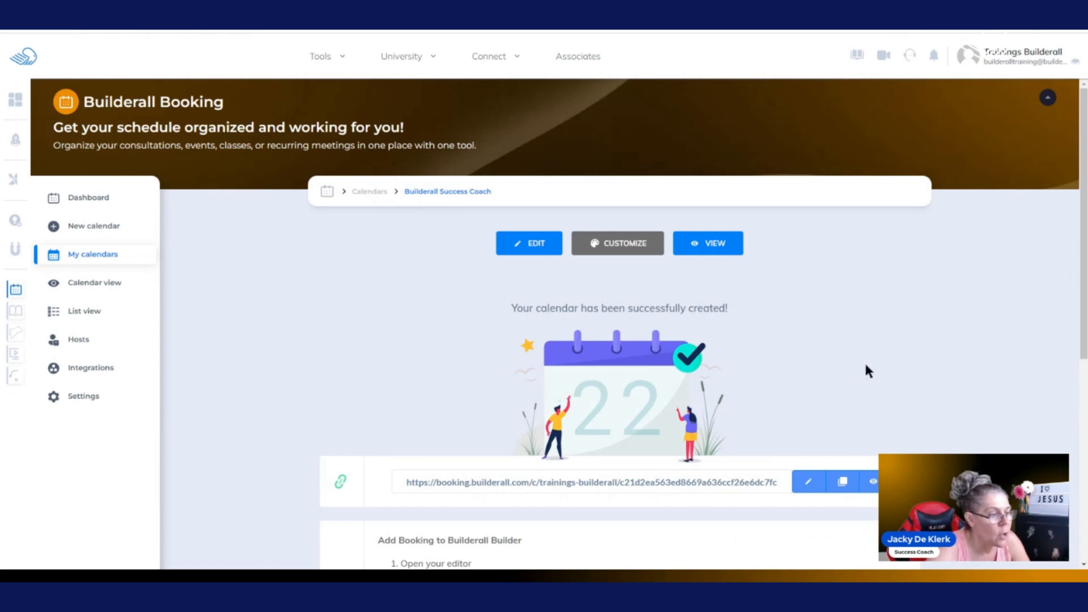
View the calendar's public booking page, close it, and copy the calendar's booking link
left_click(712, 245)
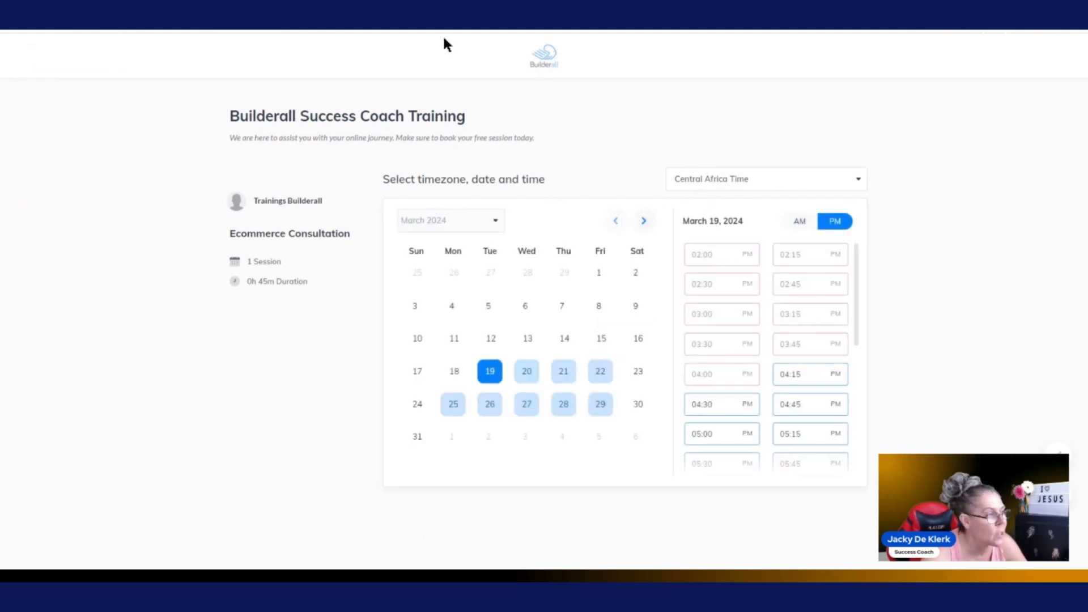
key("ctrl+w")
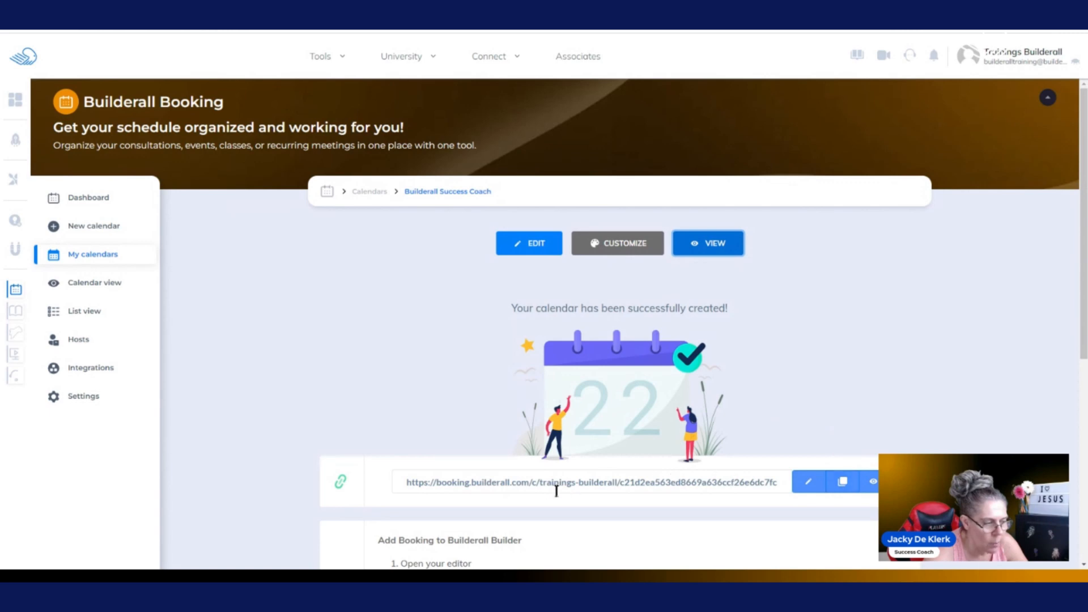
left_click(847, 489)
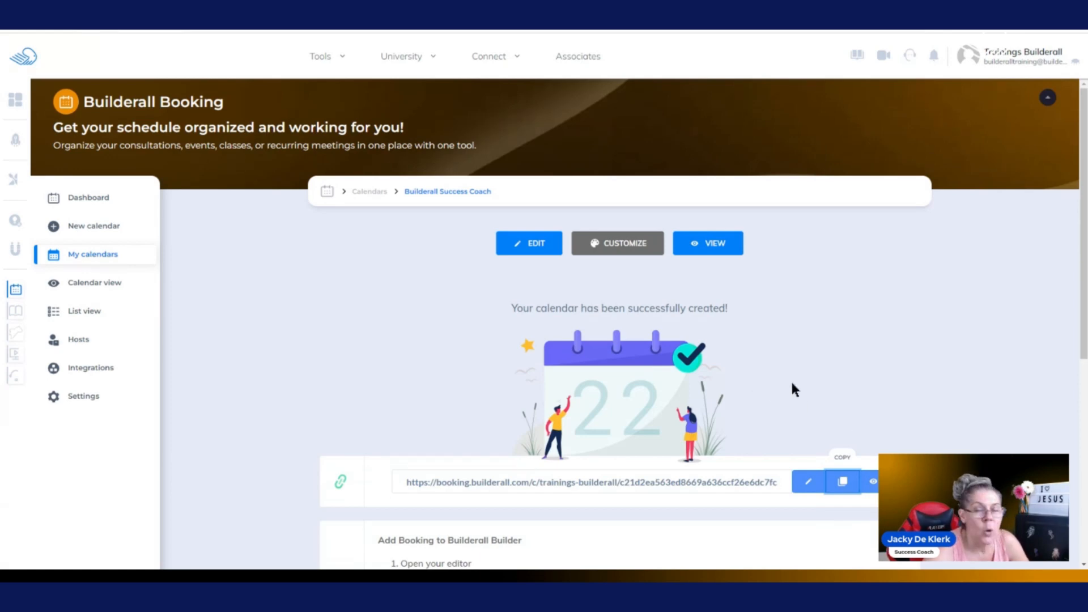
Replace the ending of the calendar's booking link with "builderallcoaches" and save it
left_click_drag(1083, 308, 1084, 406)
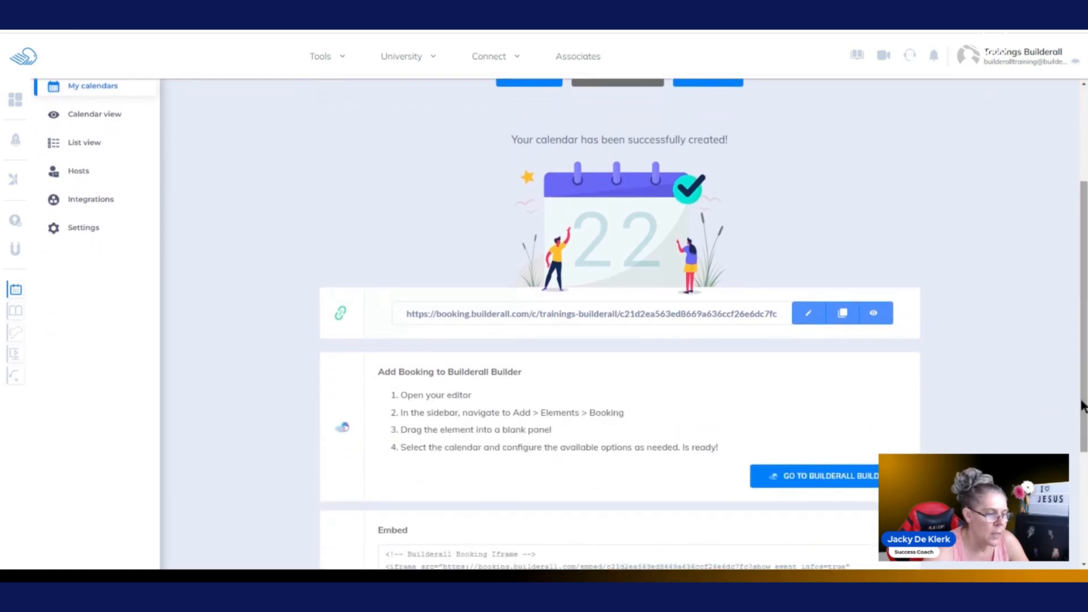
left_click_drag(1083, 340, 1084, 395)
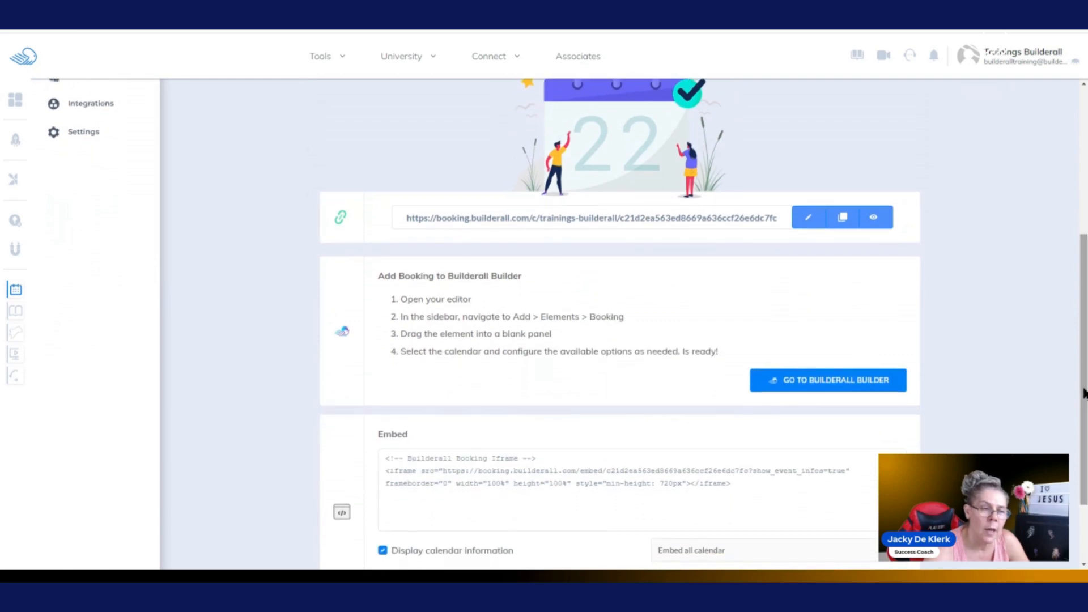
left_click_drag(620, 221, 789, 222)
left_click(940, 262)
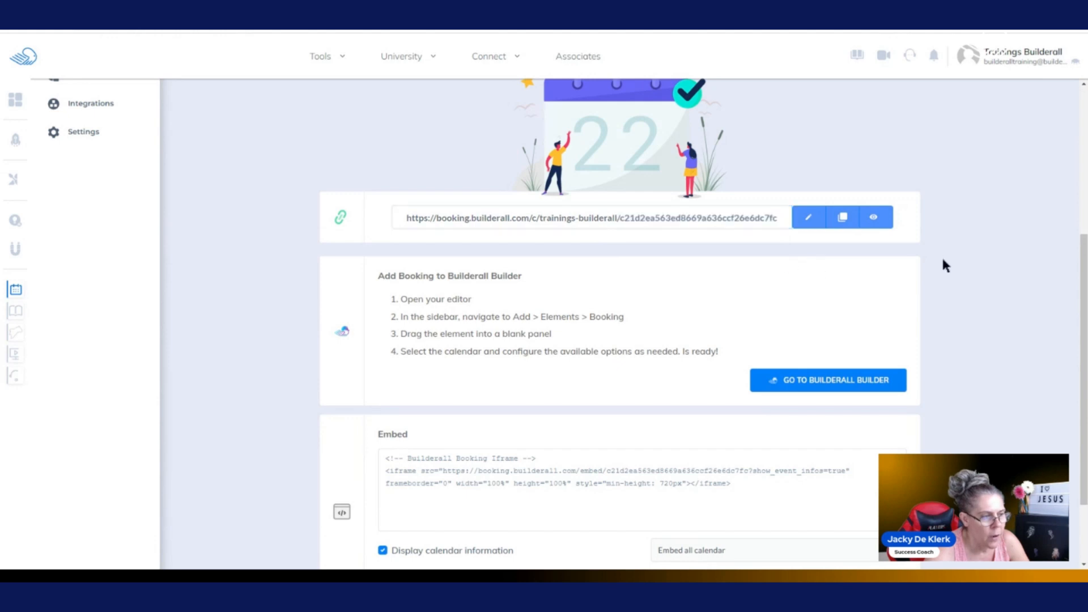
left_click(808, 221)
left_click_drag(810, 219, 628, 215)
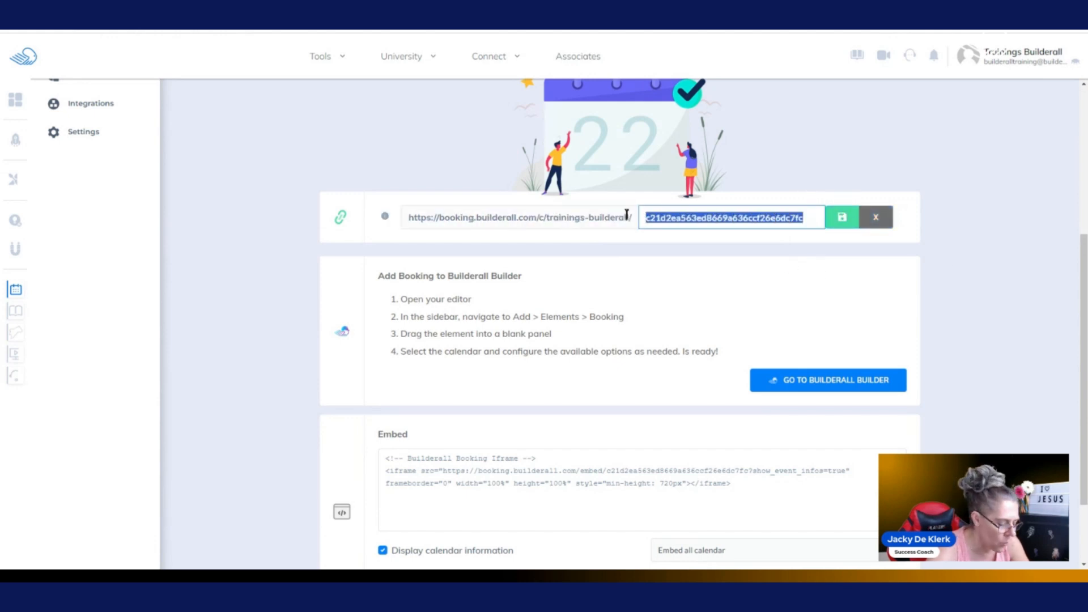
type("b")
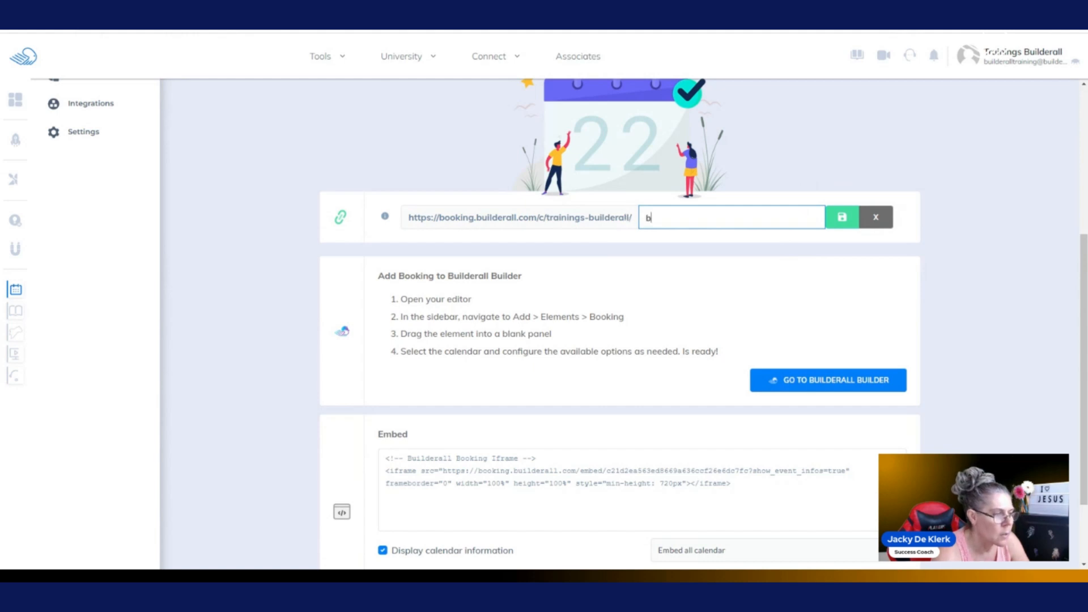
type("uilderallc")
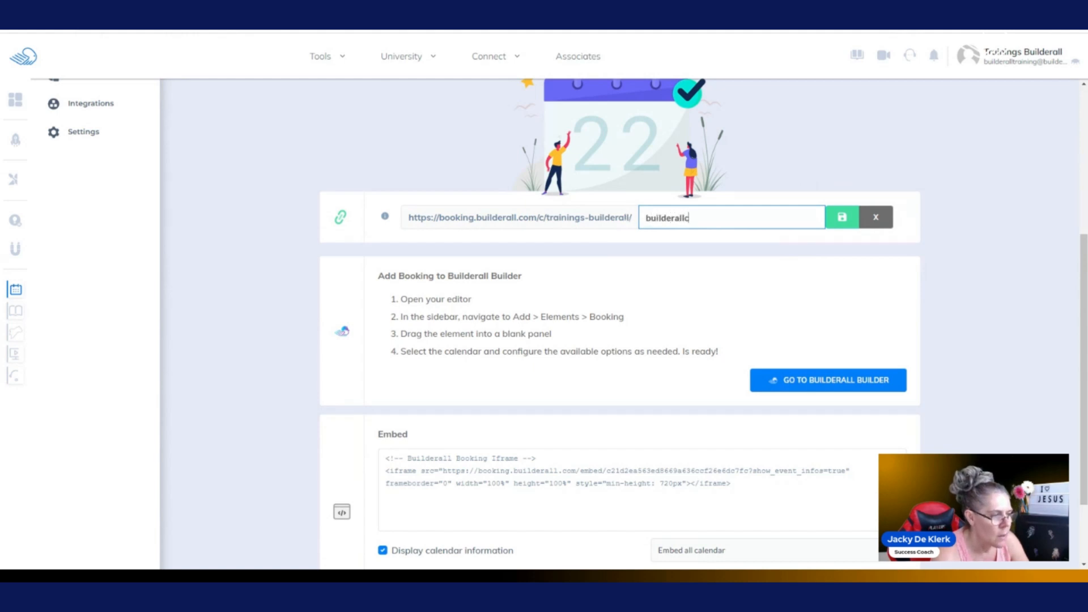
type("oaches")
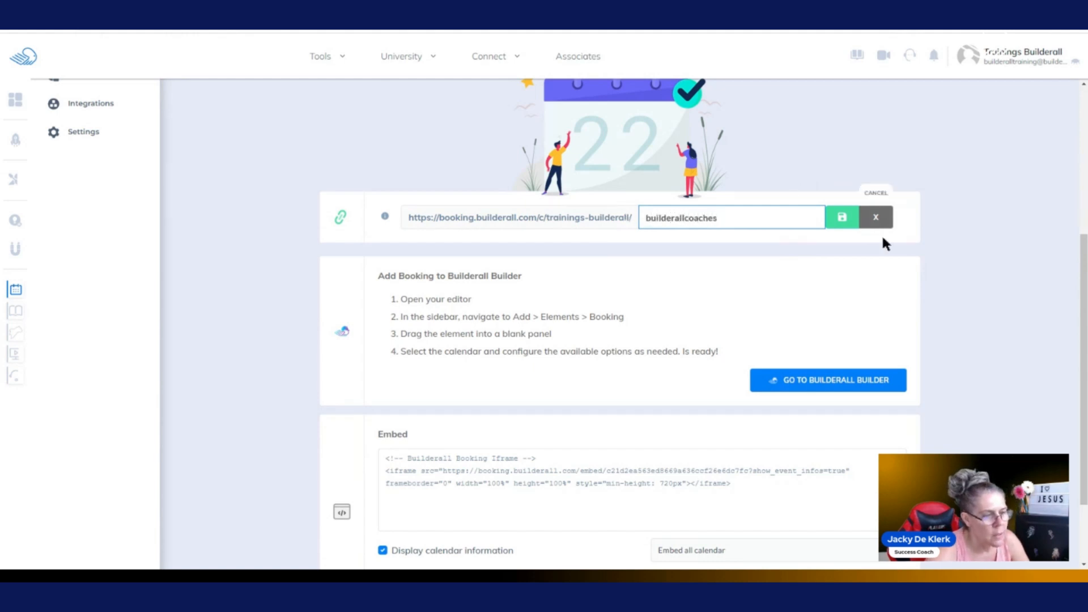
left_click(842, 216)
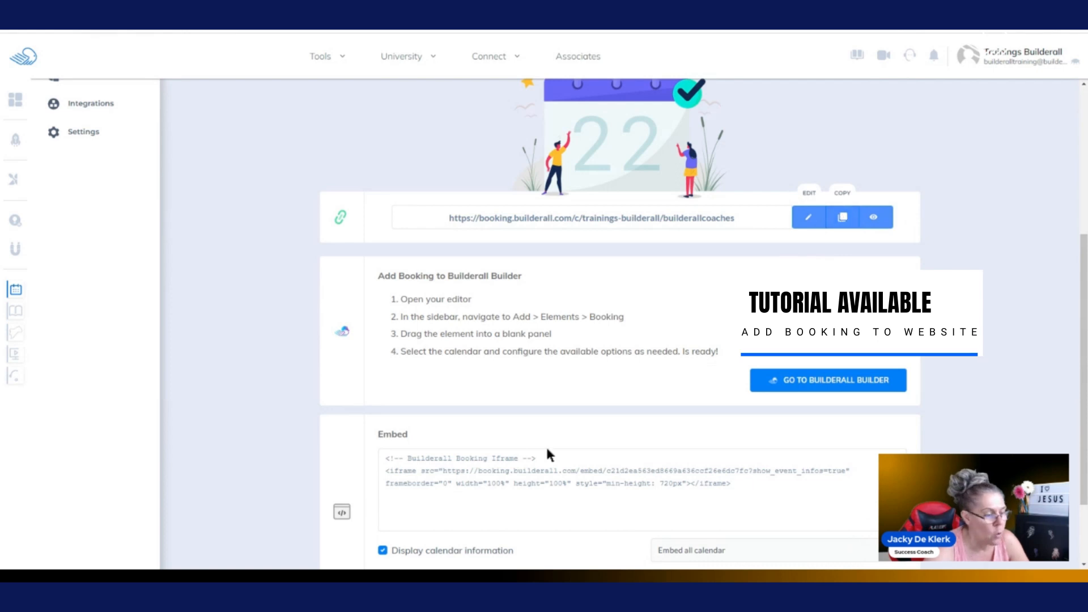
Examine the calendar's iframe embed code and the embed options below it
left_click_drag(389, 457, 802, 512)
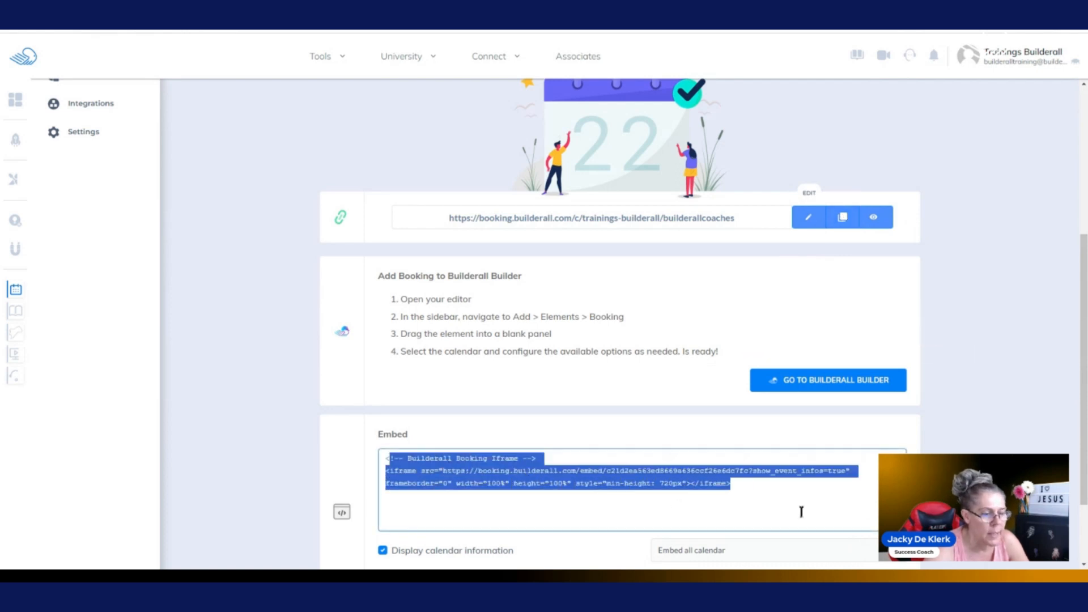
left_click(801, 513)
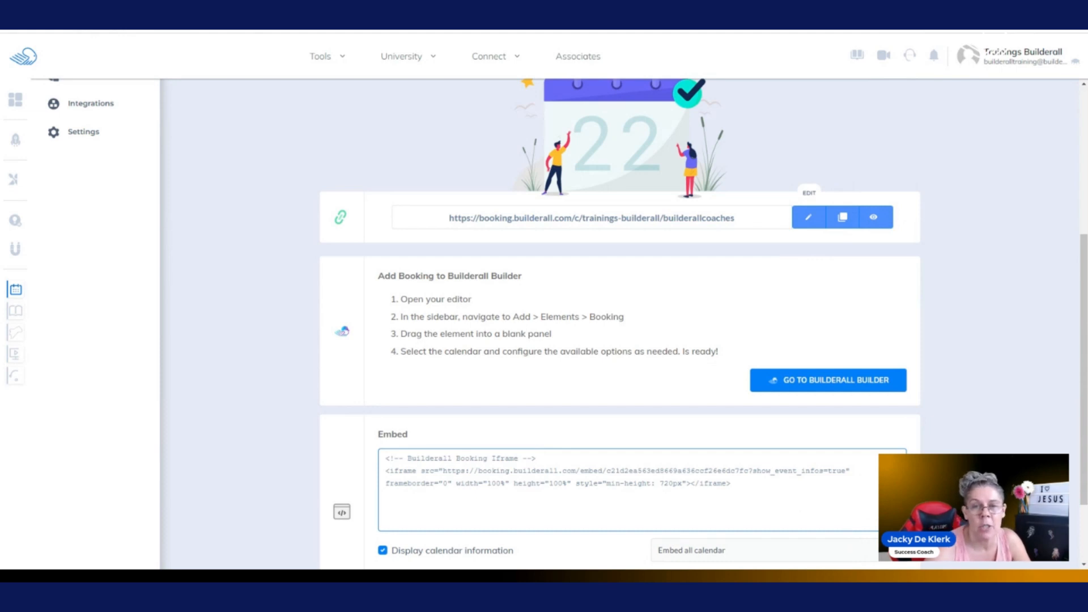
left_click(977, 375)
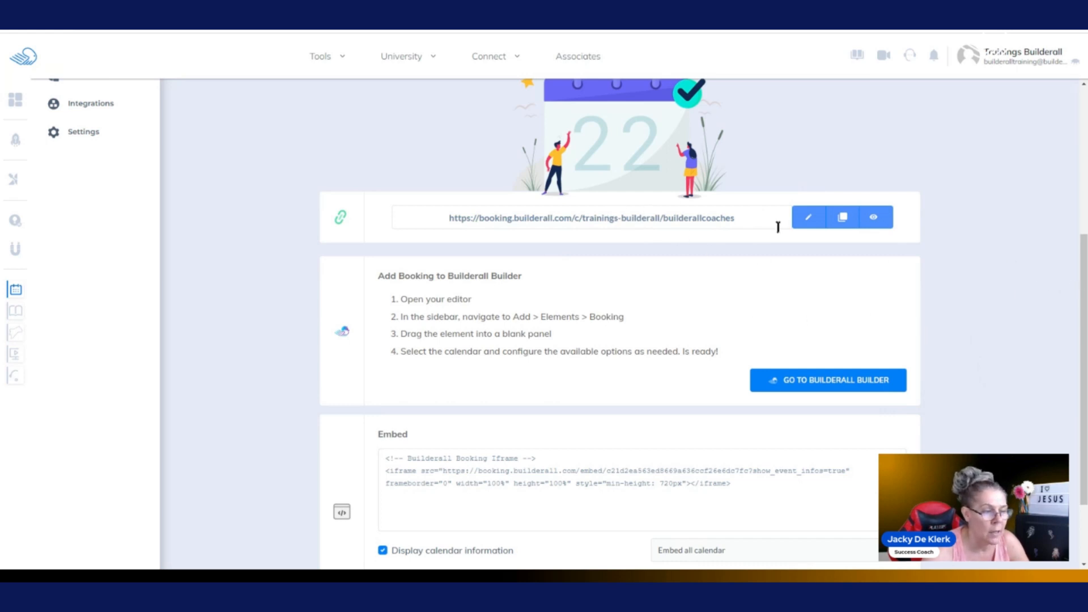
scroll(1079, 300, "down", 3)
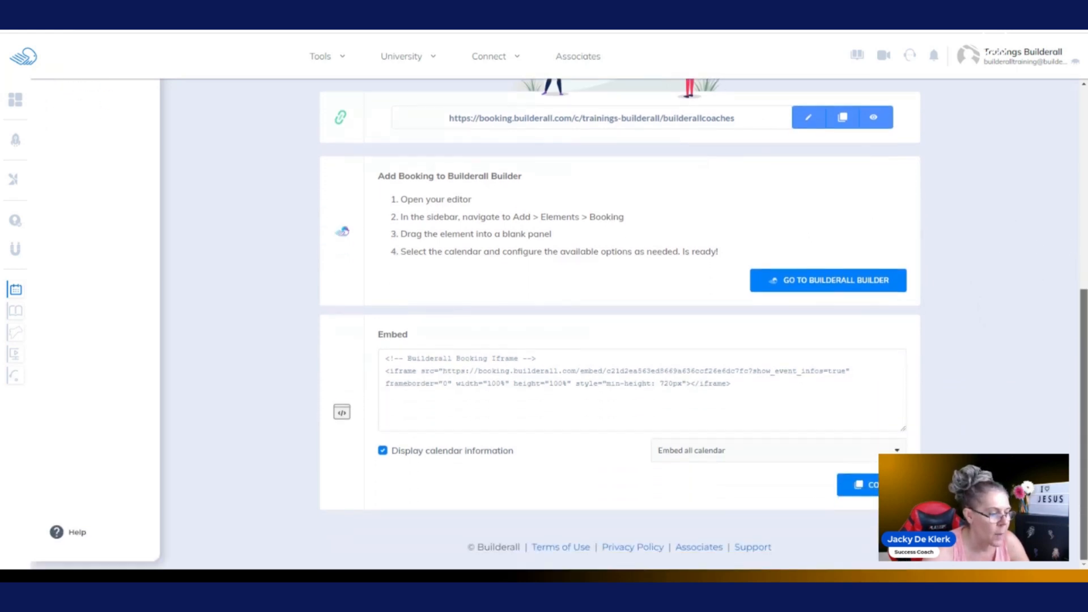
scroll(1083, 356, "up", 5)
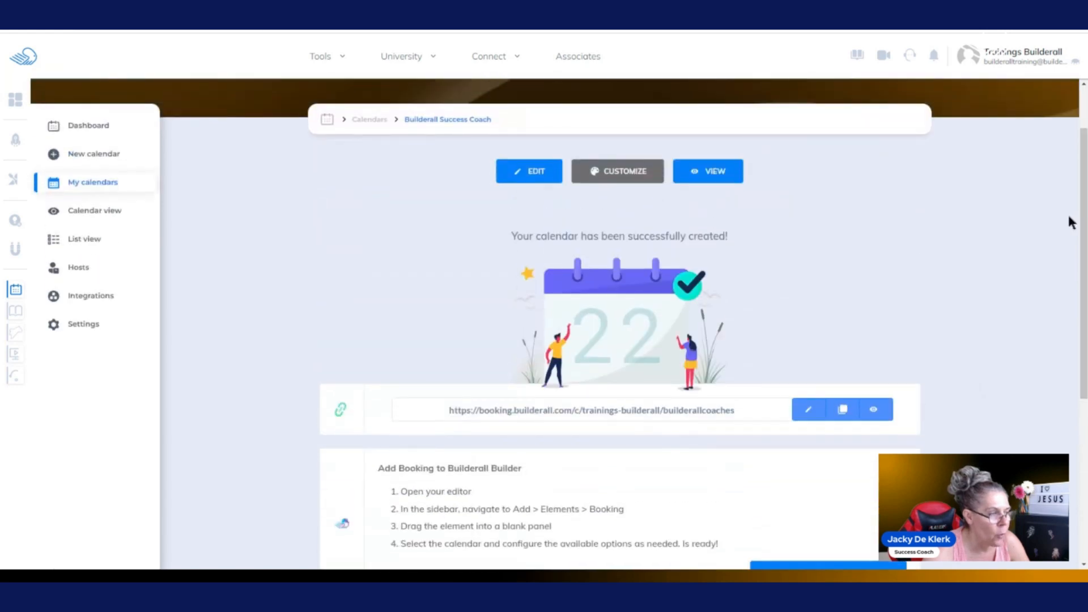
Check the booking dashboard, open the list of own calendars, and view the additional actions for Builderall Success Coach Training
left_click(99, 127)
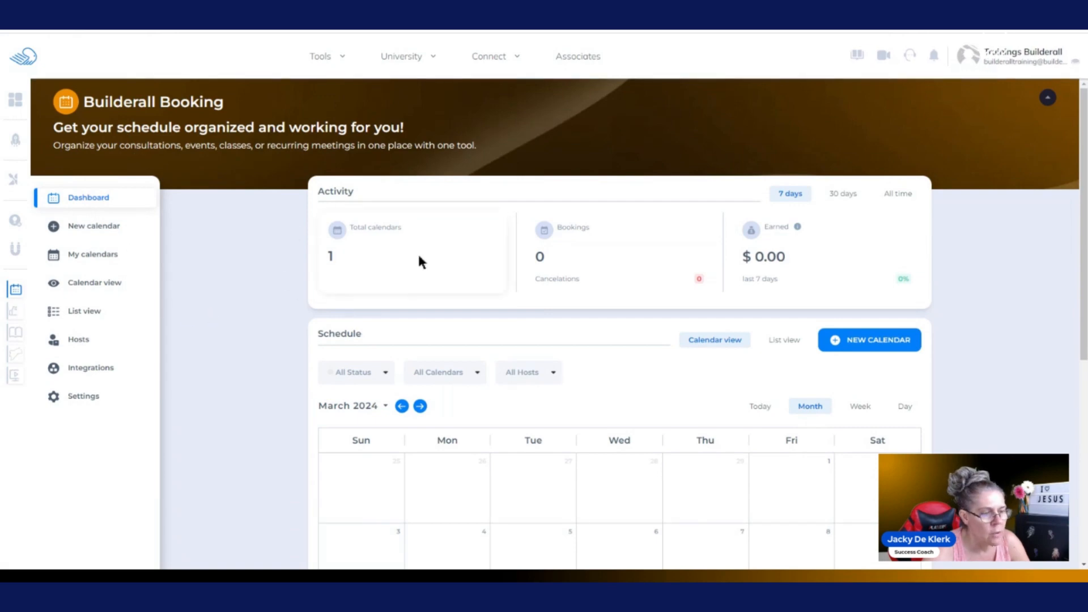
left_click(98, 260)
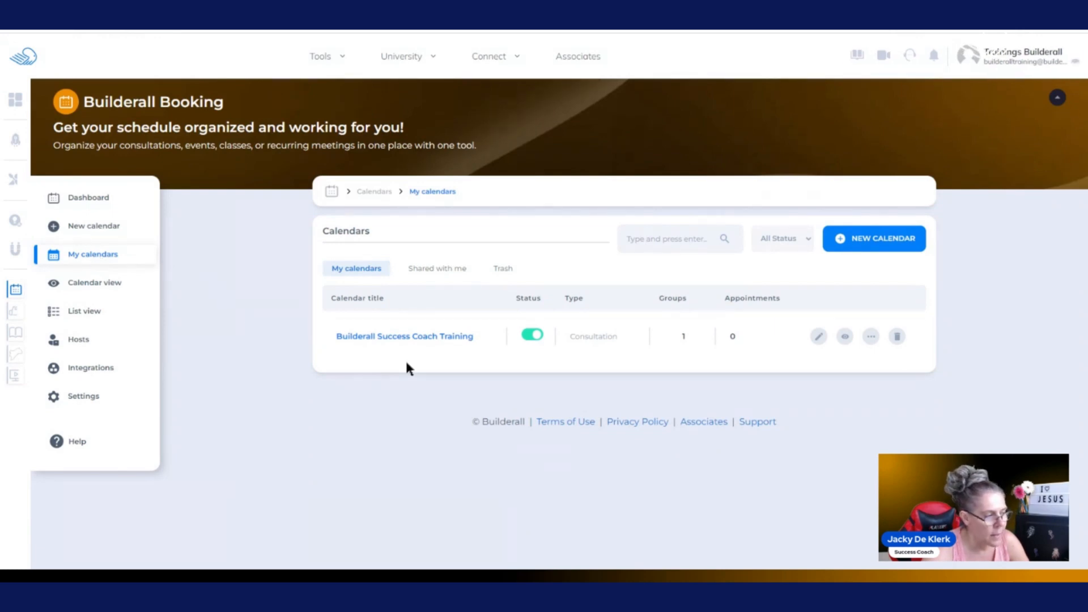
left_click(871, 336)
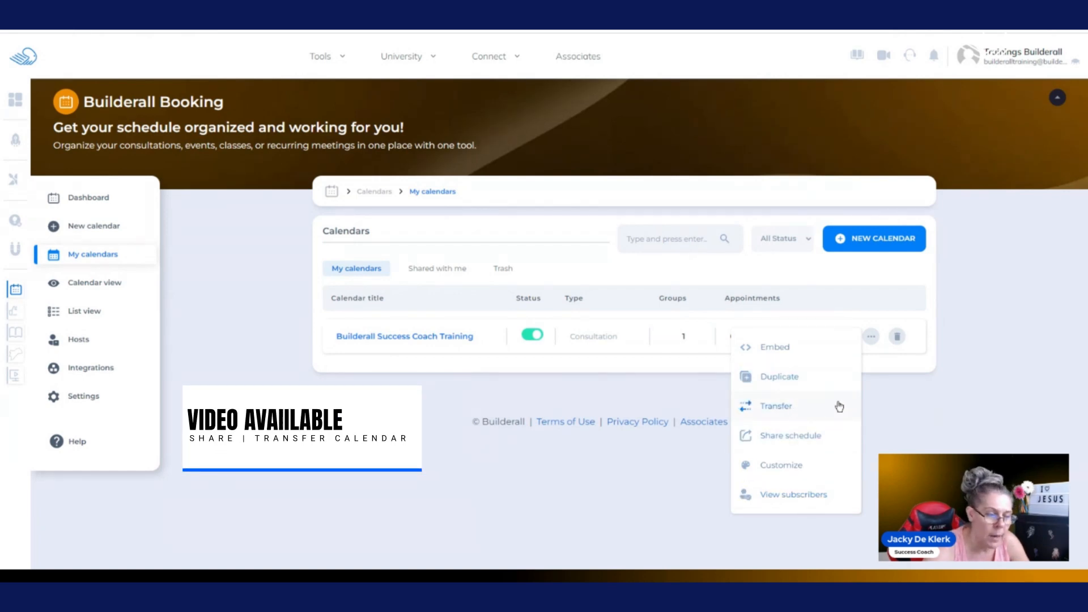
left_click(938, 403)
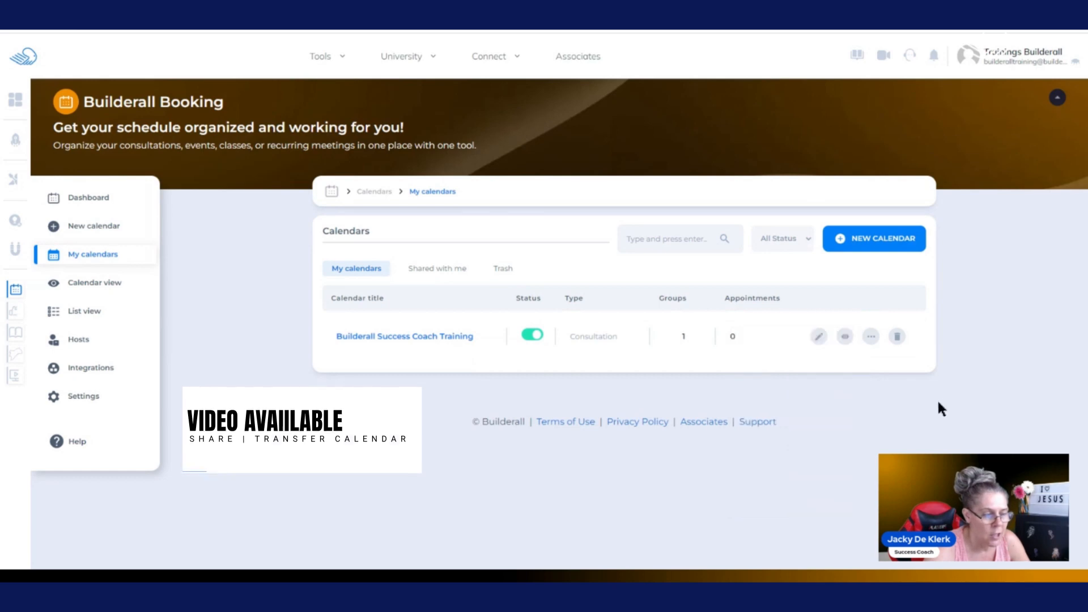
Delete the Builderall Success Coach Training calendar from the list and confirm the deletion
left_click(897, 337)
left_click(646, 419)
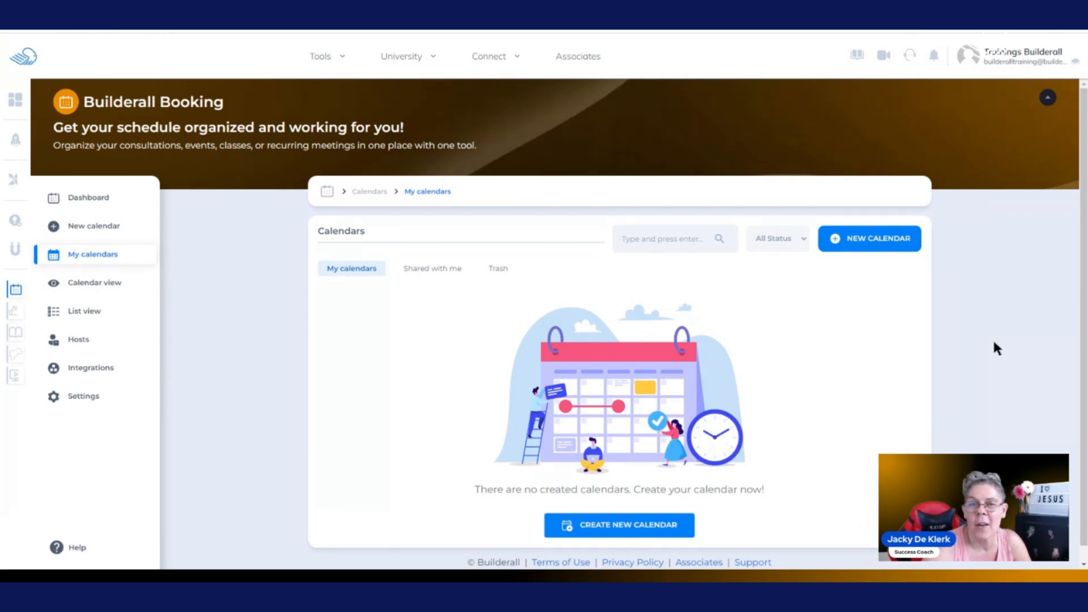
mouse_move(2, 180)
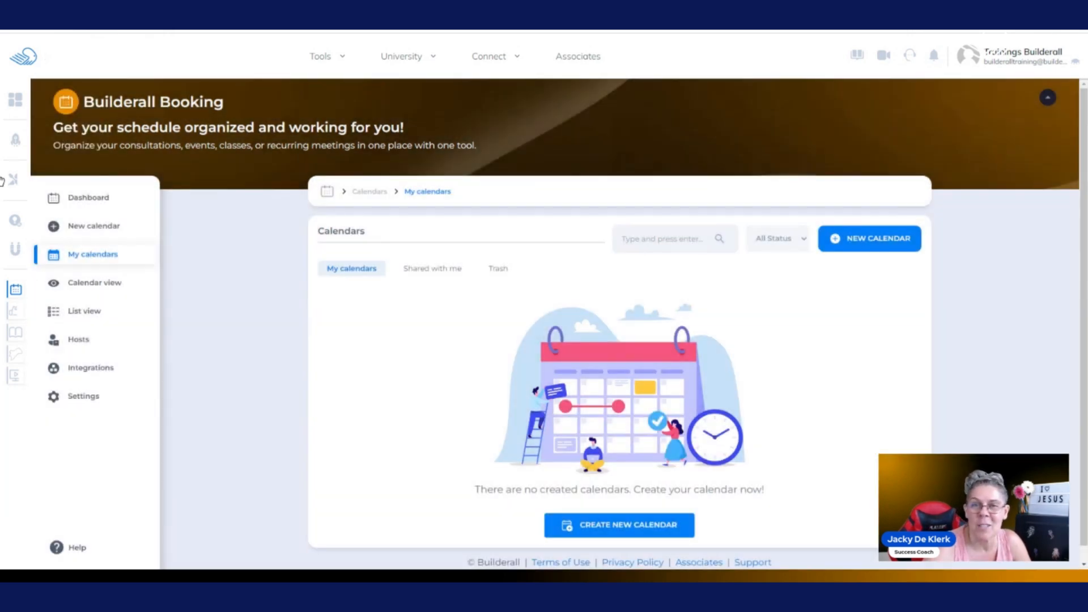